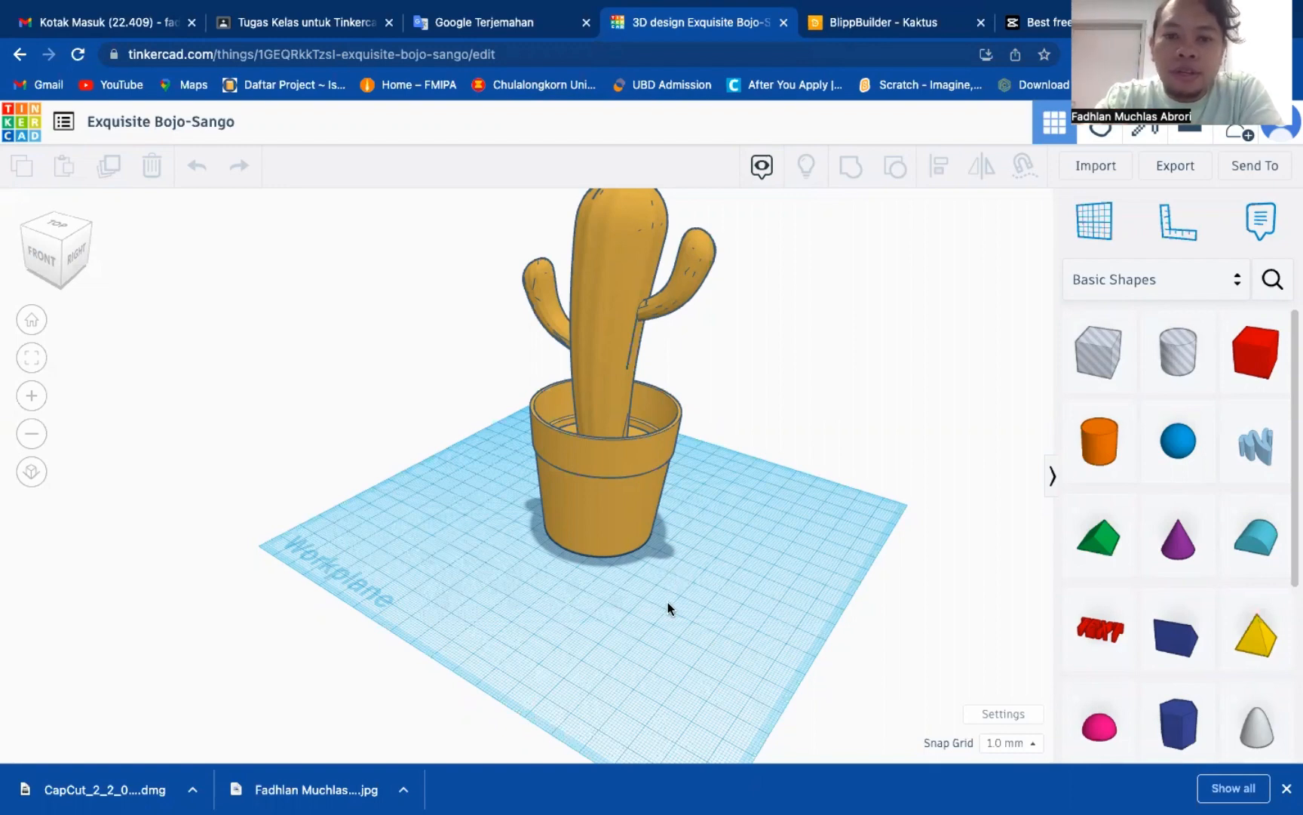
Step: Delete the old cactus-in-pot model and import kaktus.stl in millimetres at 100% scale
drag(667, 602, 520, 348)
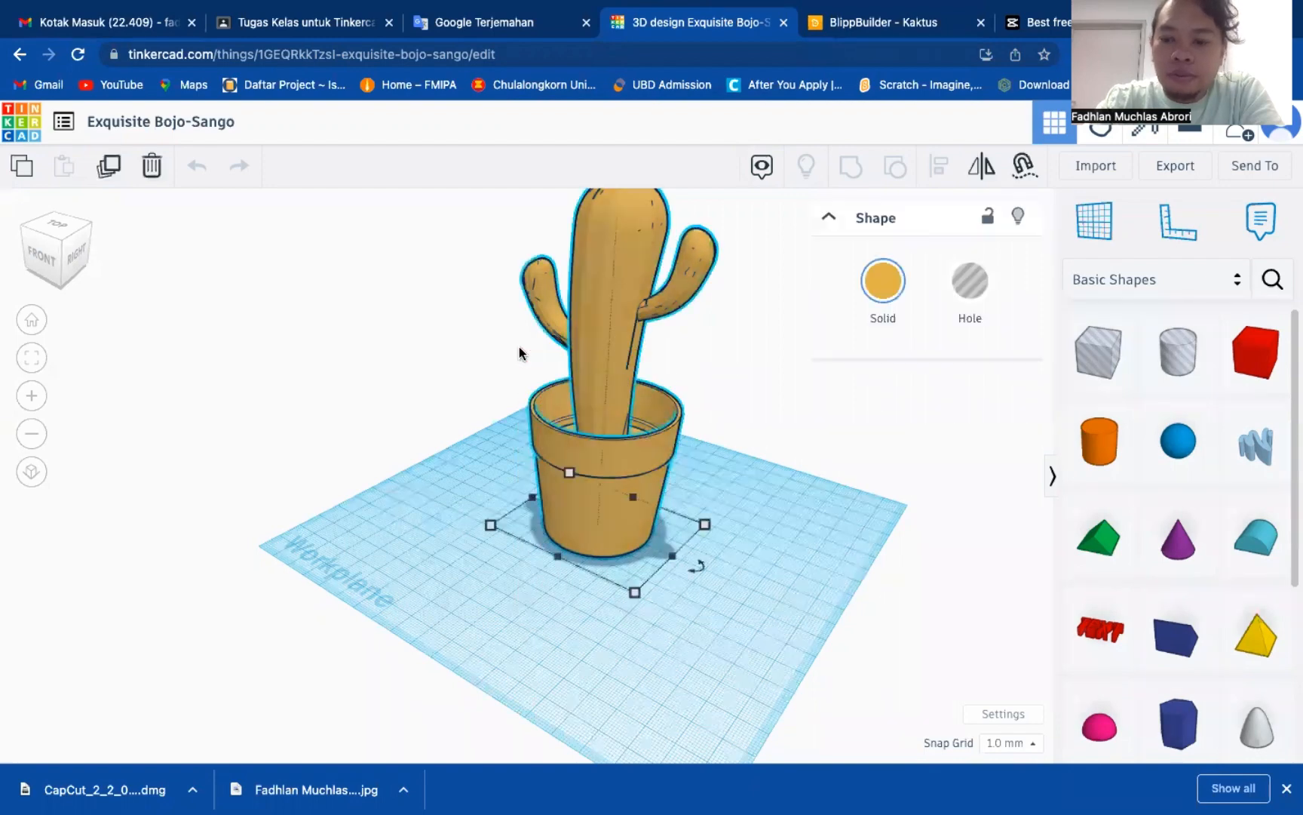
key(Delete)
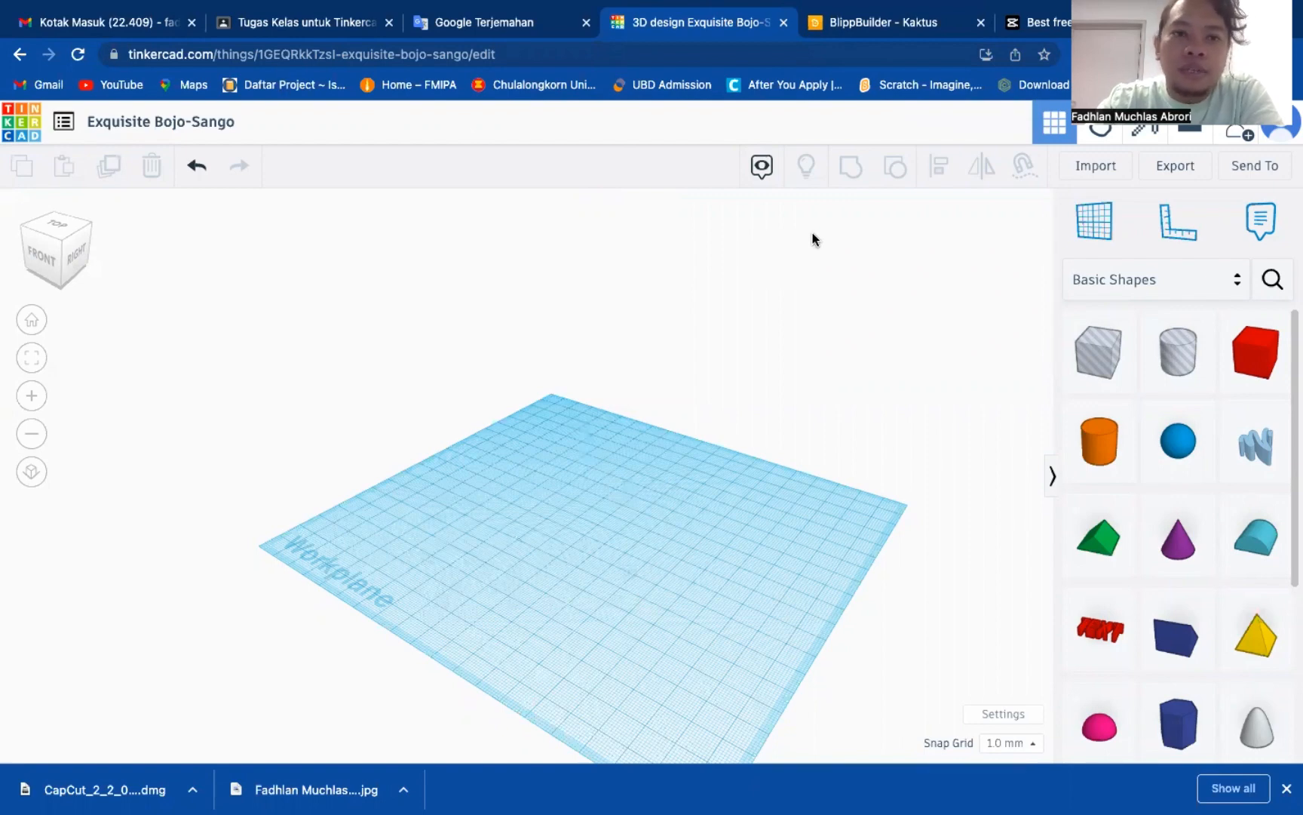
click(1102, 167)
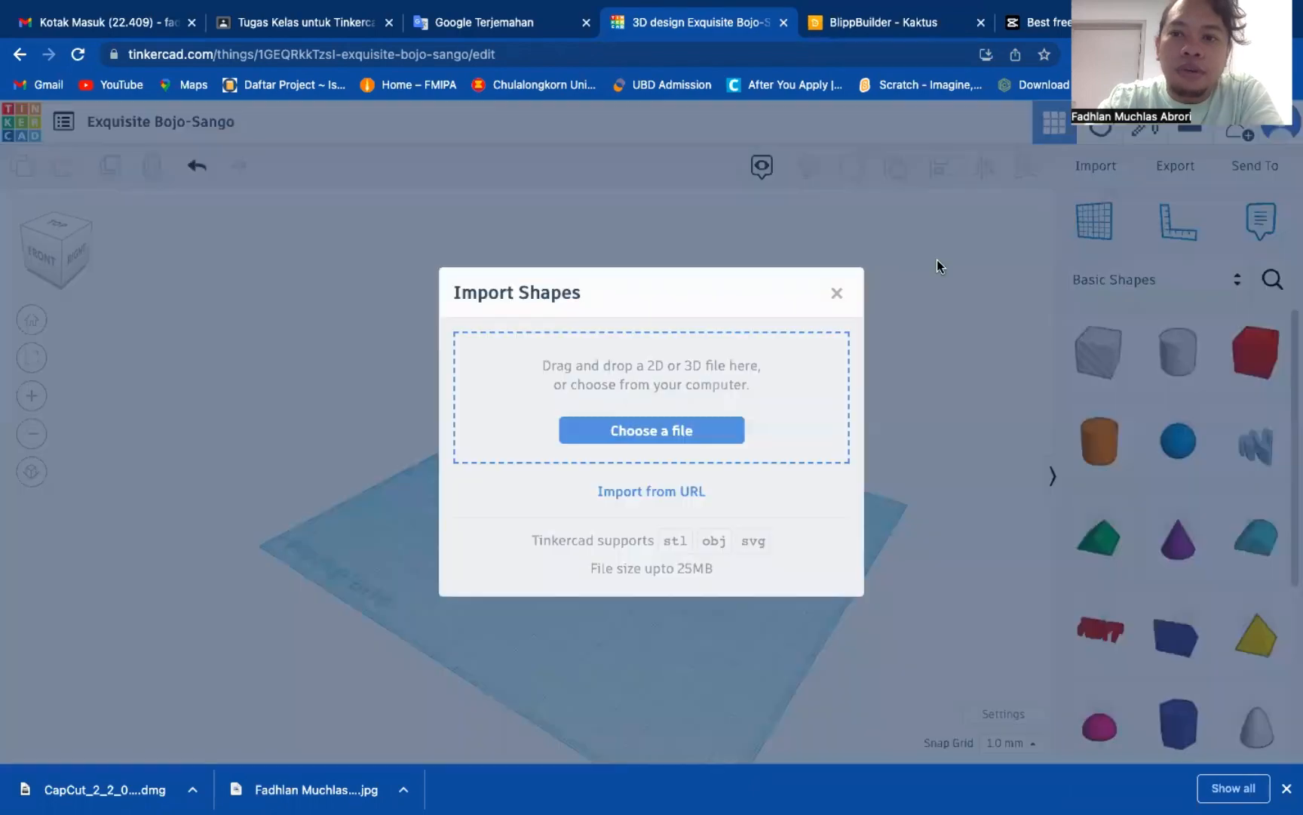
click(676, 429)
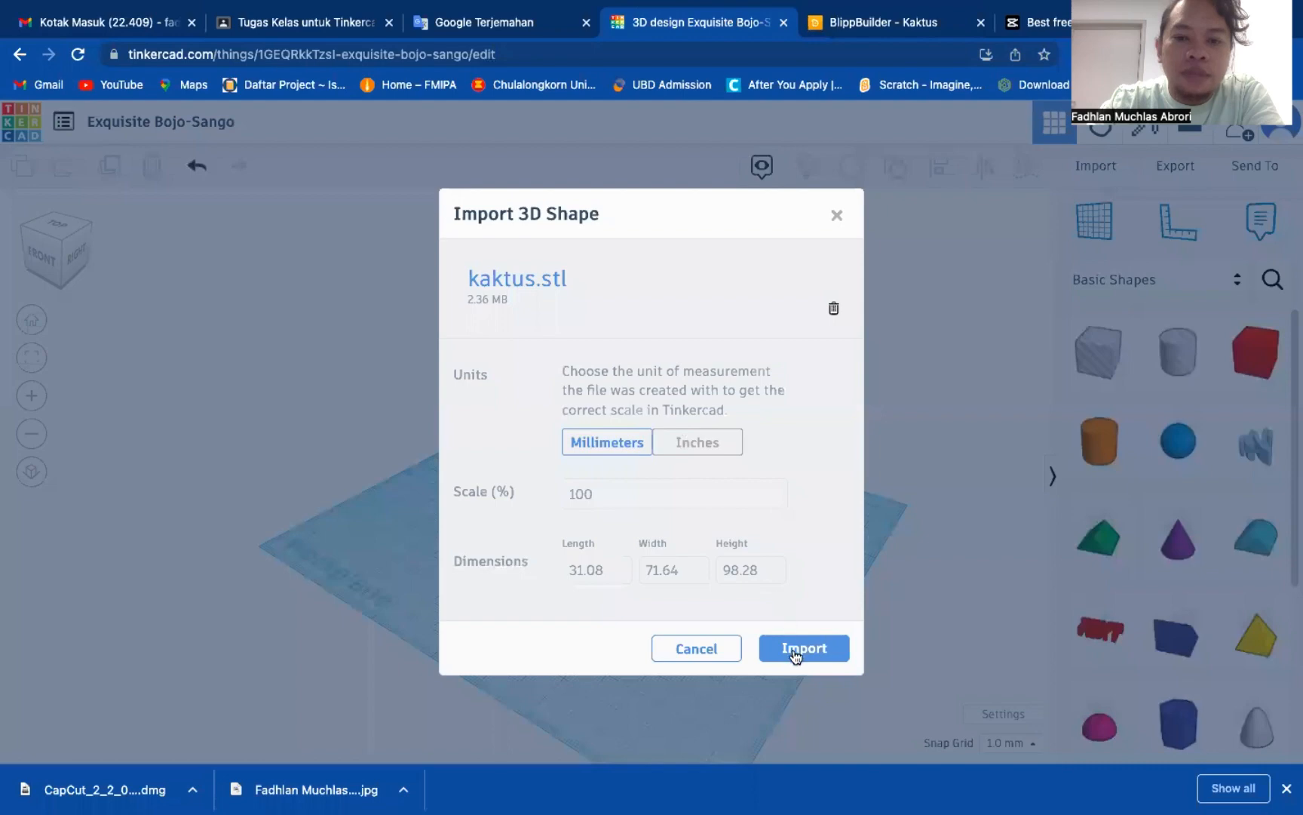
click(795, 649)
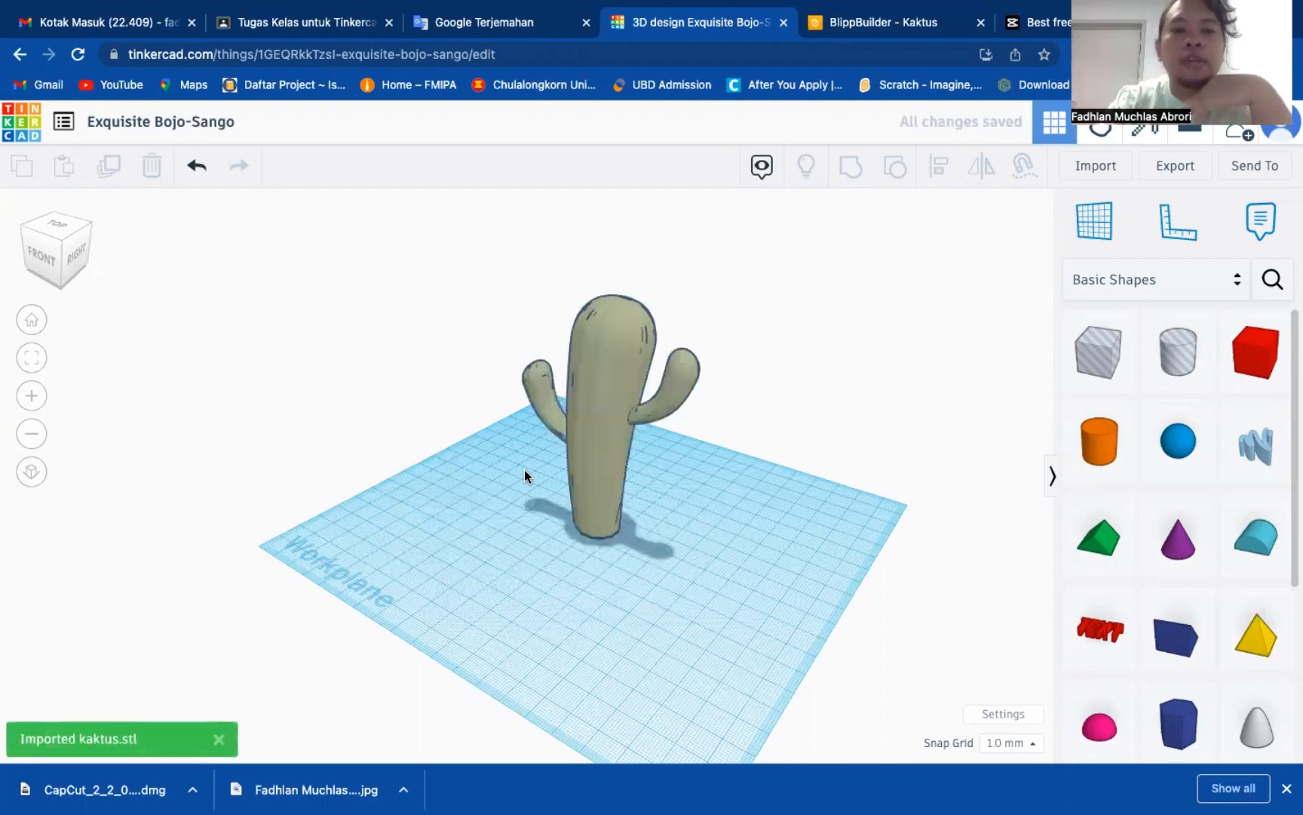
Step: Move the imported cactus from the centre toward the rear edge of the workplane
drag(495, 301, 731, 576)
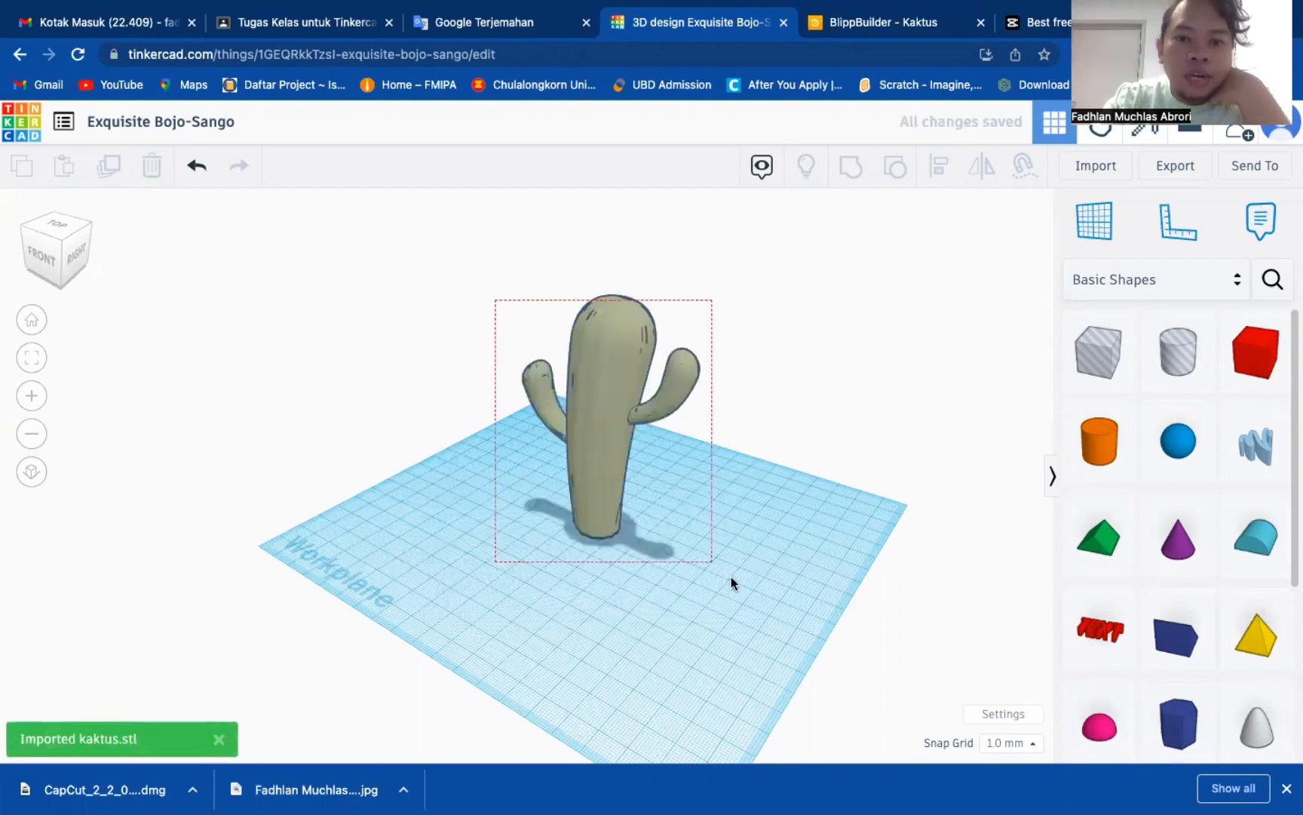
click(606, 457)
drag(596, 462, 516, 399)
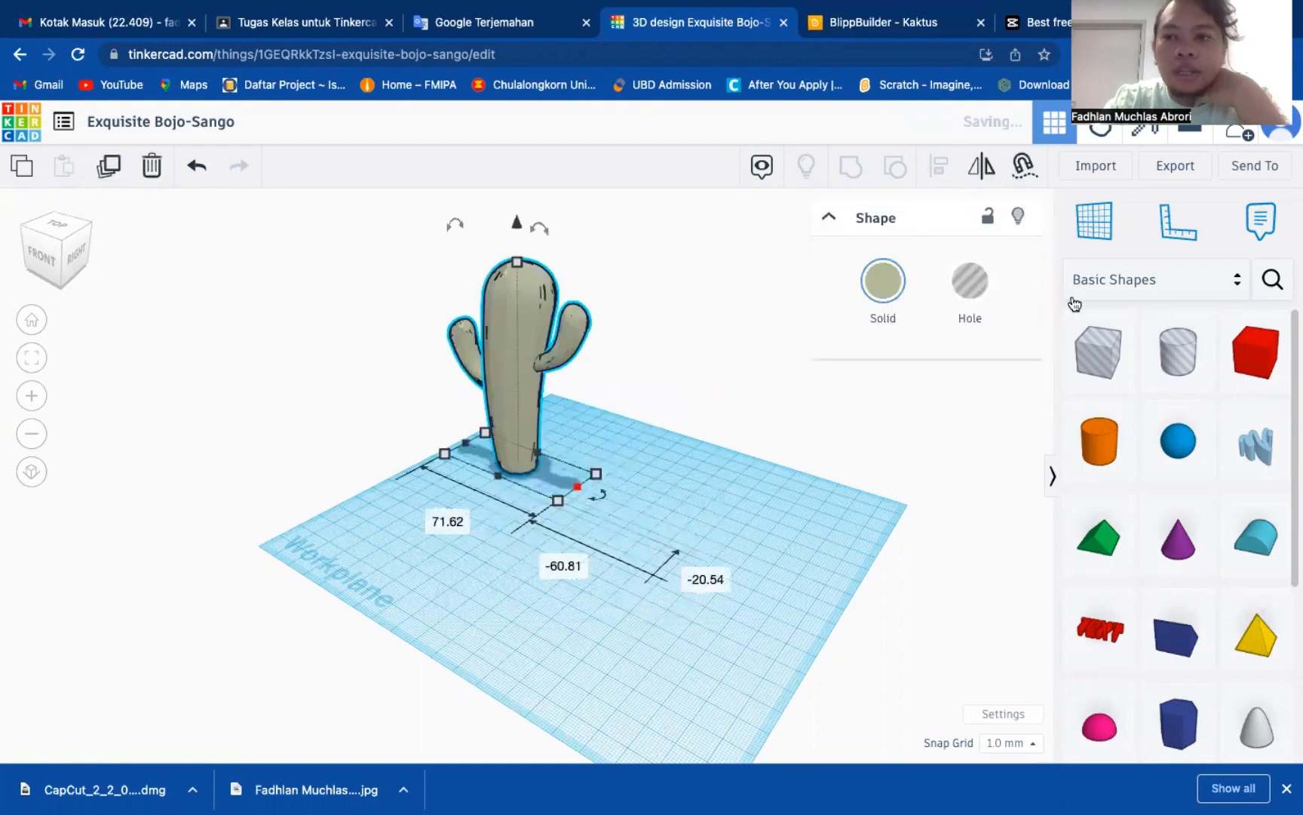
Step: Import the pot model POt.stl in millimetres at 100% scale
click(1108, 165)
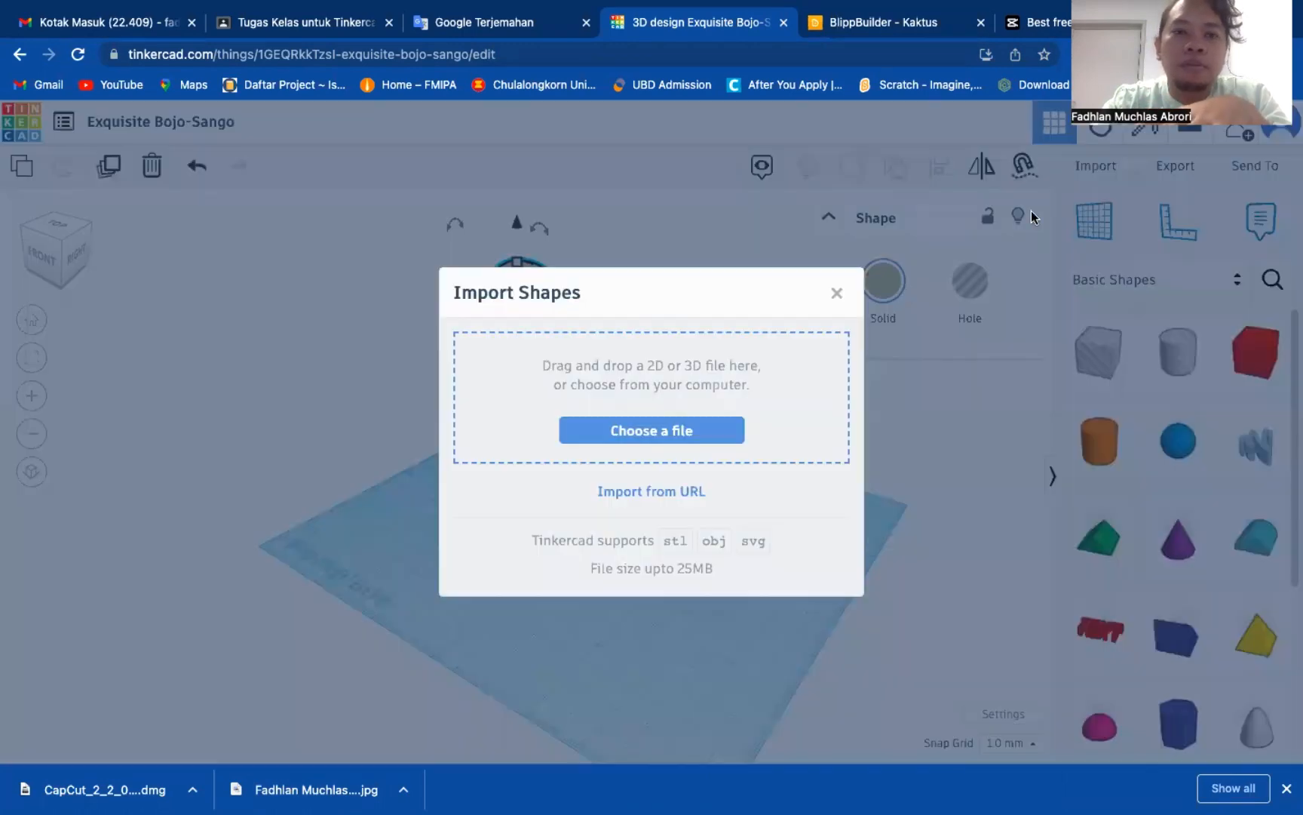
click(702, 436)
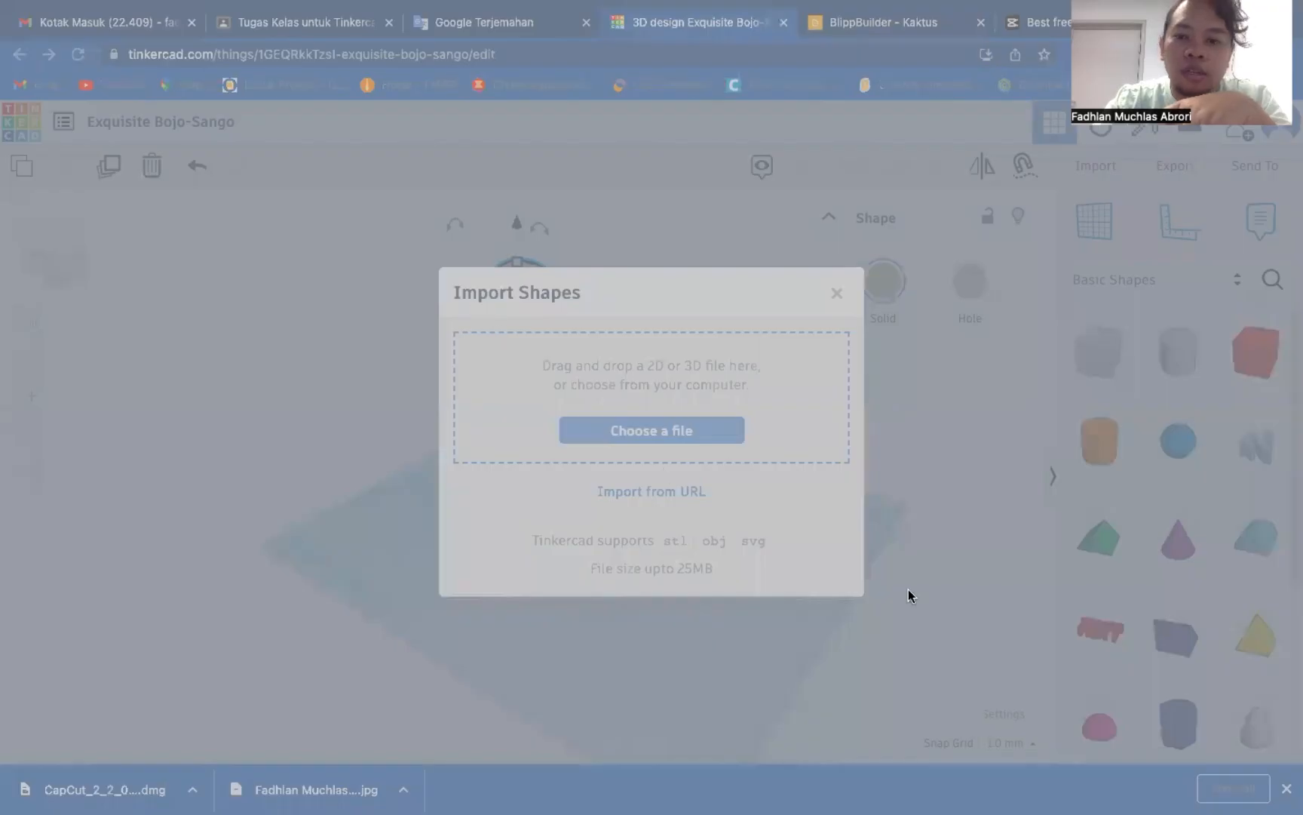
click(974, 587)
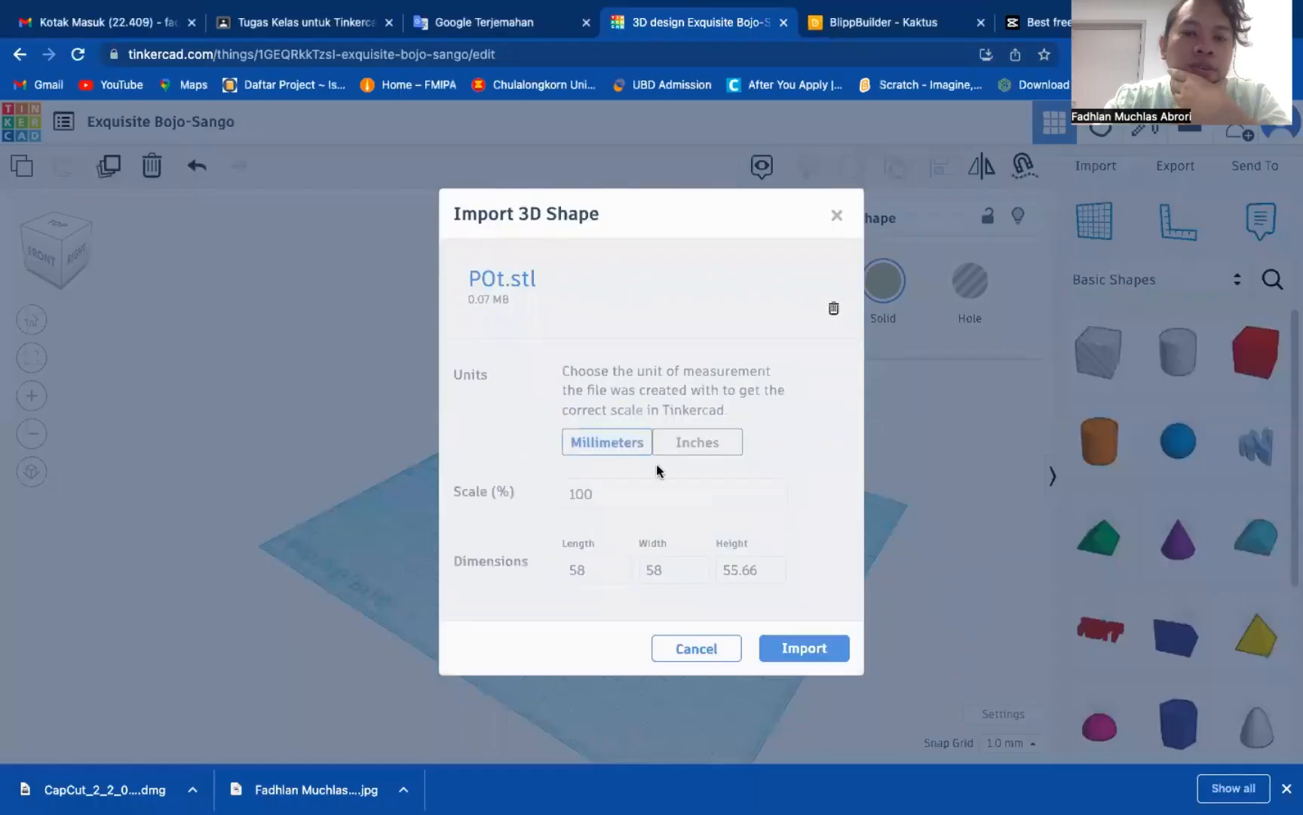
click(782, 647)
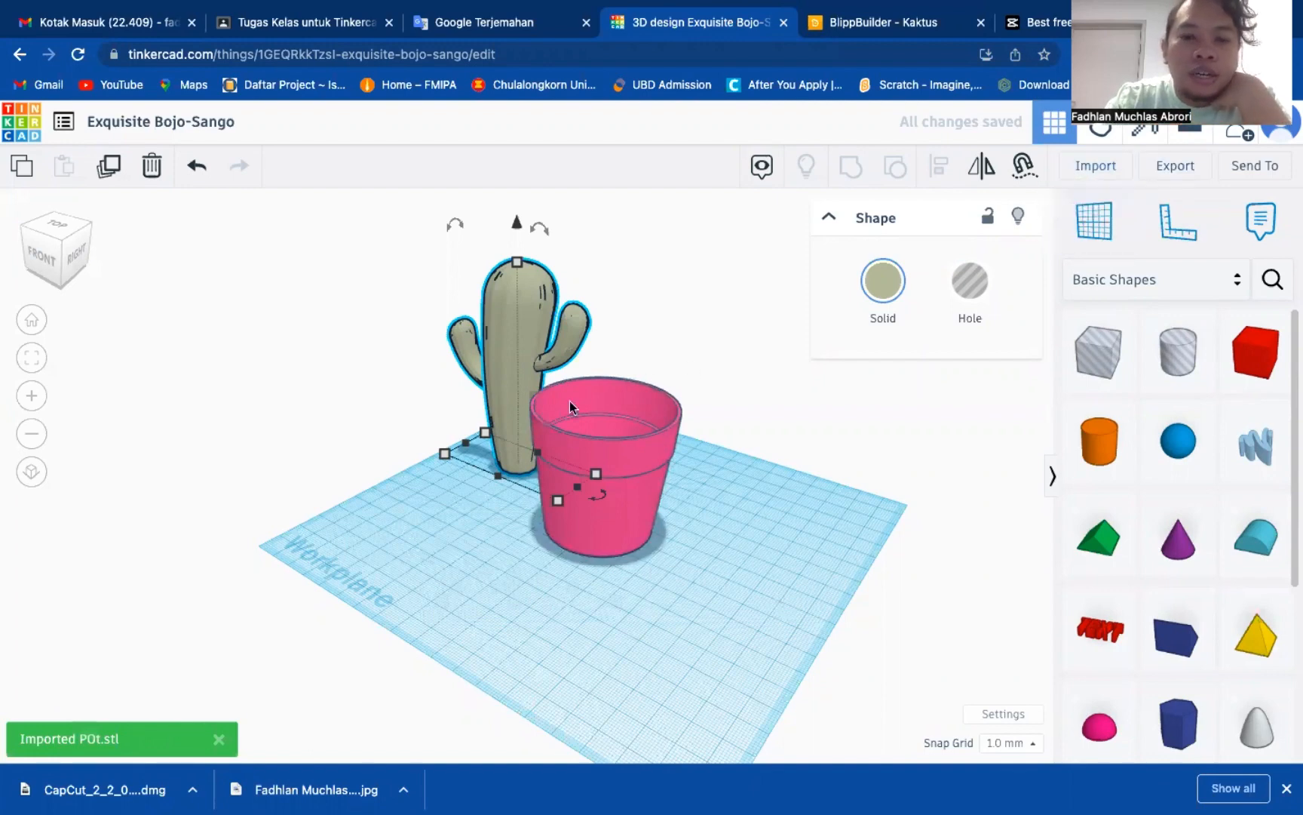
Step: Import the soil model tanah.stl in millimetres at 100% scale
click(1094, 165)
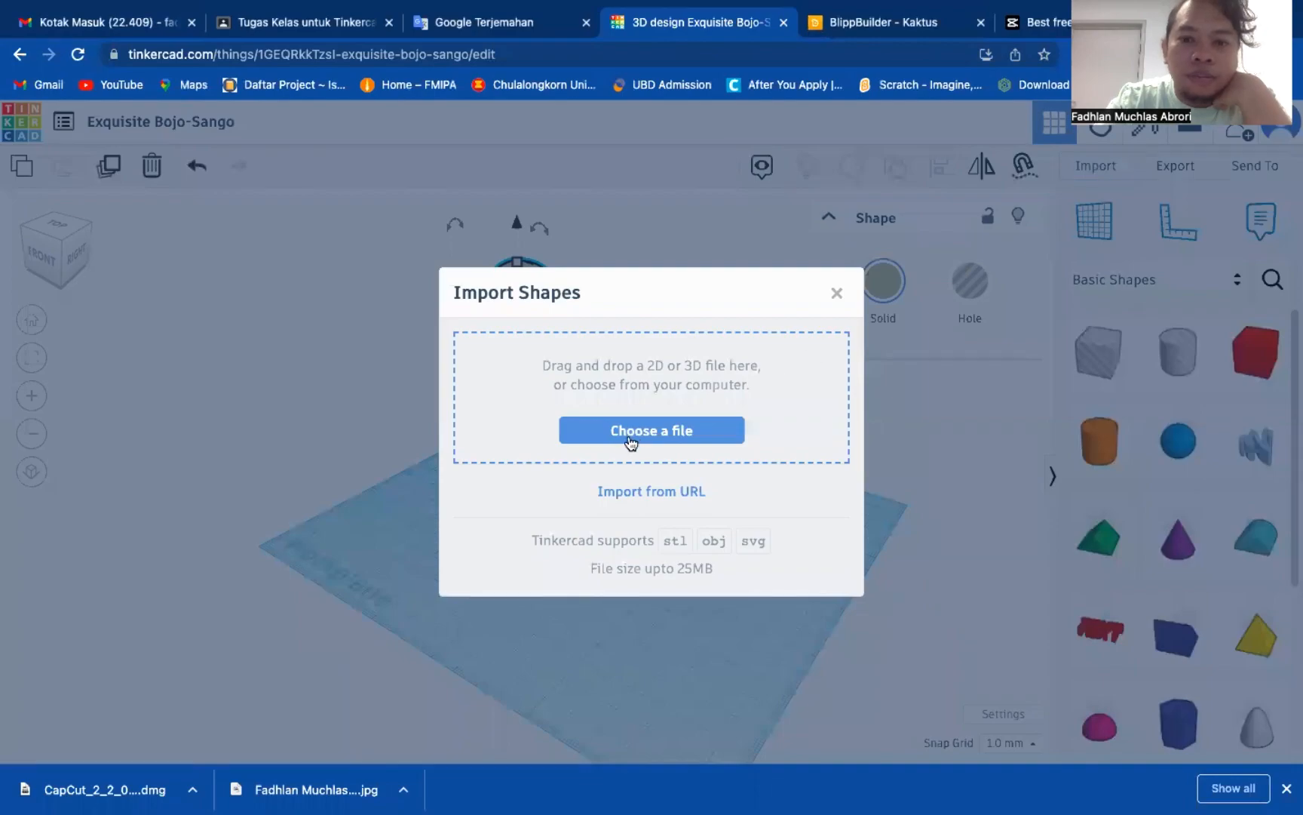
click(615, 441)
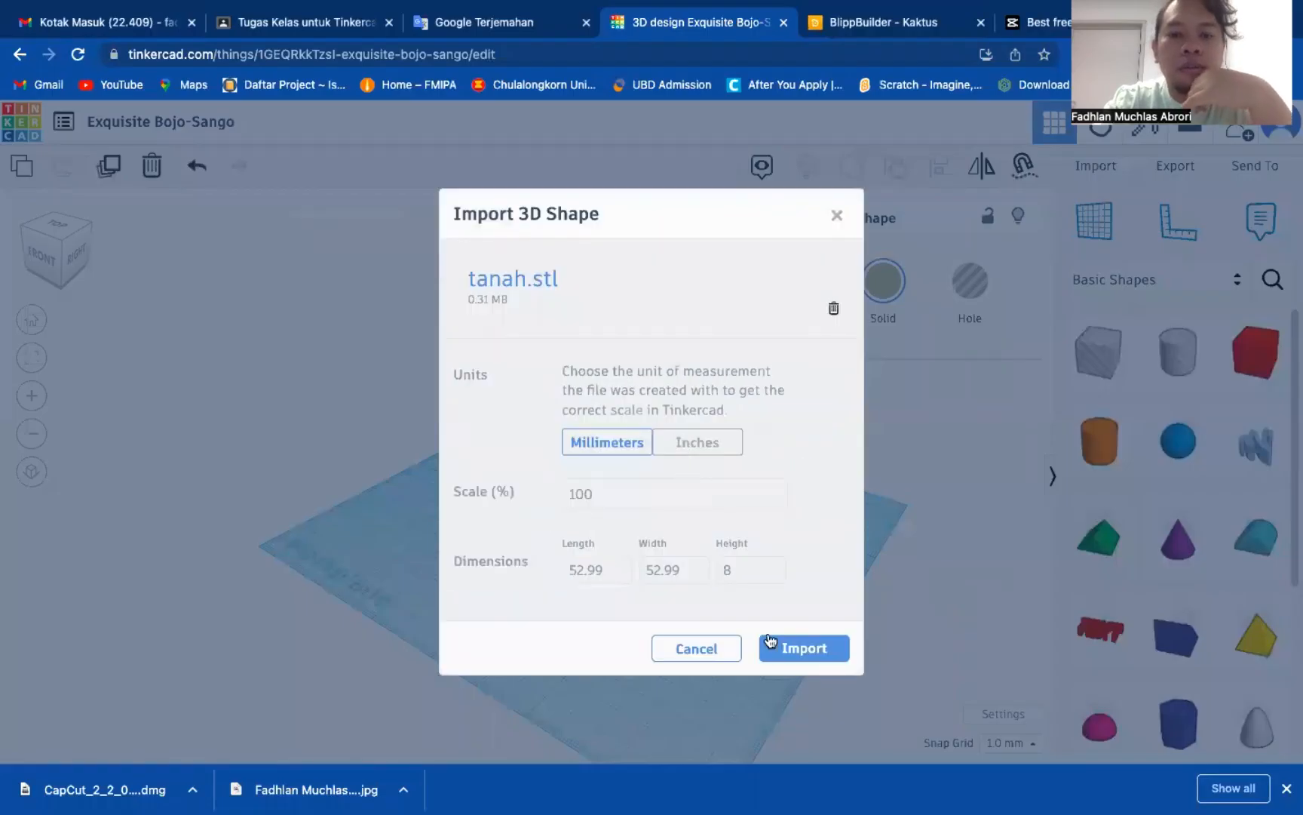
click(801, 648)
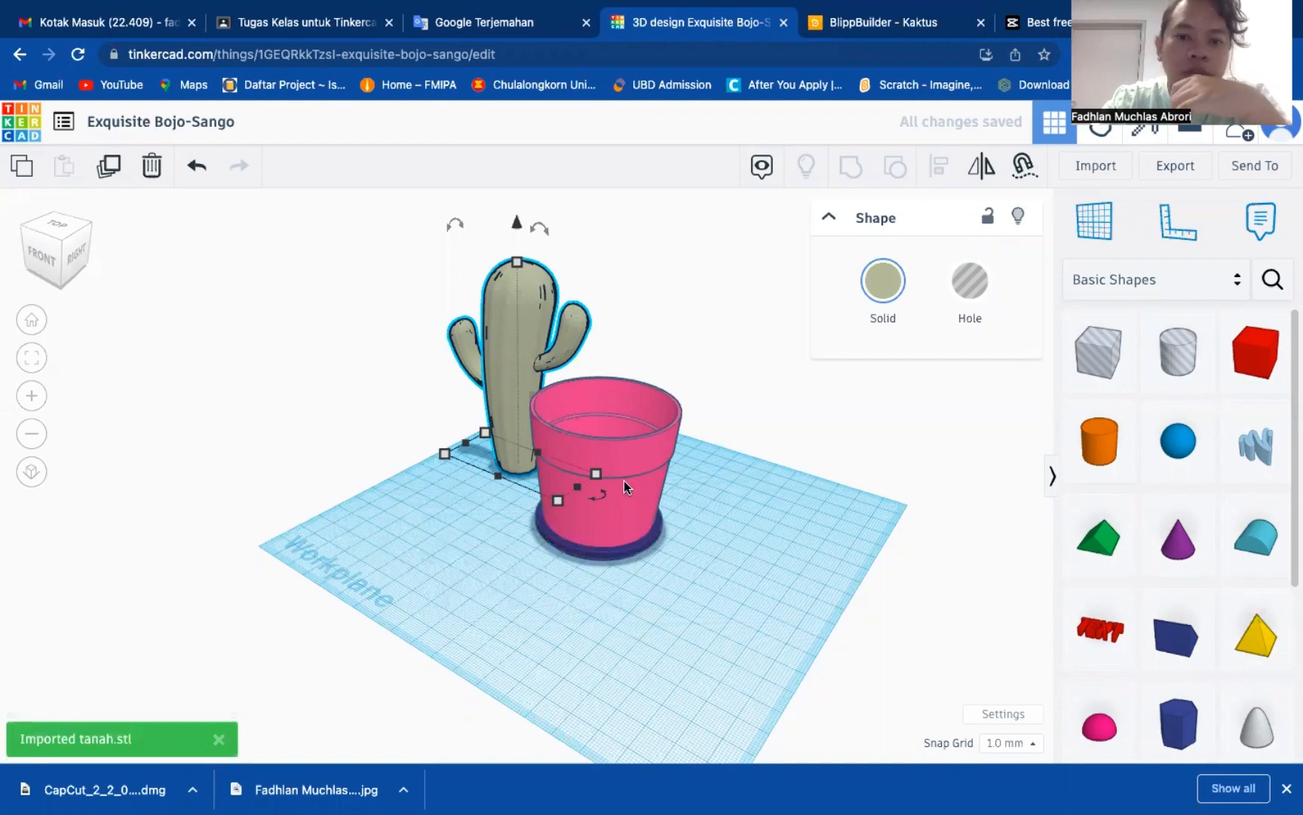
Step: Move the pot off the soil disc toward the Workplane label and resize its base to 50 by 50 mm
drag(650, 502, 477, 526)
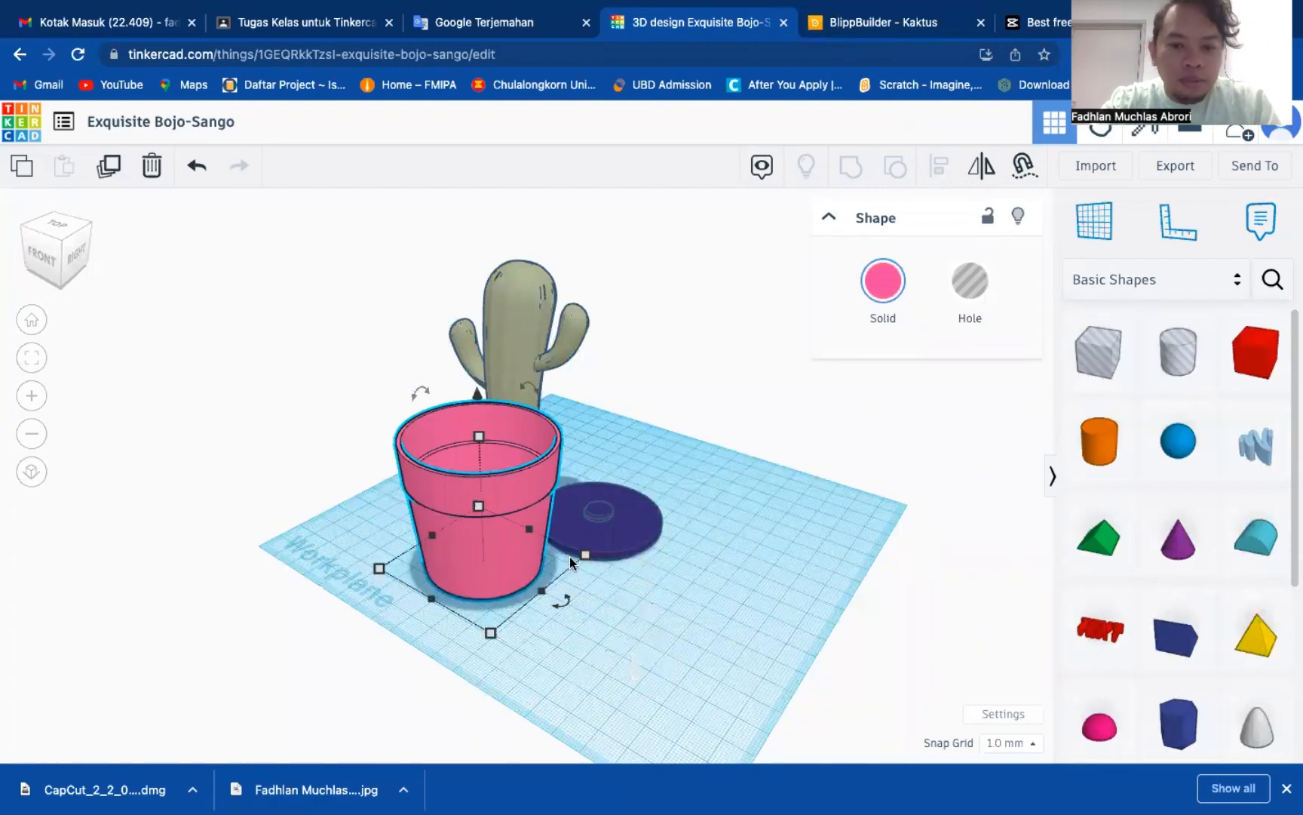
drag(578, 556, 529, 557)
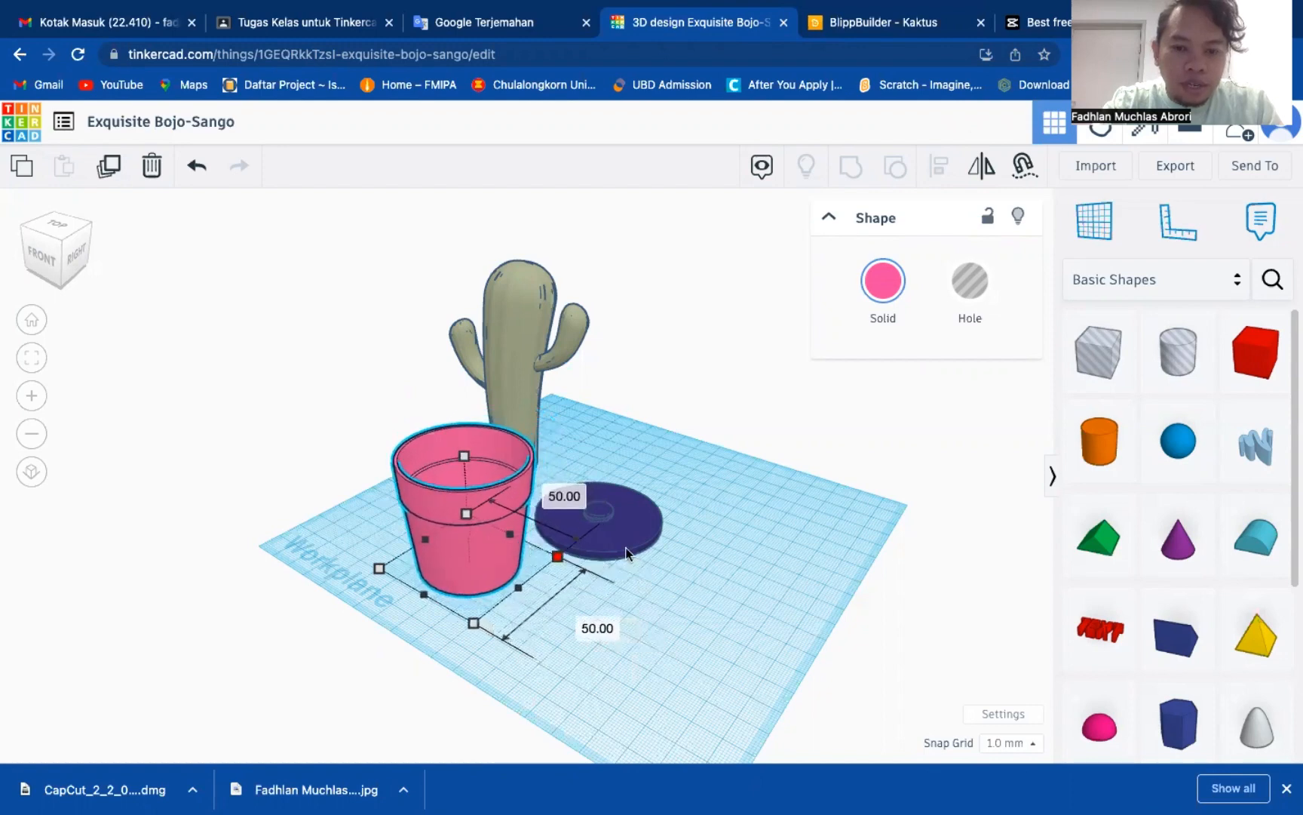
Step: Lift the soil disc above the workplane and move it into the pot
click(618, 537)
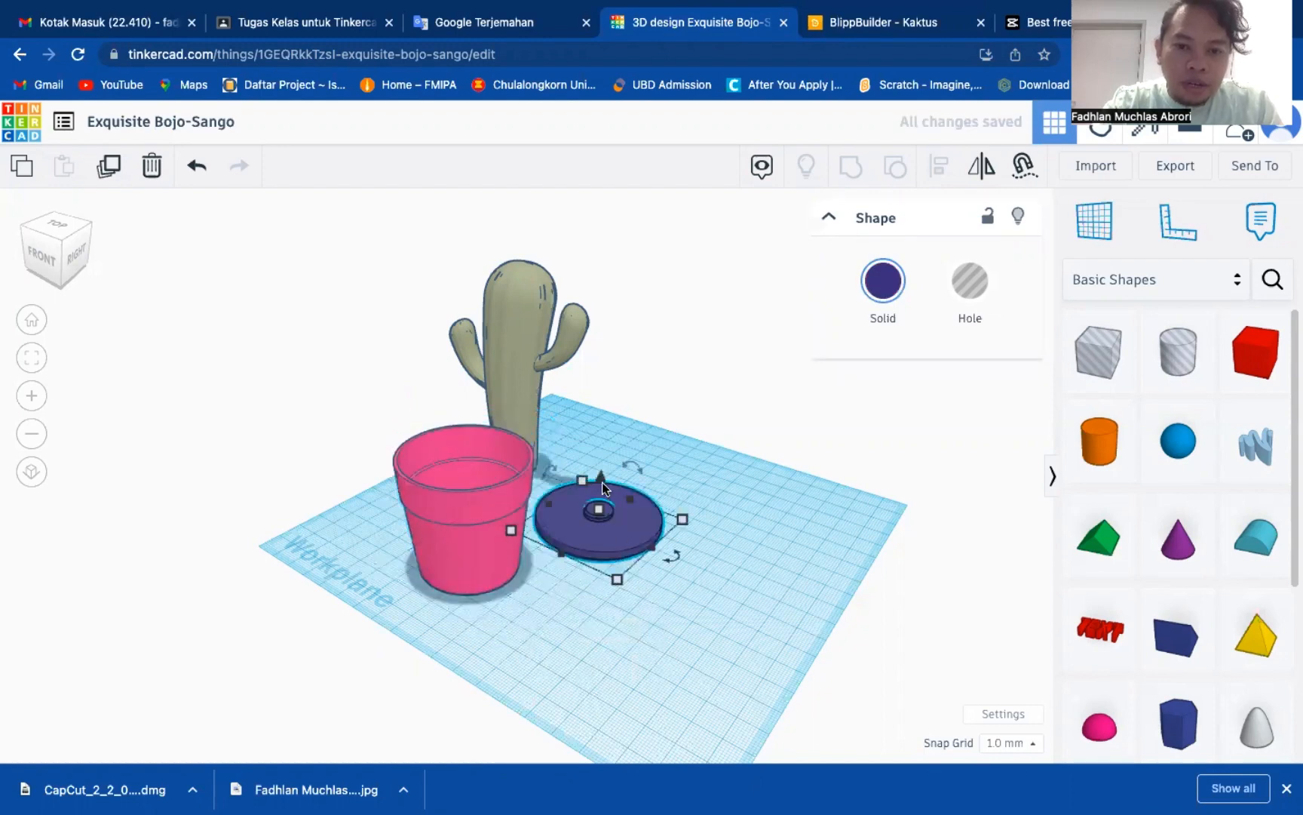
drag(602, 464, 610, 432)
mouse_move(632, 595)
right_down()
mouse_move(636, 550)
mouse_move(638, 572)
right_up()
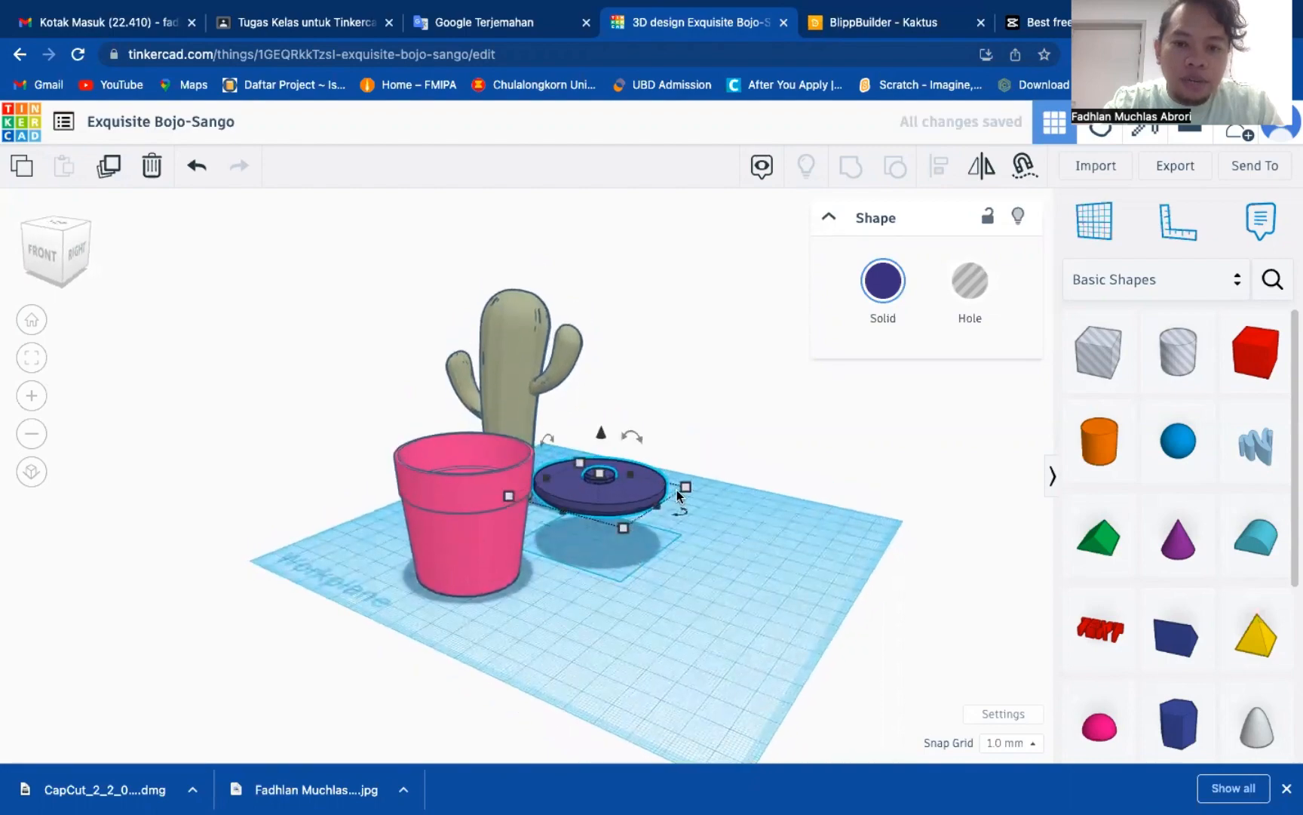
drag(685, 490, 467, 529)
right_drag(582, 569, 580, 610)
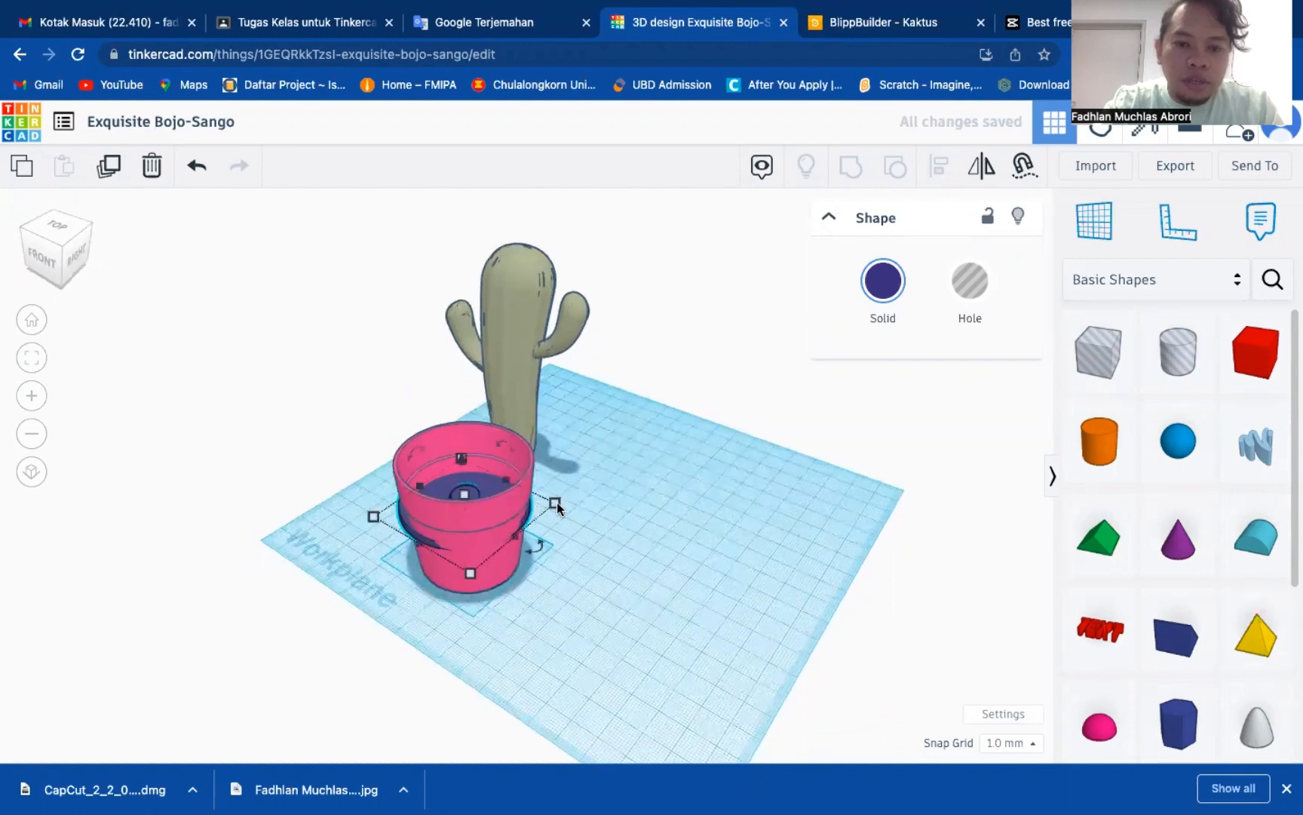
Step: Shrink the soil disc to about 43 mm wide, then raise and centre it just below the pot's rim
drag(557, 502, 422, 520)
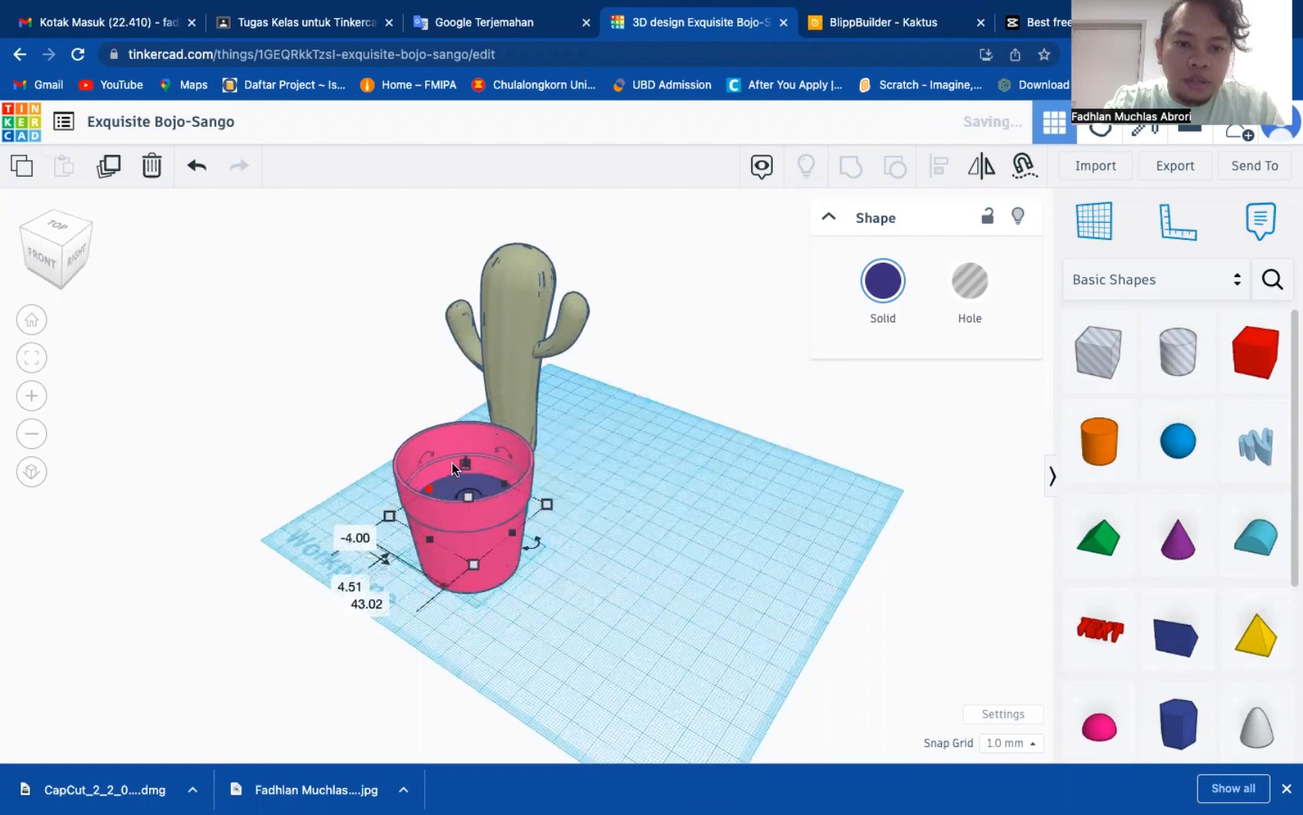
drag(466, 467, 462, 439)
right_drag(658, 424, 639, 550)
drag(493, 480, 493, 489)
right_drag(686, 409, 488, 339)
Step: Use Cruise to place the cactus upright on the centre of the soil disc in the pot
click(488, 339)
click(1040, 166)
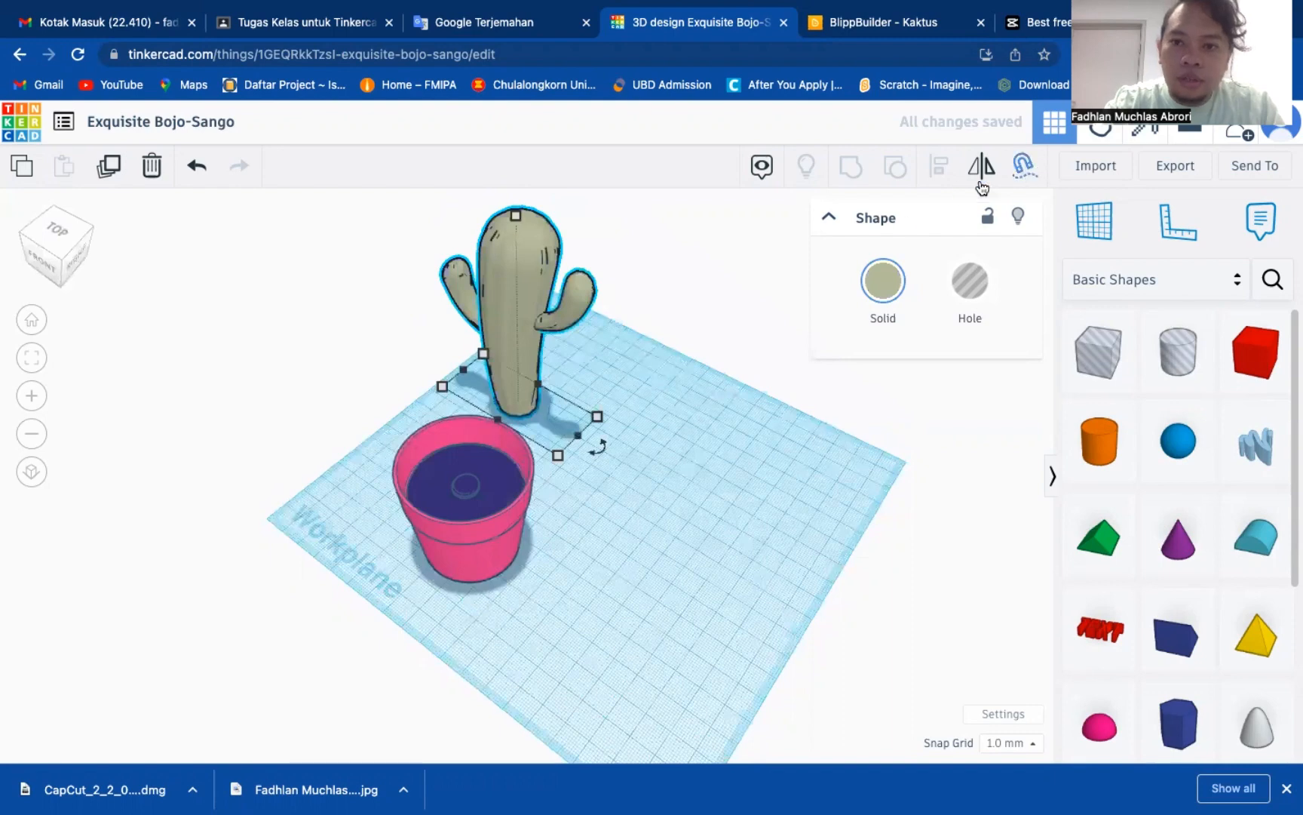
drag(523, 405, 463, 485)
click(693, 526)
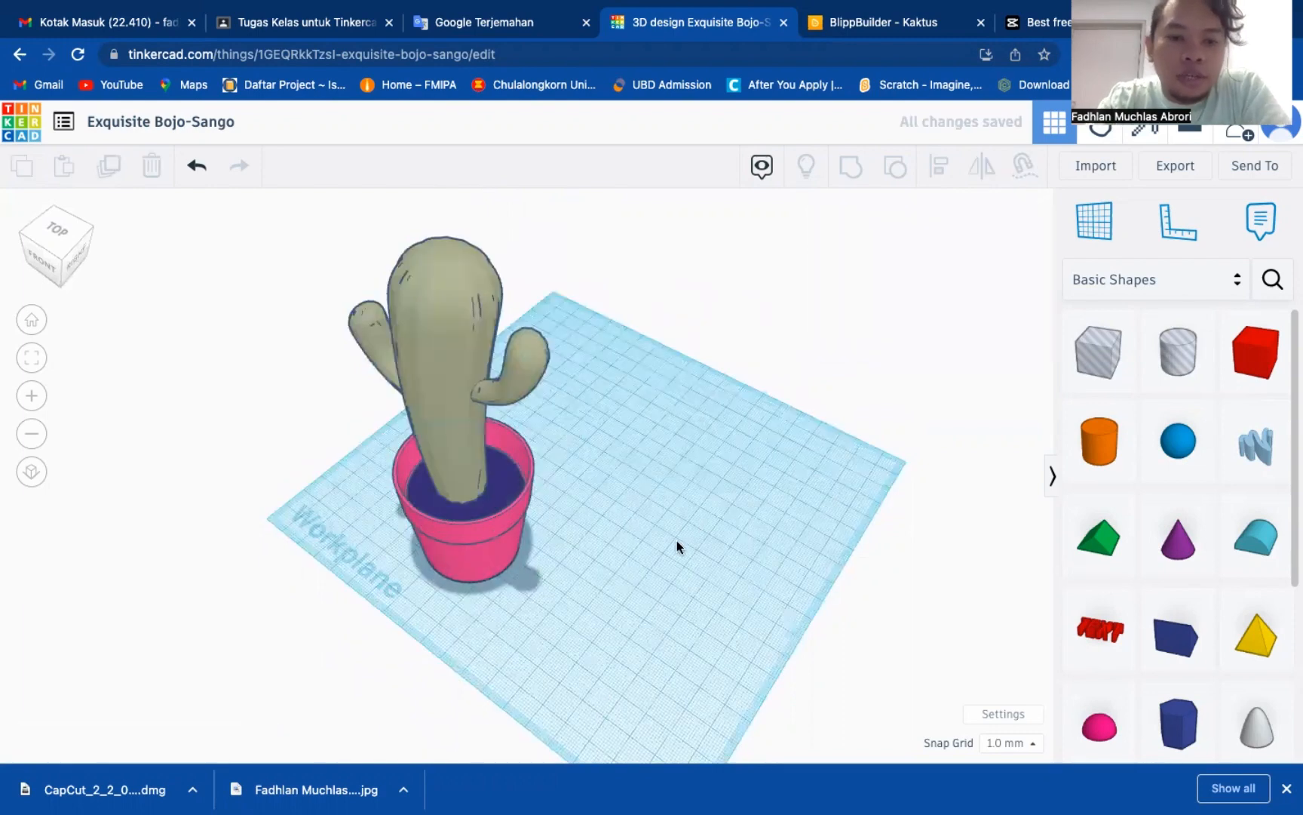
Step: Group the cactus, soil and pot into one shape and move it toward the workplane's centre
right_drag(676, 540, 543, 427)
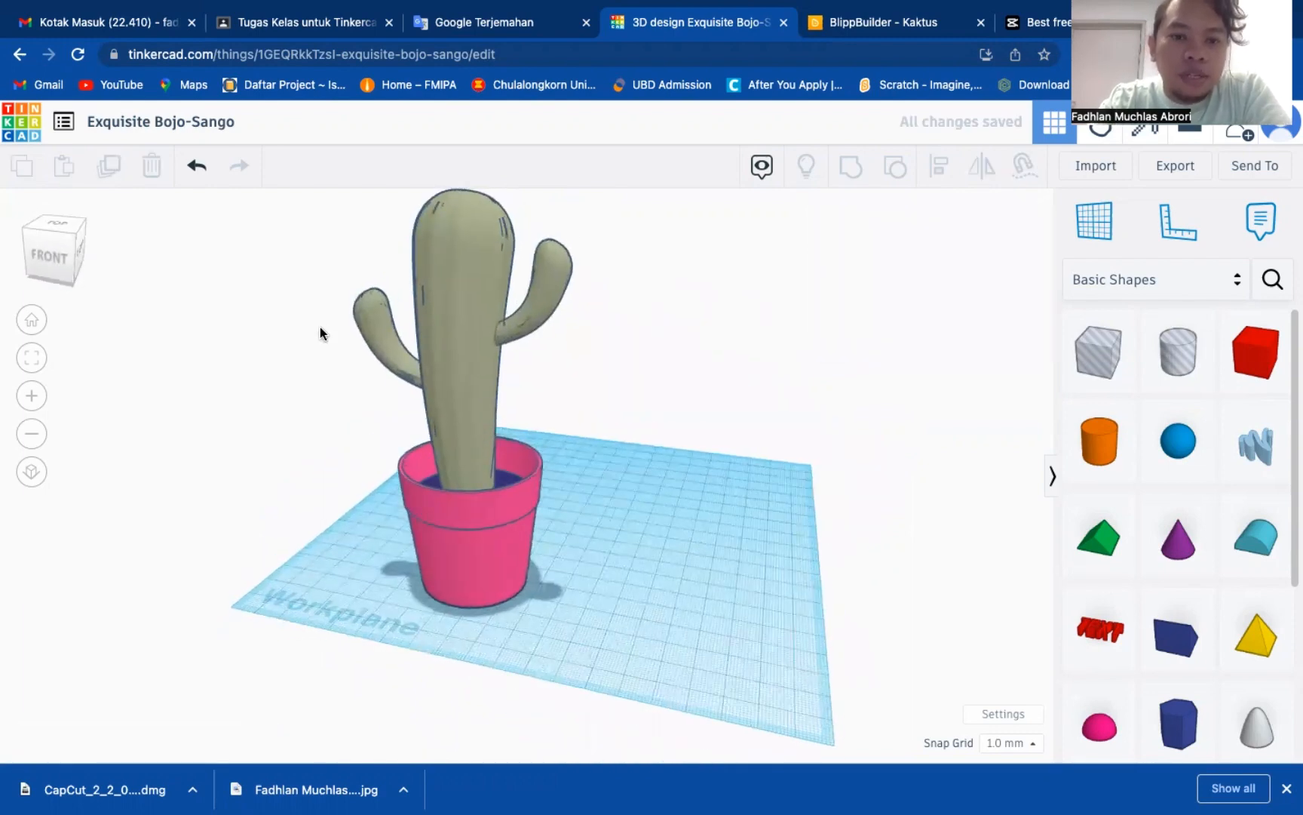
drag(319, 326, 638, 592)
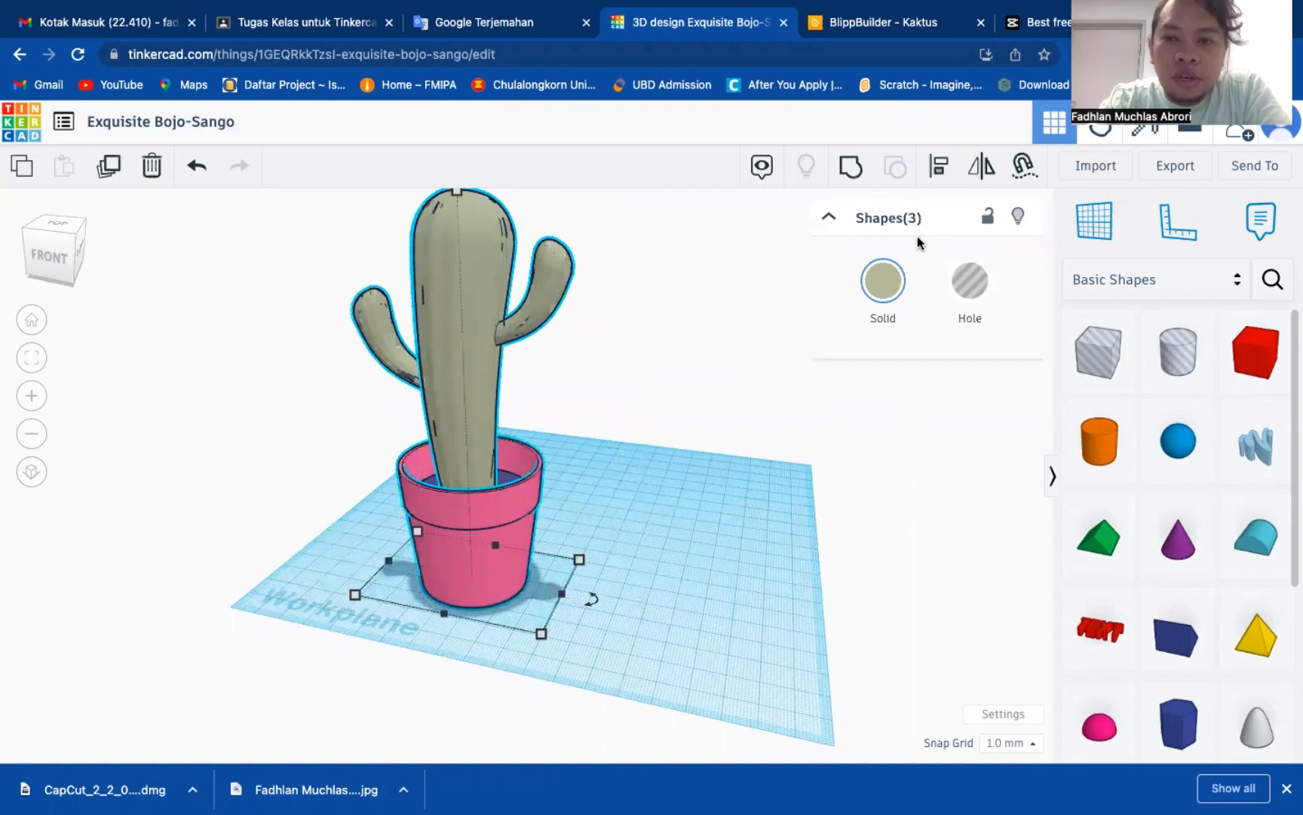
click(853, 167)
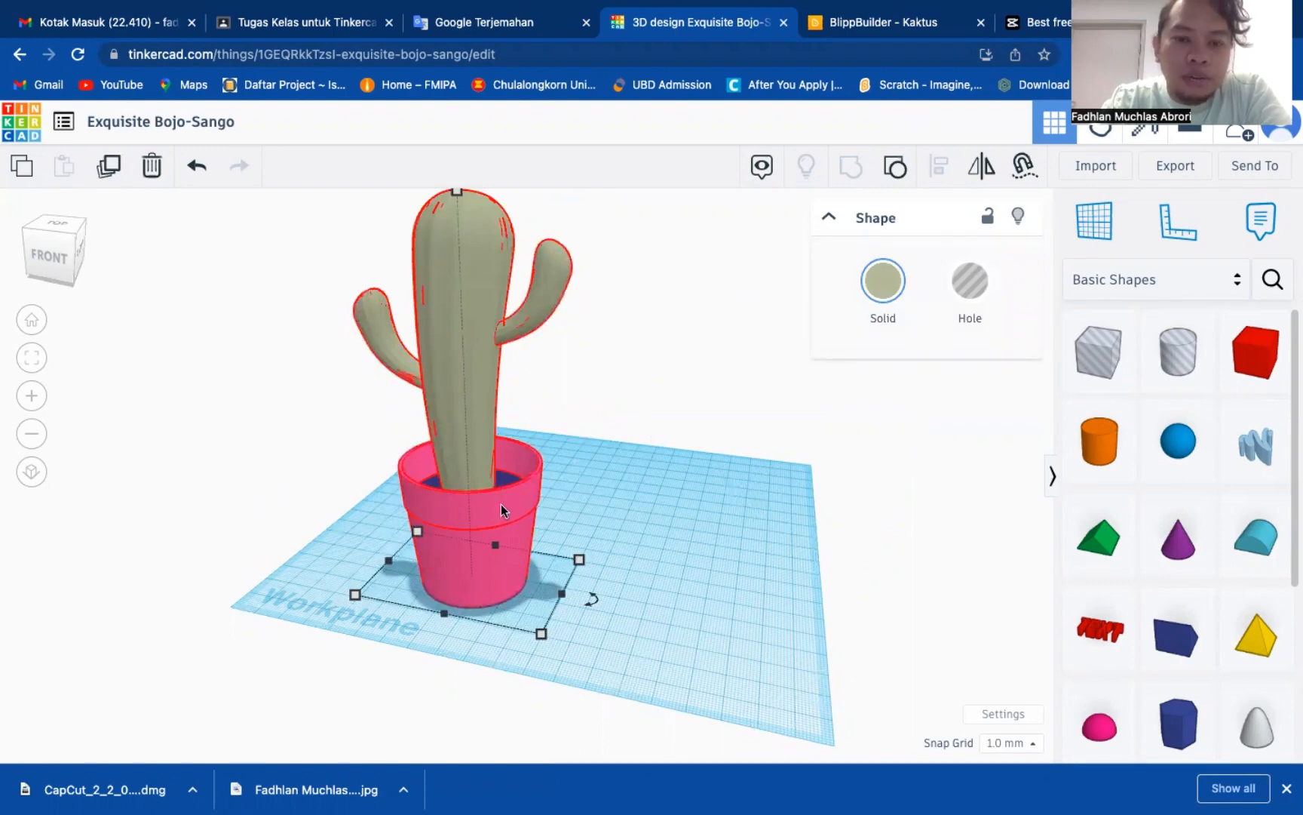
key(ctrl+g)
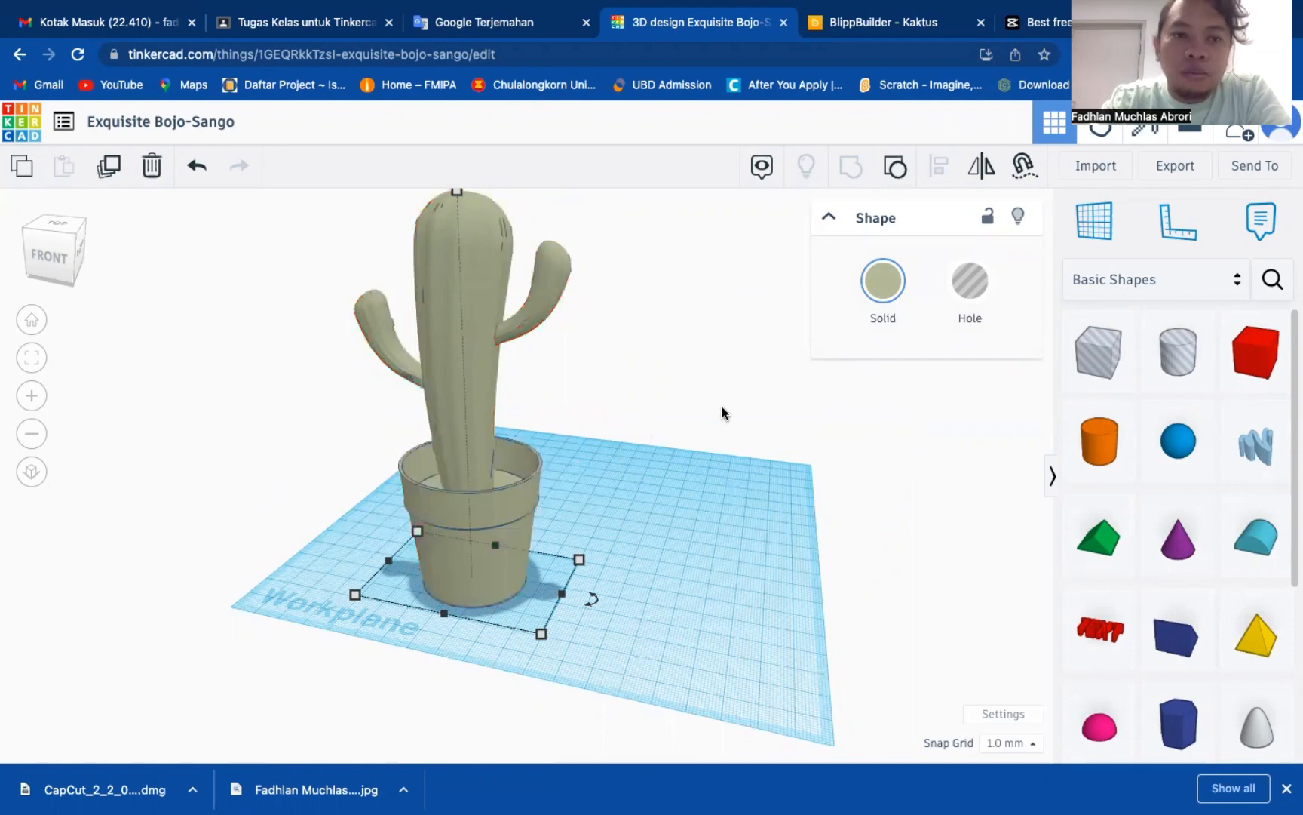
drag(510, 516, 607, 461)
Step: Turn on Multicolor for the grouped shape to give its parts back their own colors
click(881, 284)
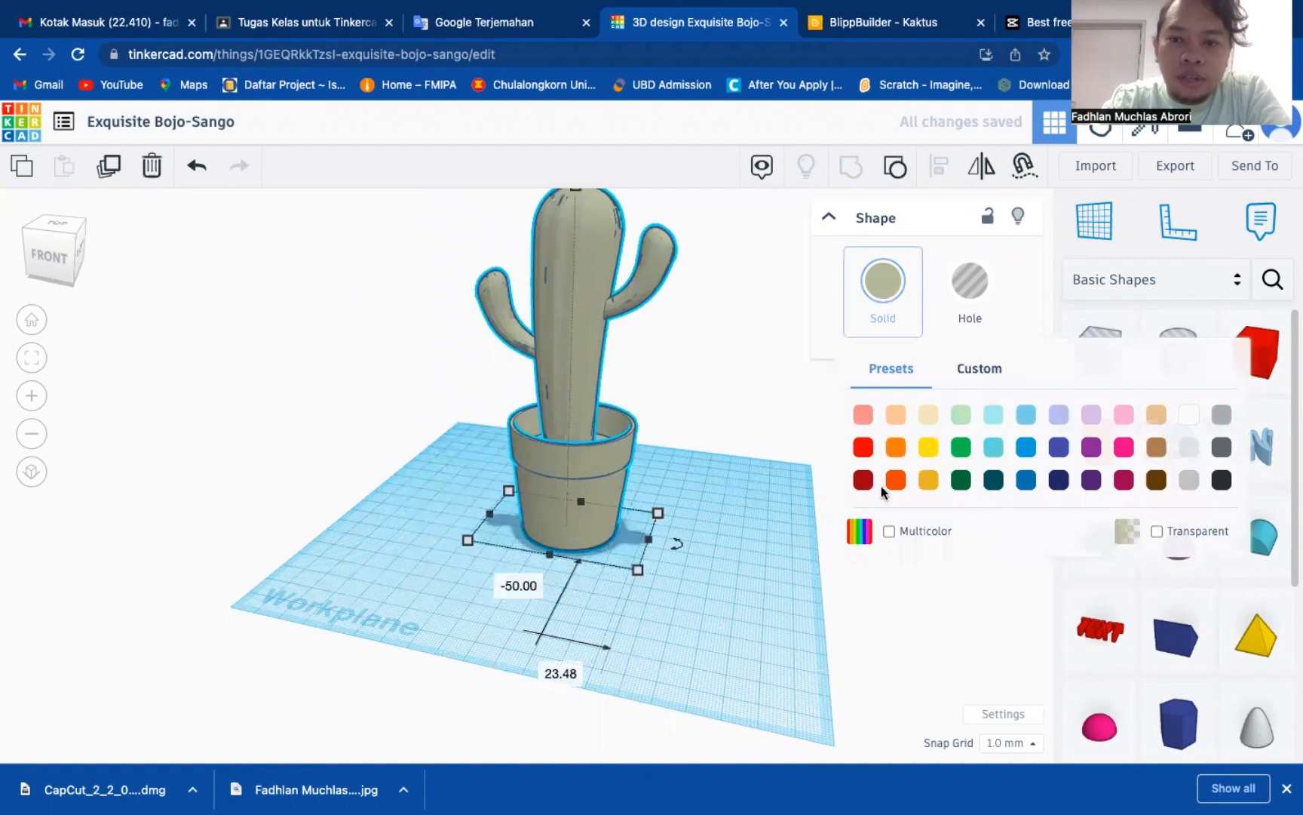
click(888, 530)
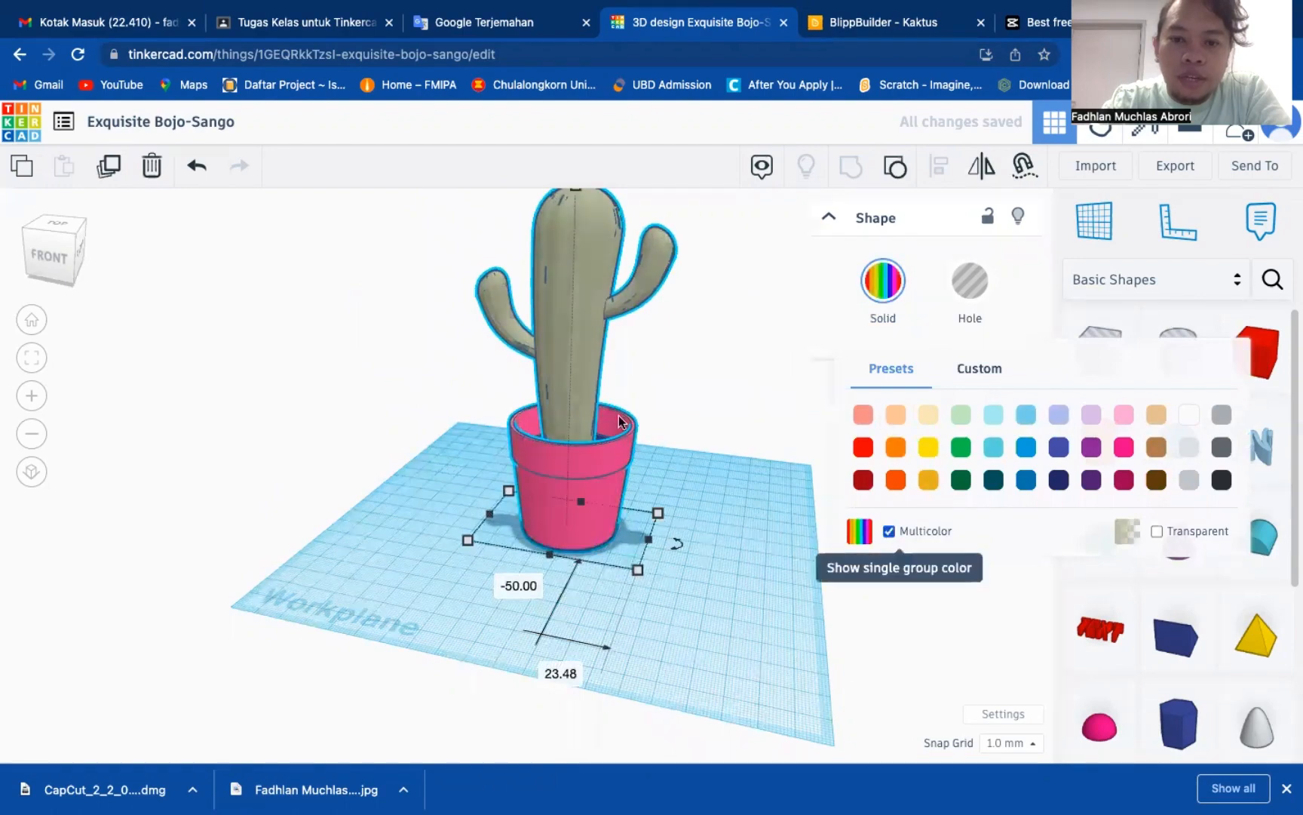
click(741, 500)
right_drag(737, 503, 654, 445)
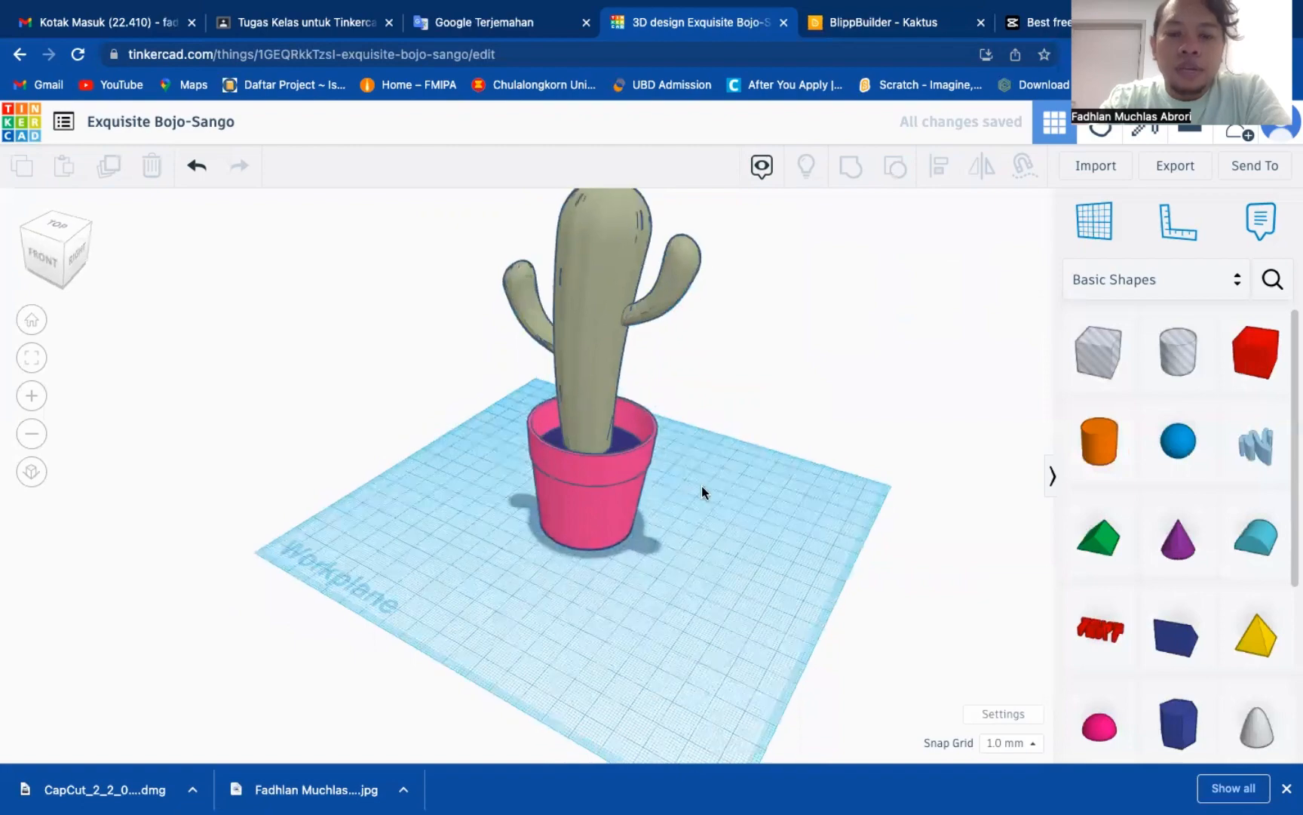
right_drag(701, 492, 815, 503)
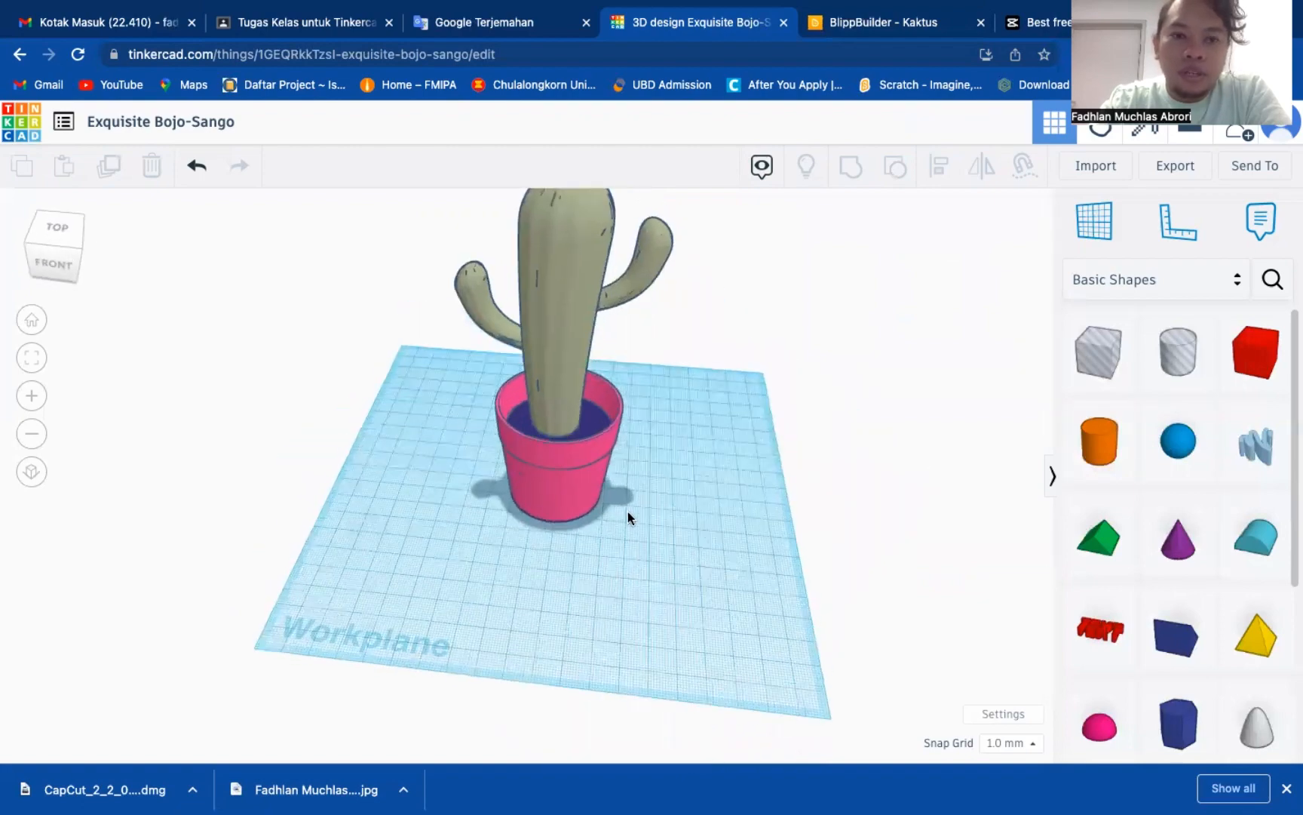
right_drag(628, 516, 613, 488)
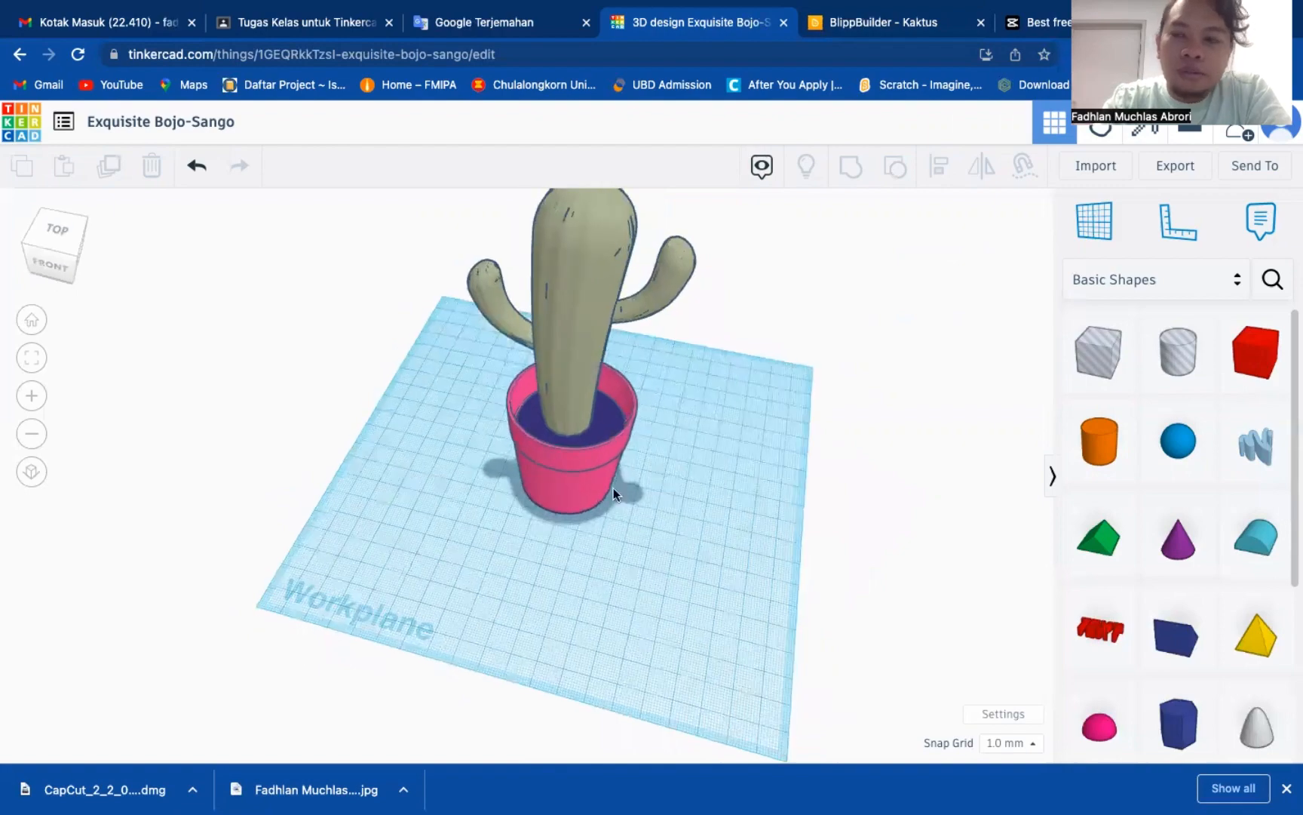
Step: Export everything in the design as "kaktus dalam pot.stl" and as "kaktus dalam pot.glb"
click(1167, 181)
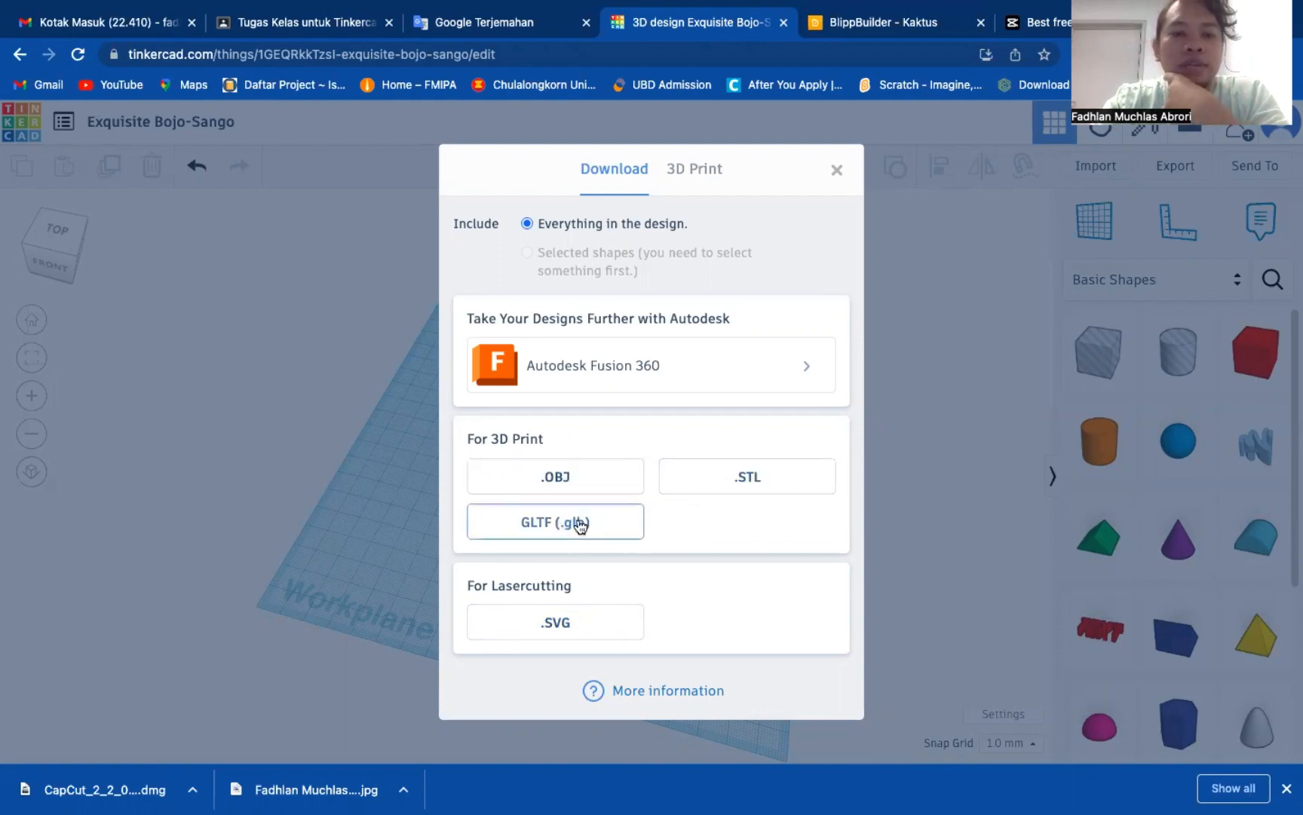
click(758, 475)
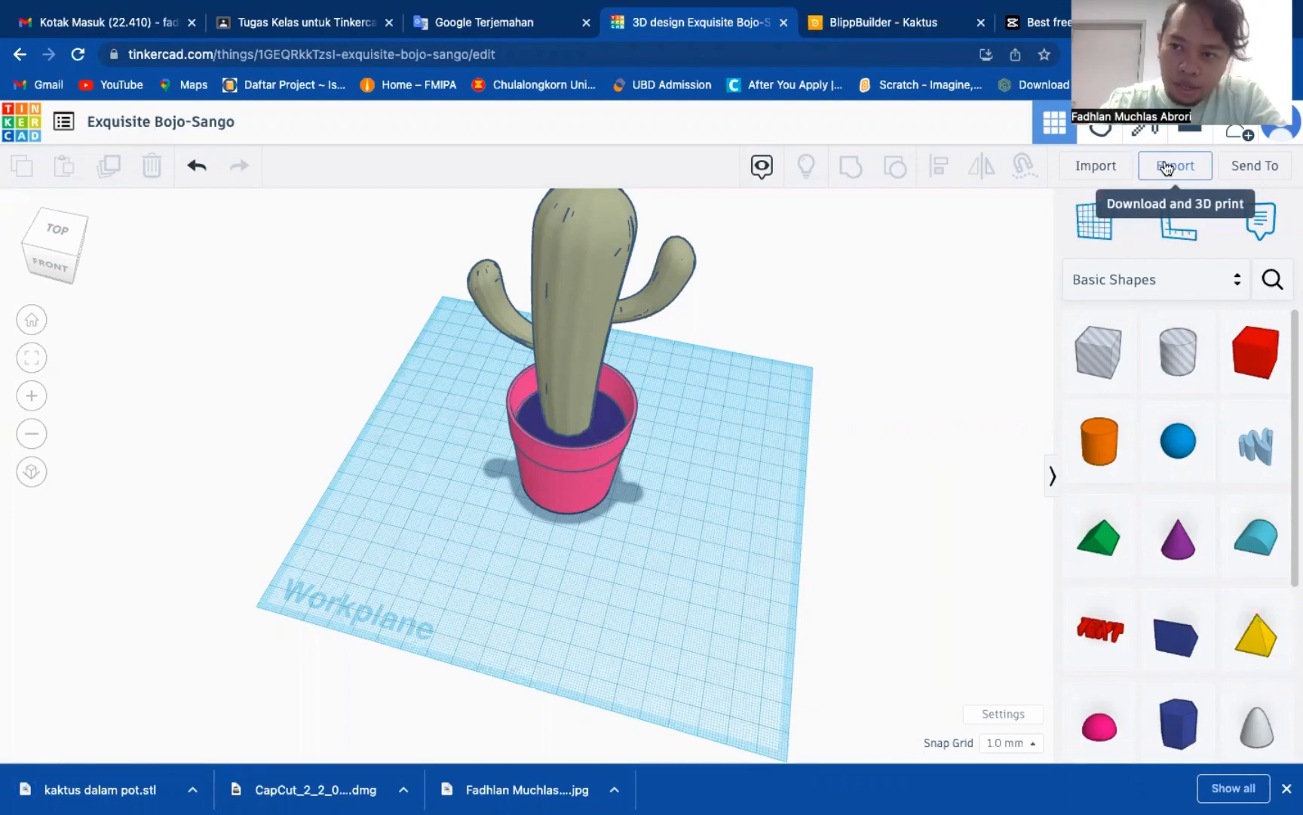
click(1143, 169)
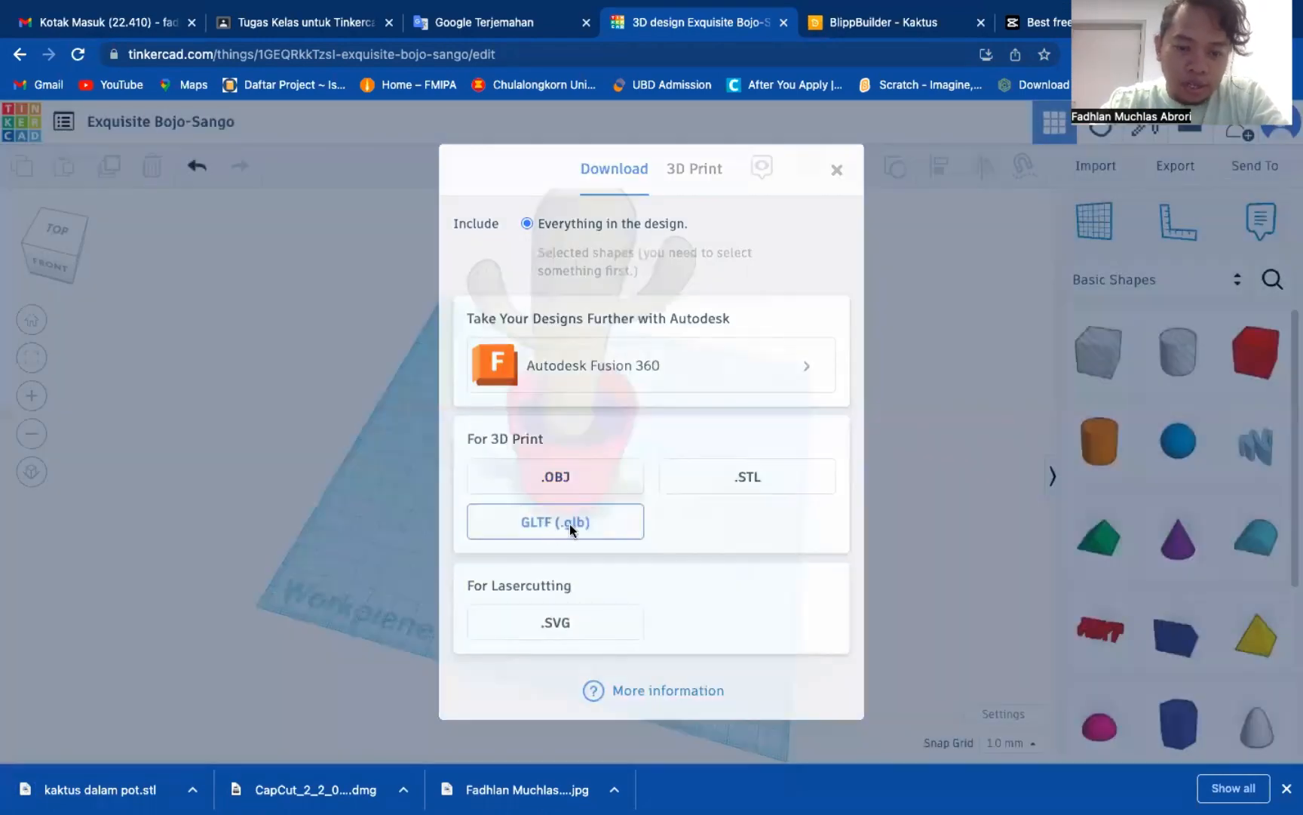
click(570, 523)
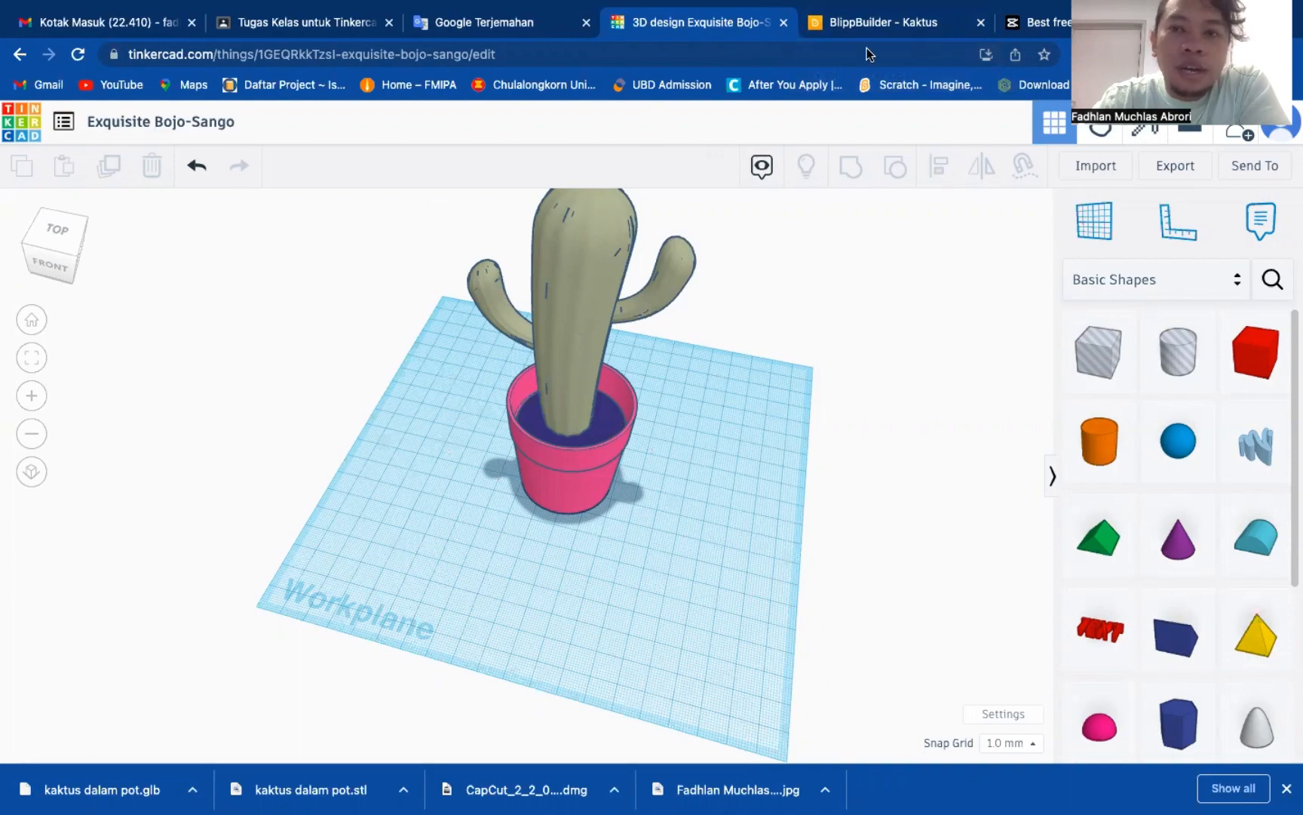
Step: Switch to the BlippBuilder browser tab, search the web for "blippar" and open blippar.com from the results
click(894, 22)
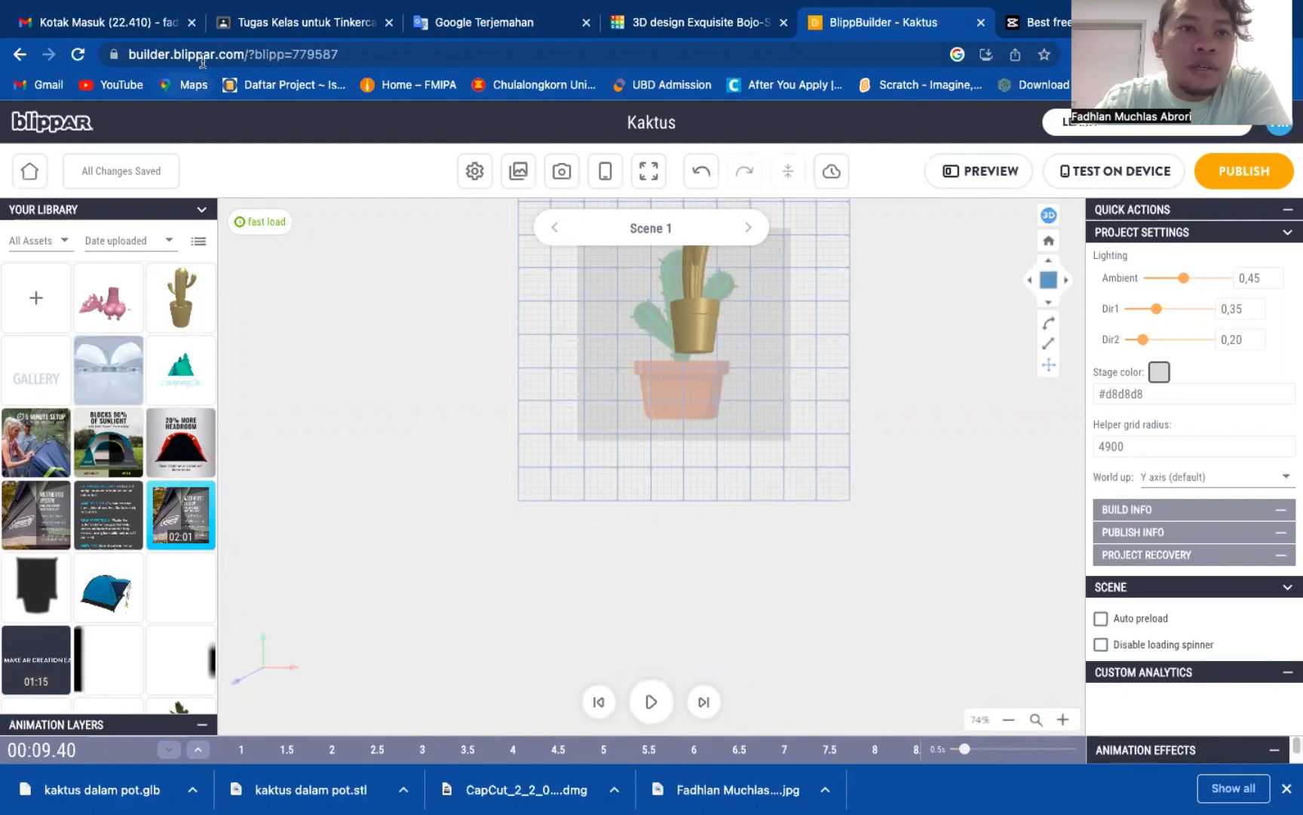
click(159, 55)
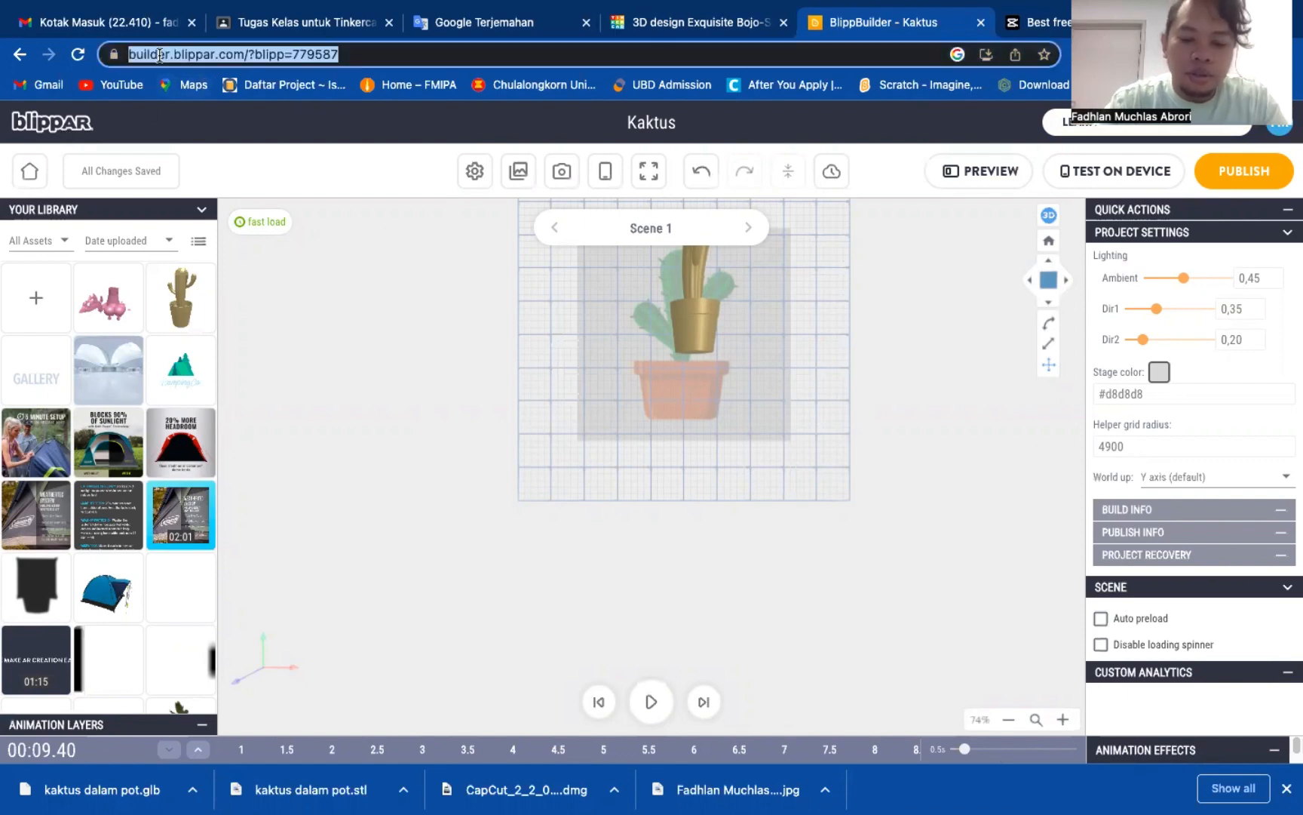
text(blippar)
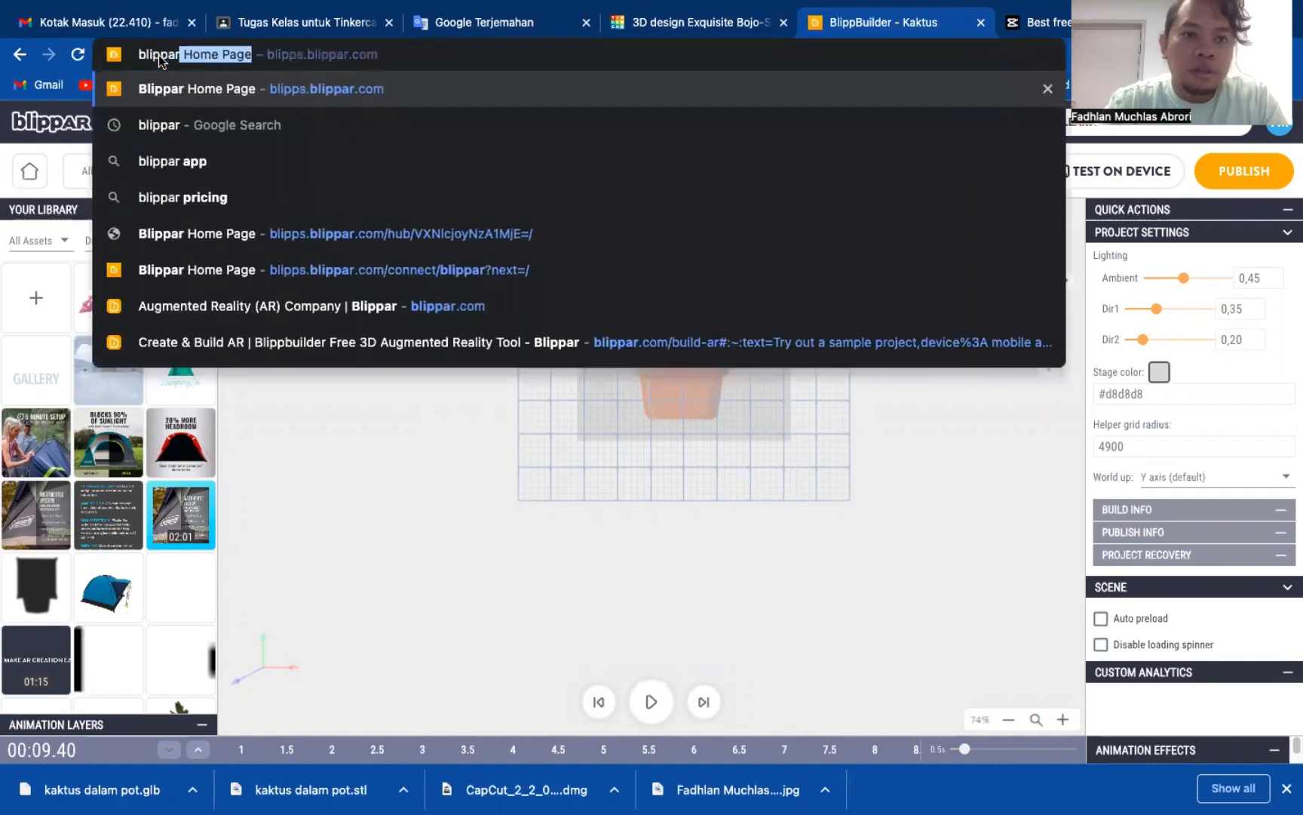
text(c)
key(BackSpace)
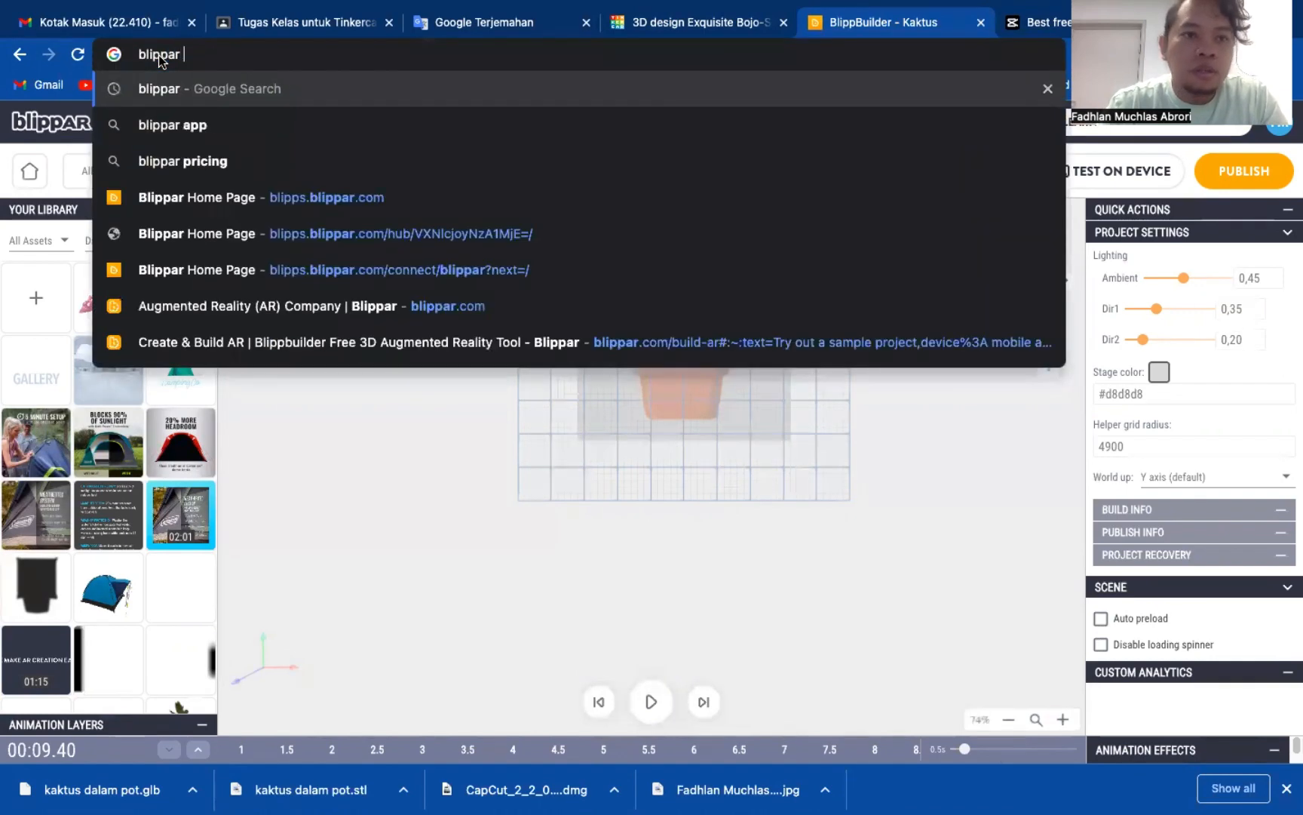
key(Return)
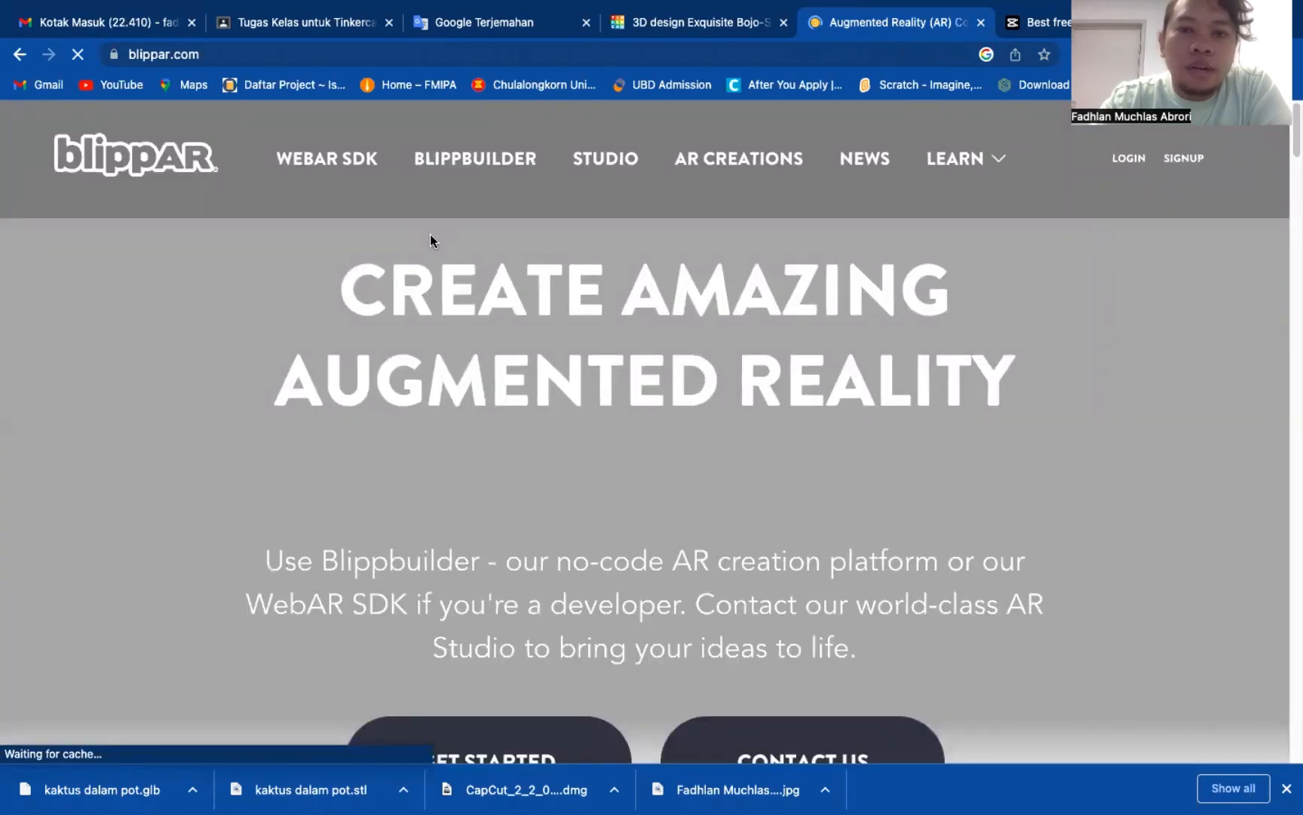
Step: Look over the Blippar homepage, reopen it from the search results and follow its sign-up link to the Blippbuilder project hub
scroll(430, 240, down, 2)
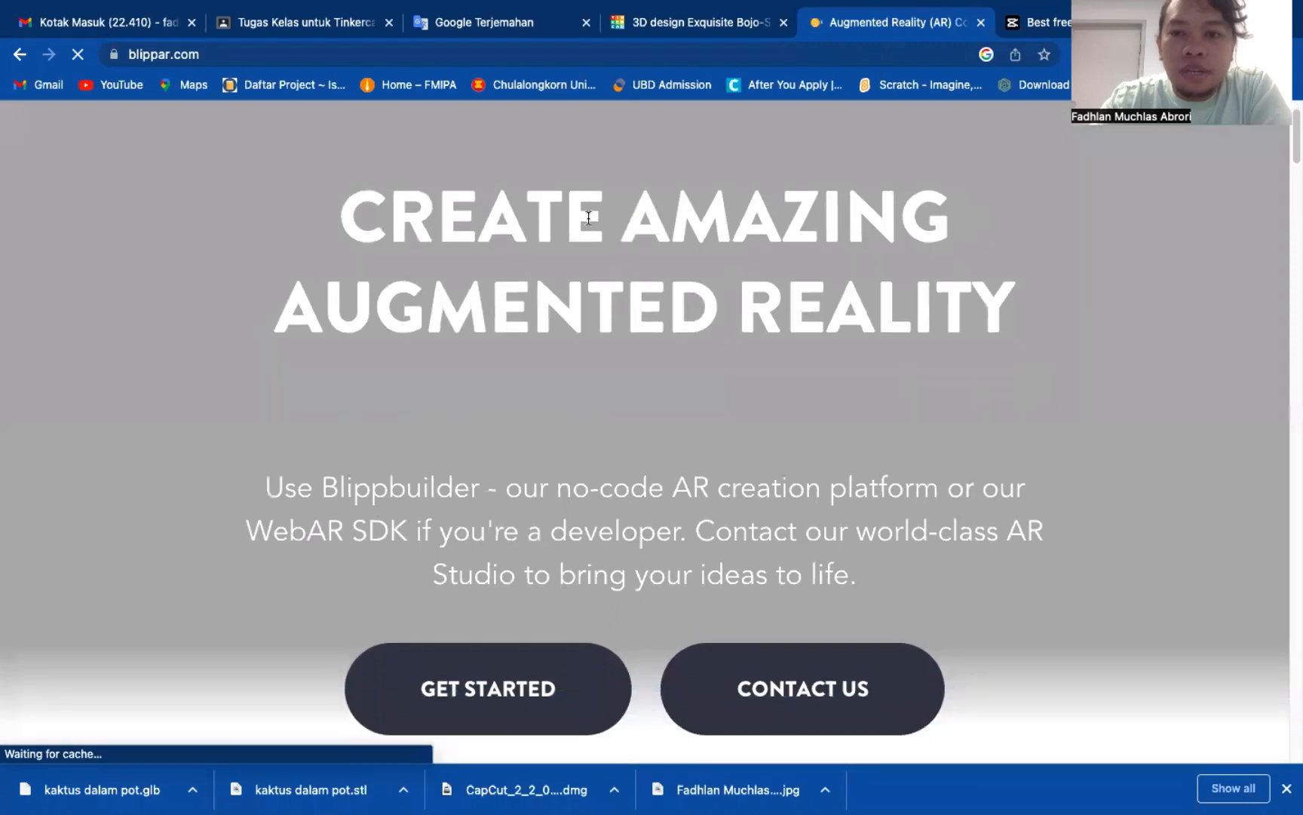
scroll(631, 614, down, 4)
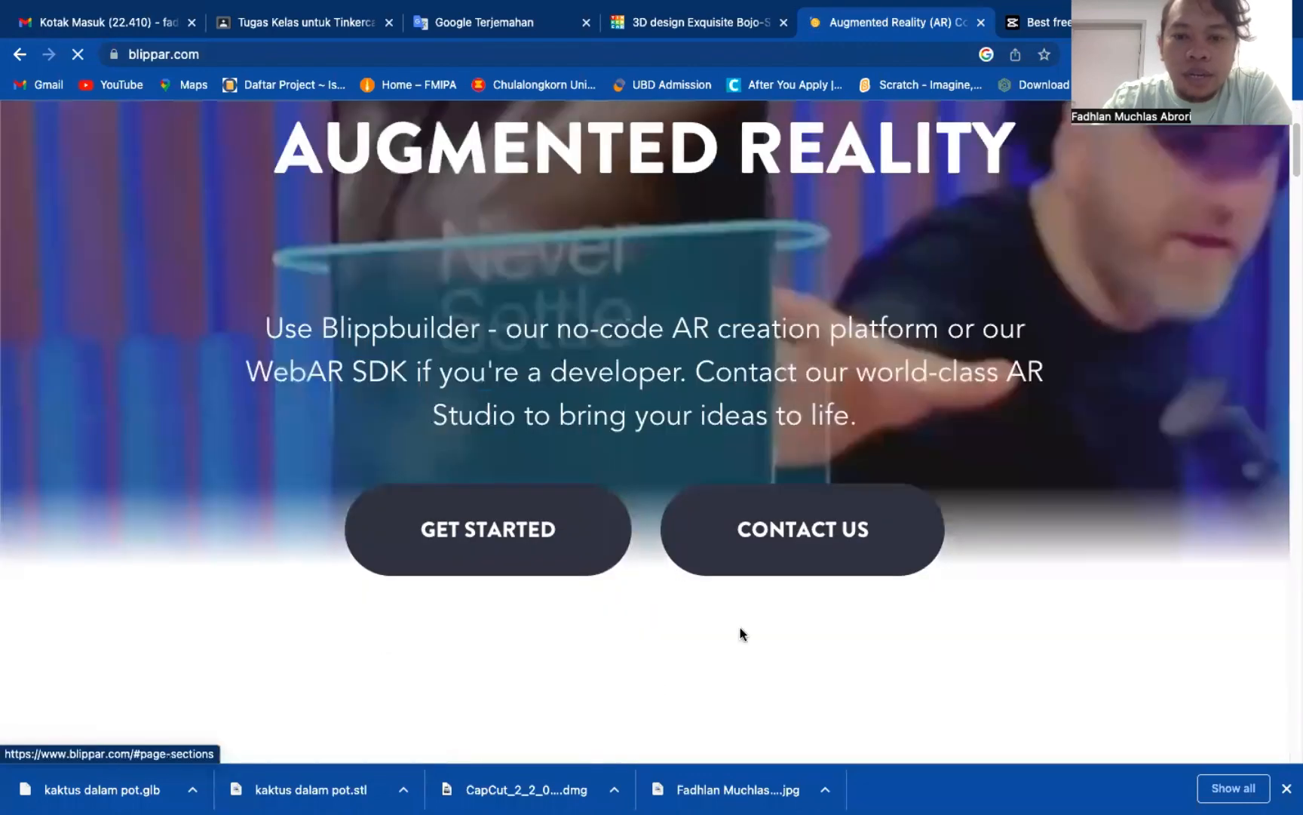
scroll(954, 297, up, 3)
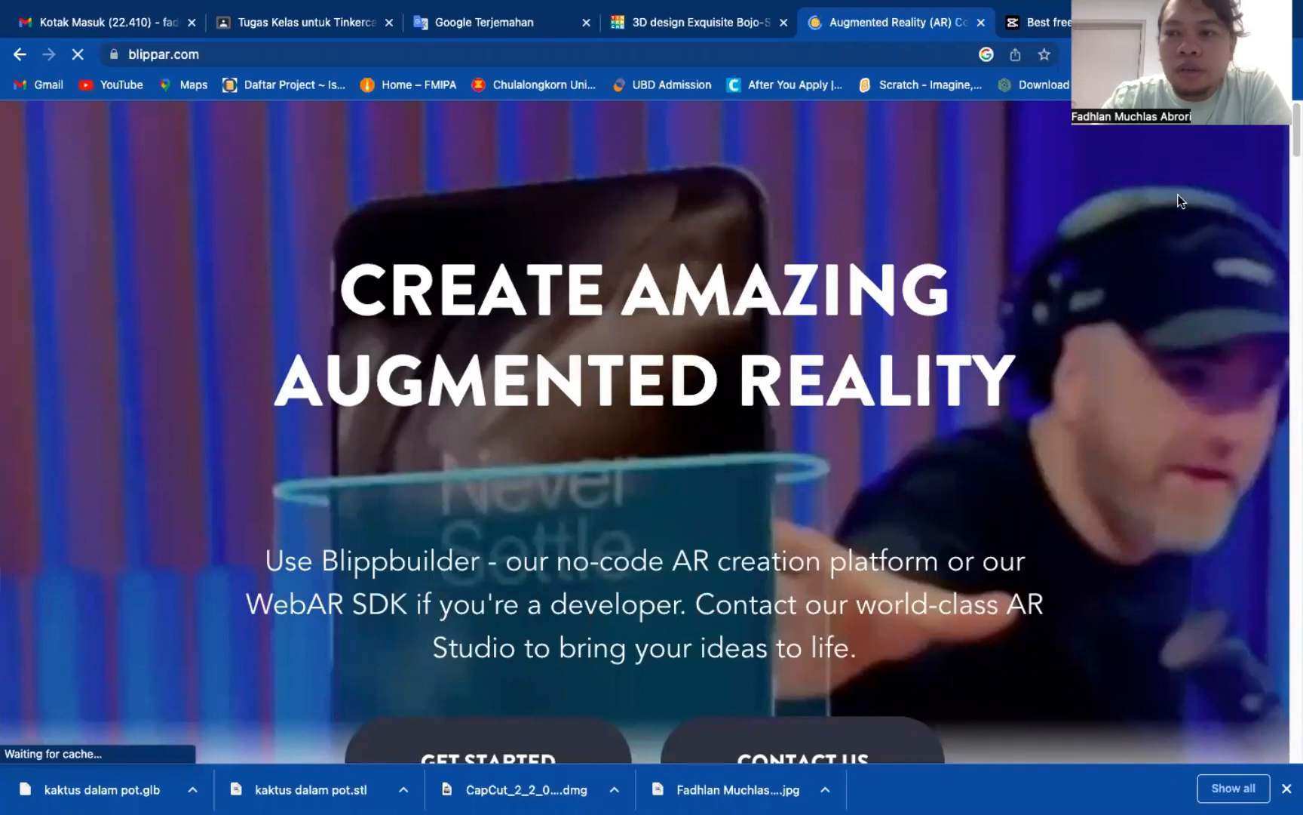
scroll(1079, 474, down, 10)
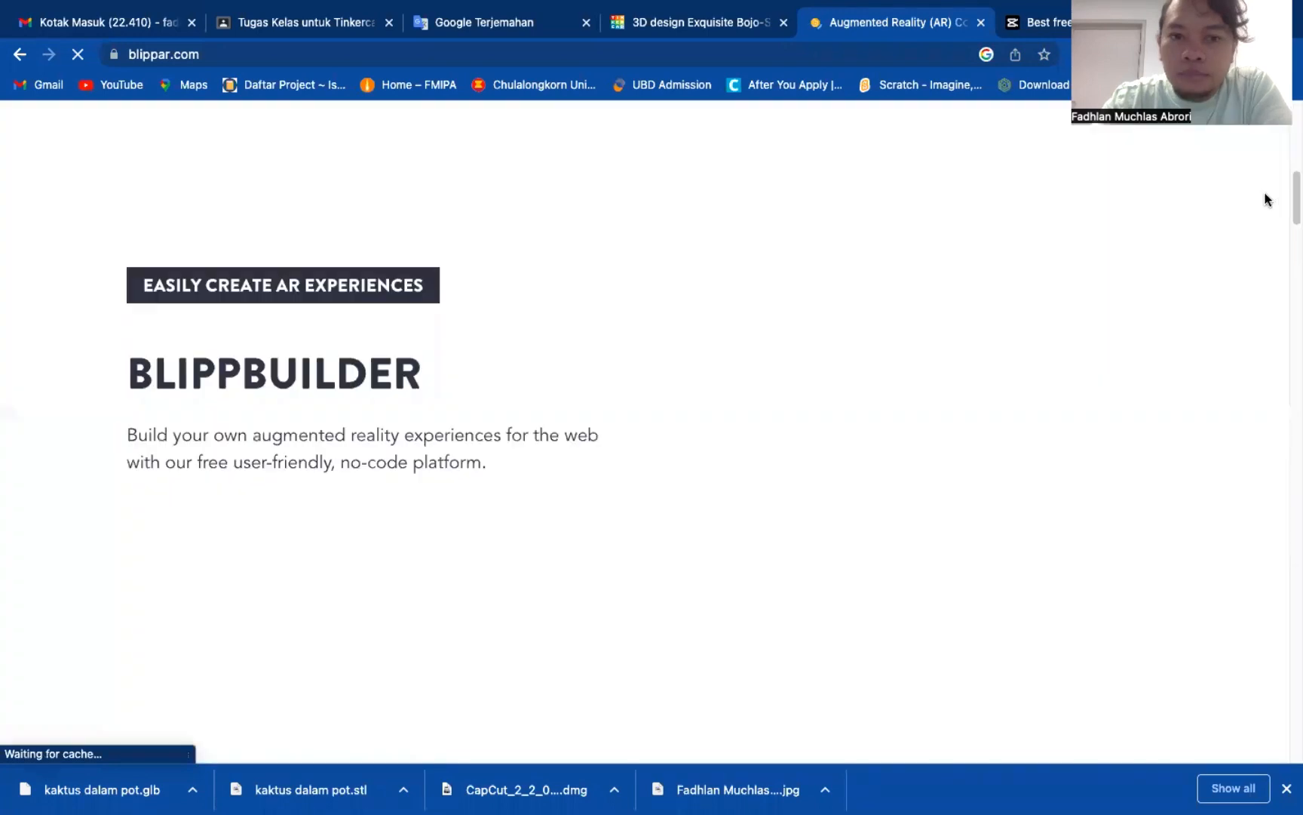
click(19, 57)
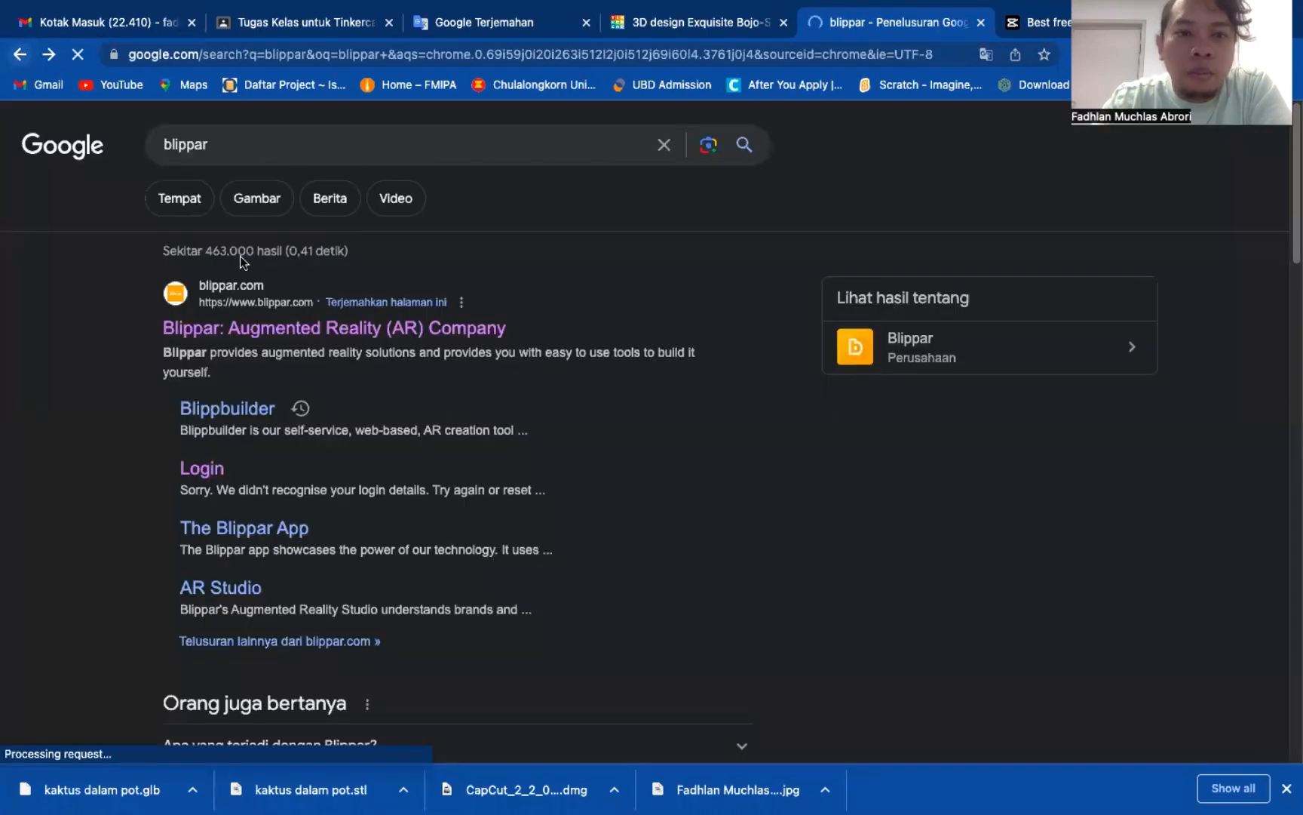
click(261, 341)
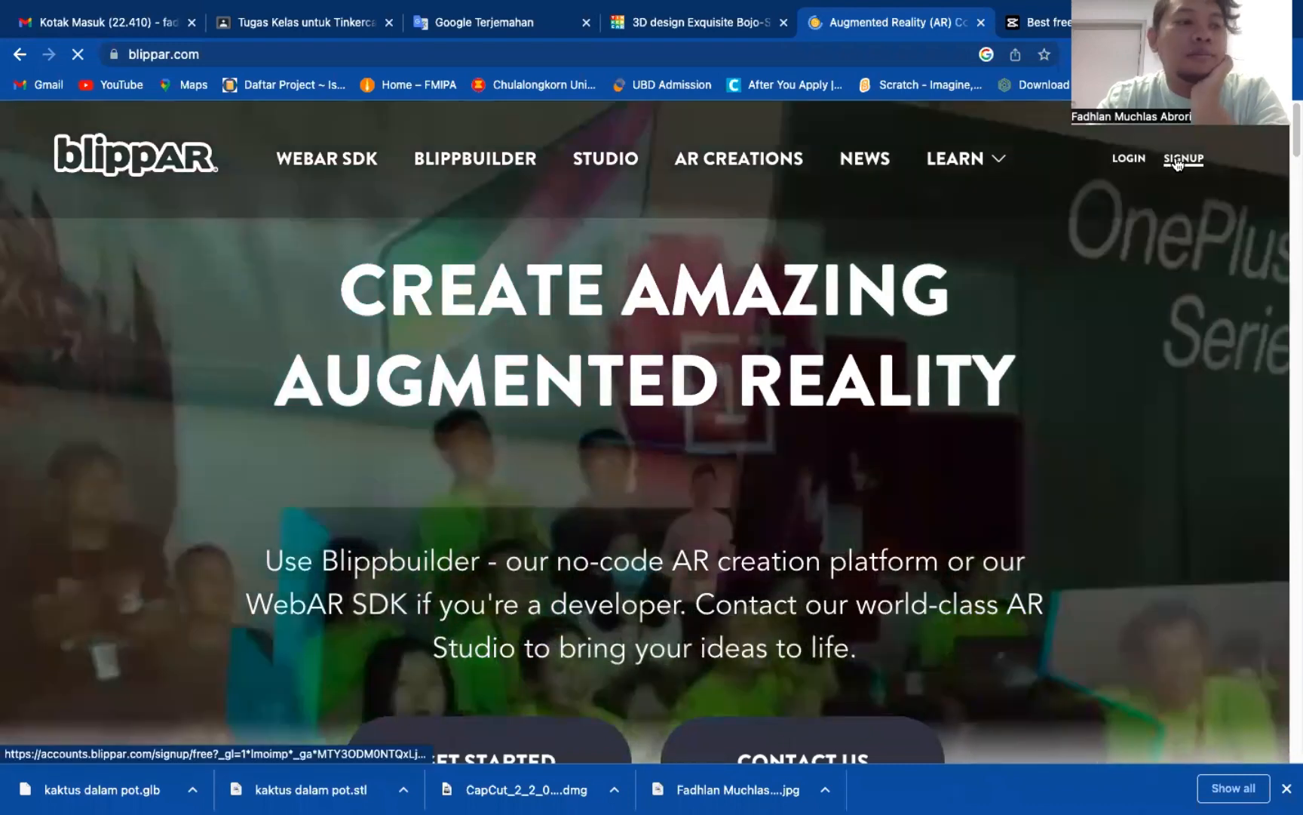
click(1180, 160)
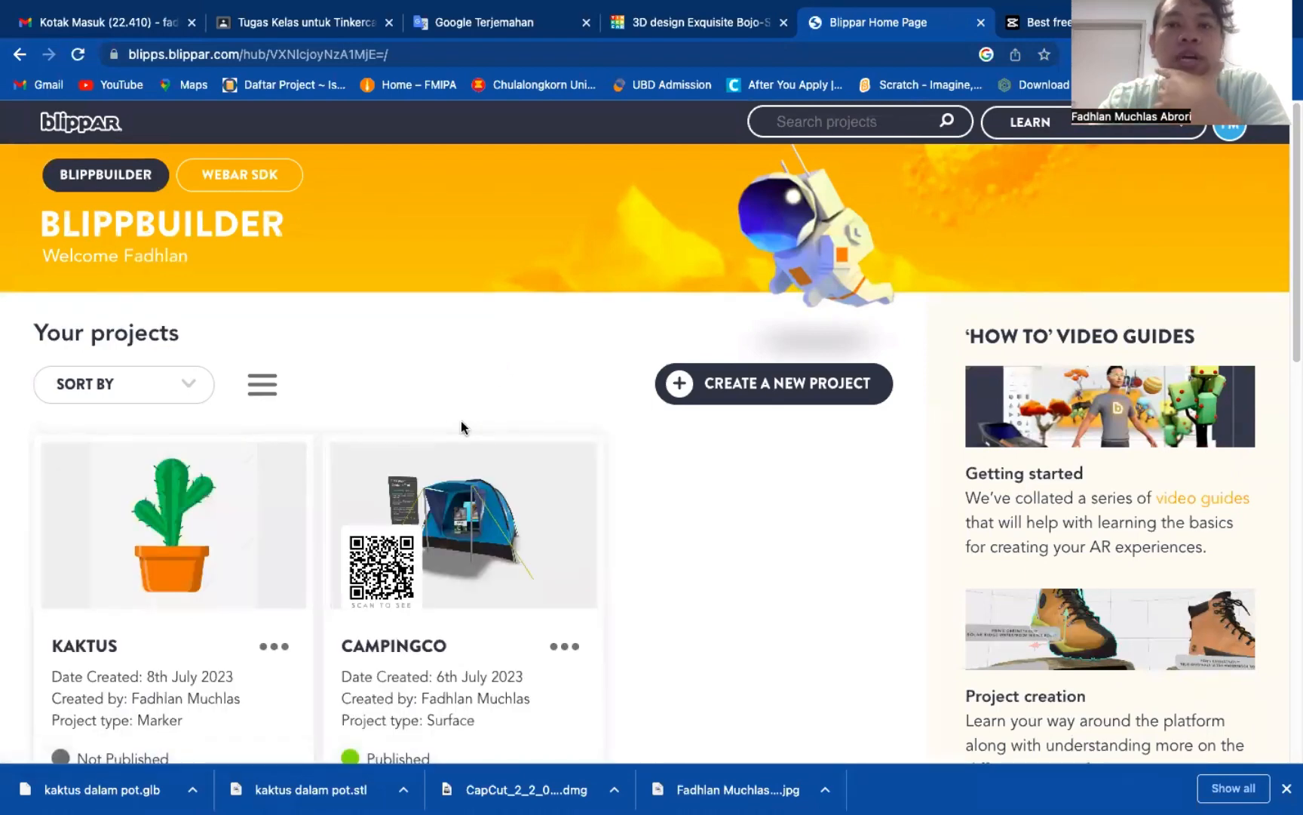
Step: Delete the existing Kaktus project from the Blippbuilder project list
scroll(323, 469, down, 1)
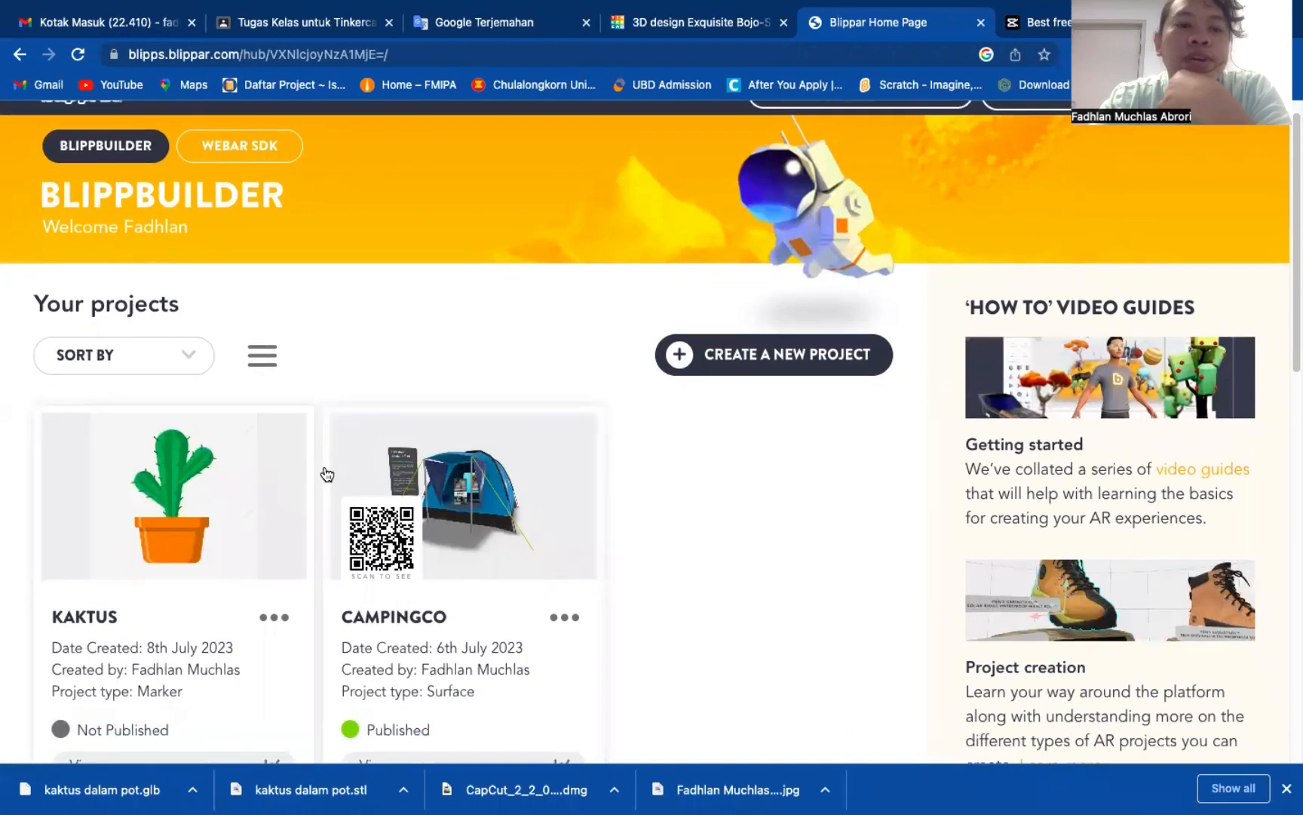
click(276, 585)
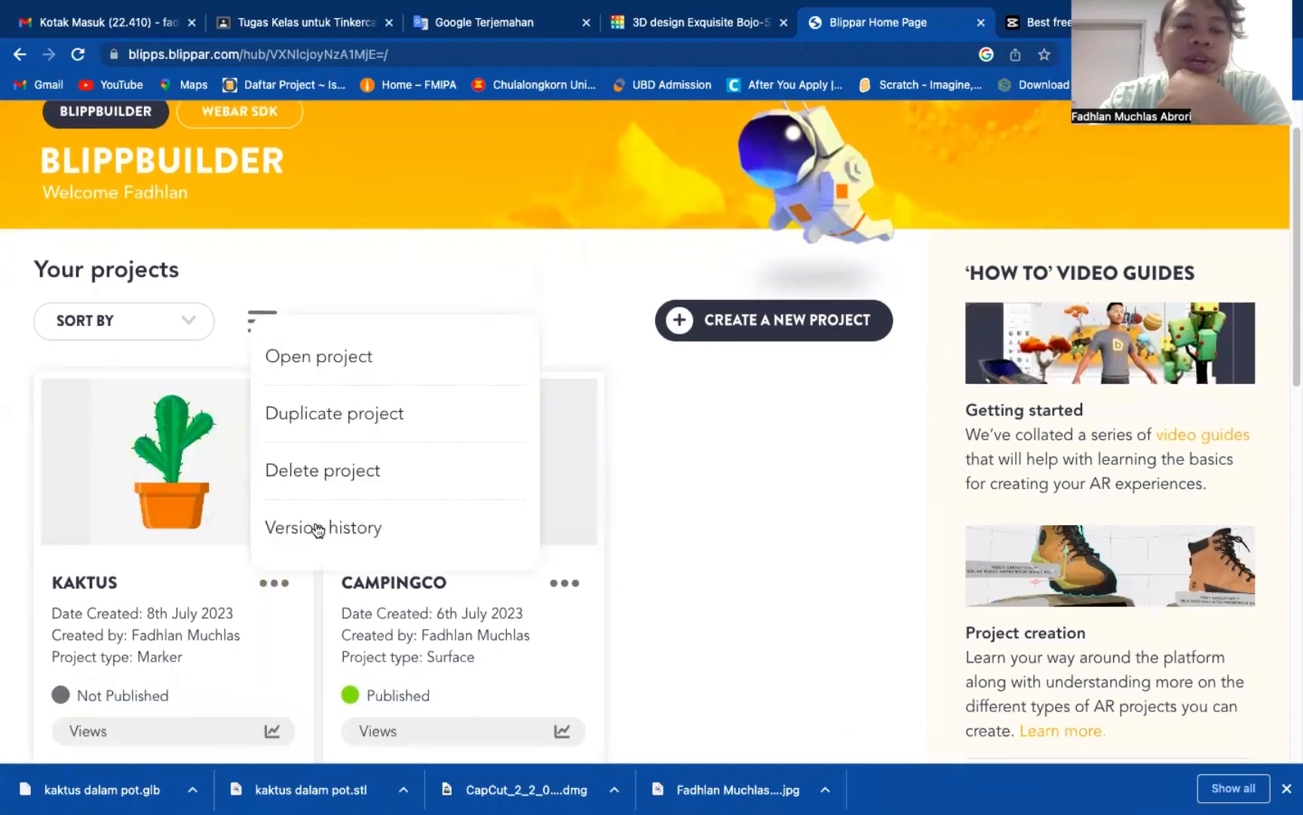
click(340, 487)
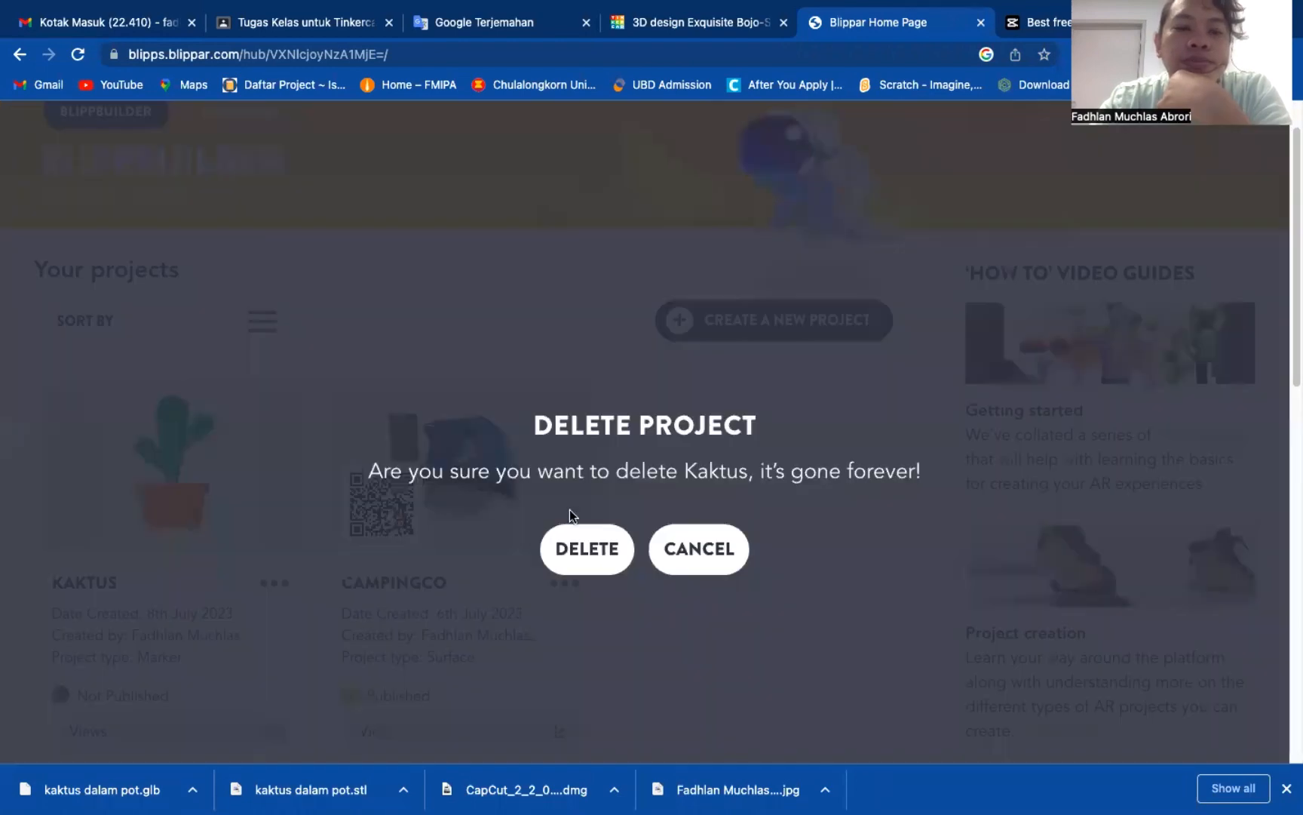
click(613, 554)
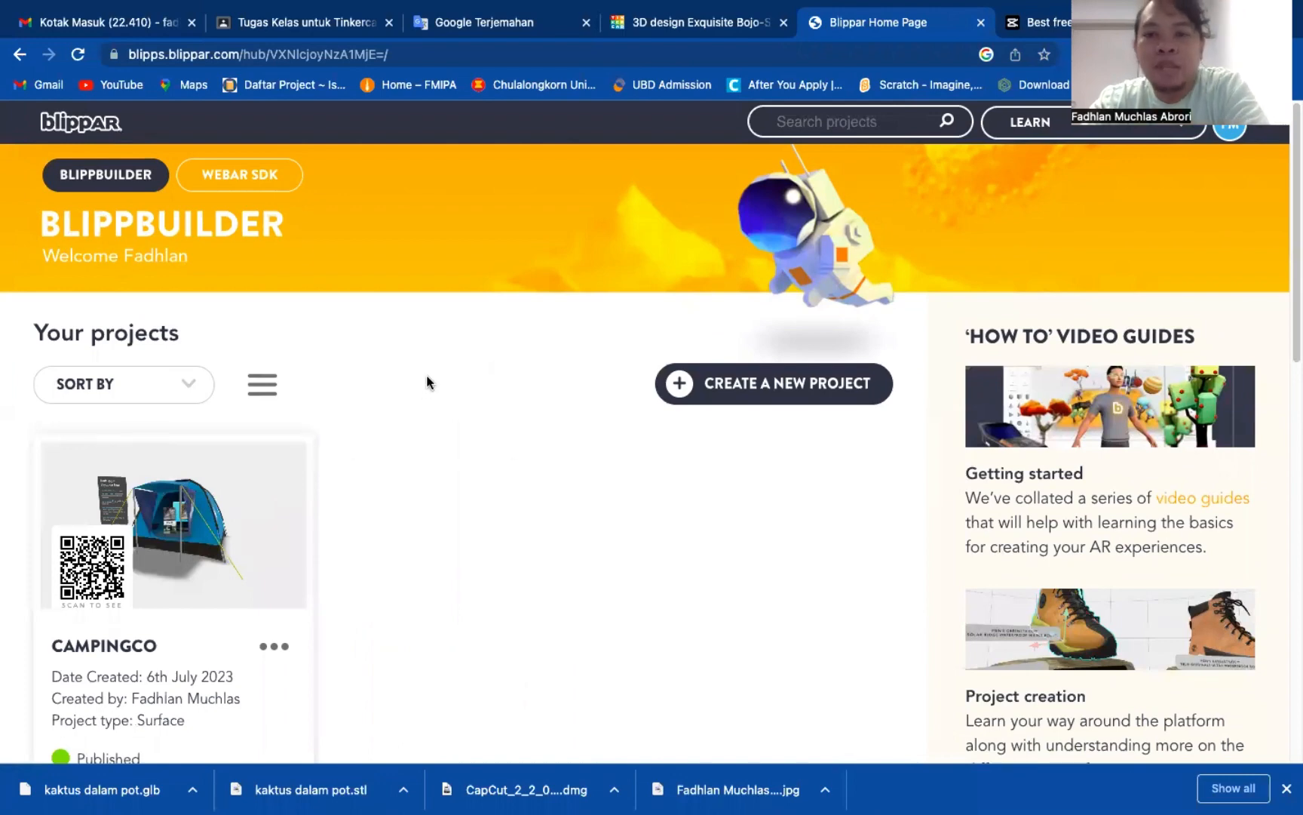
Step: Create a new Blippbuilder project named "kaktus 3d"
click(805, 402)
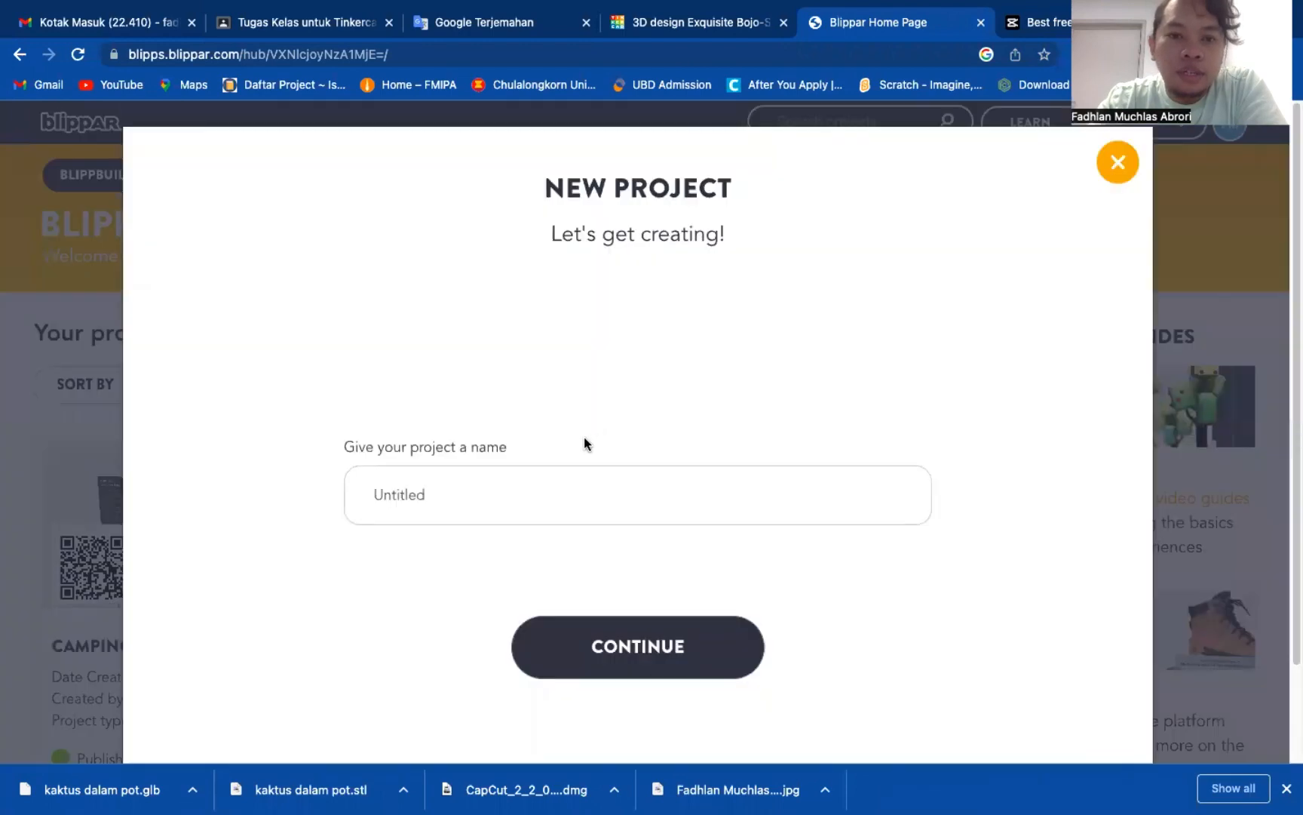
click(494, 514)
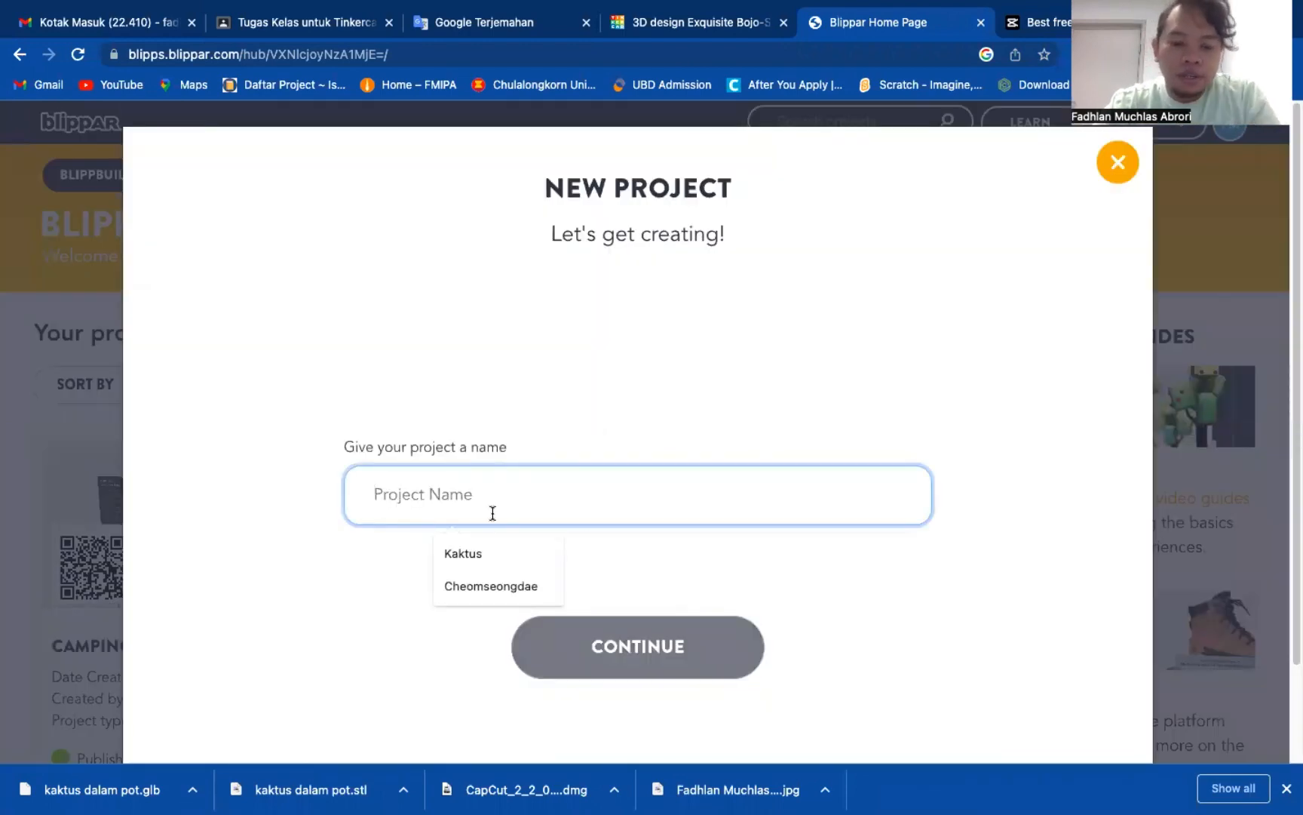
text(kak)
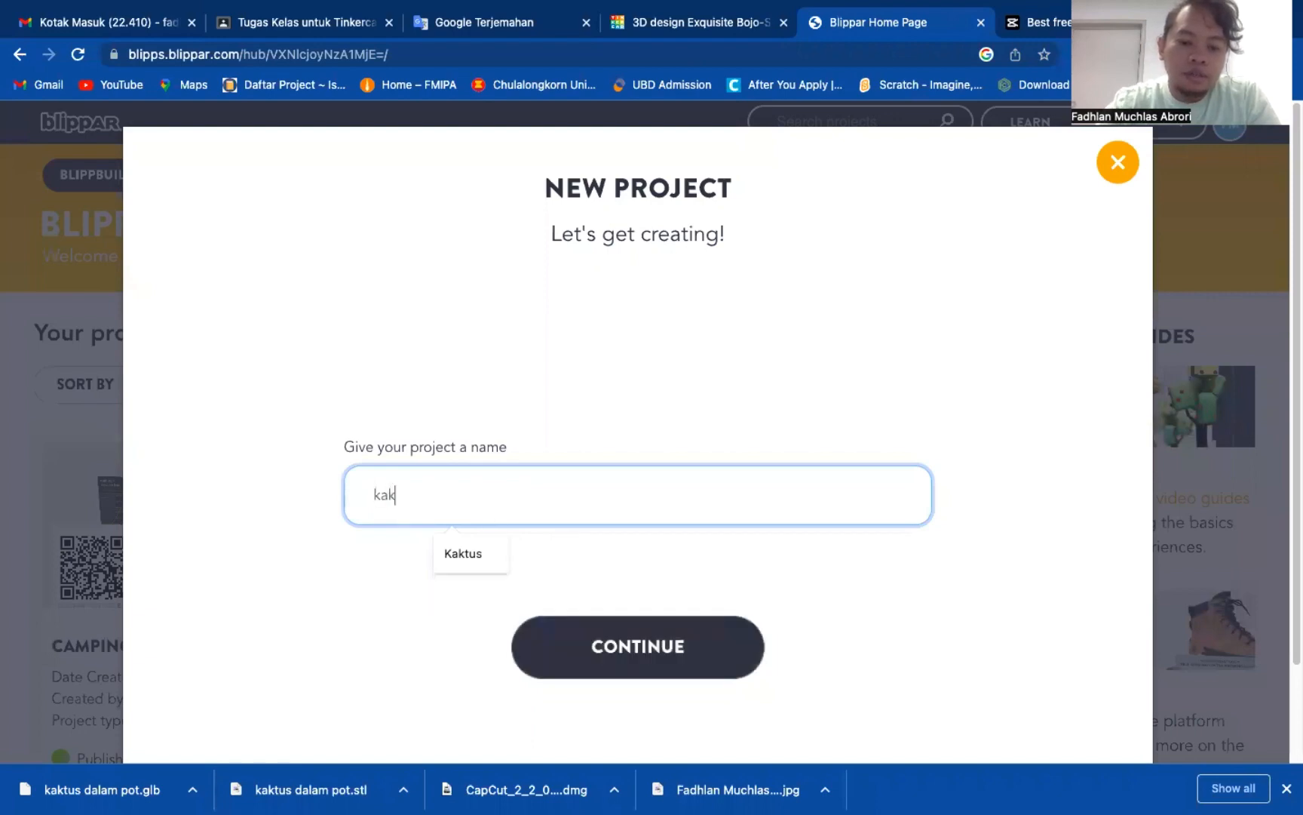
text(tus 3d)
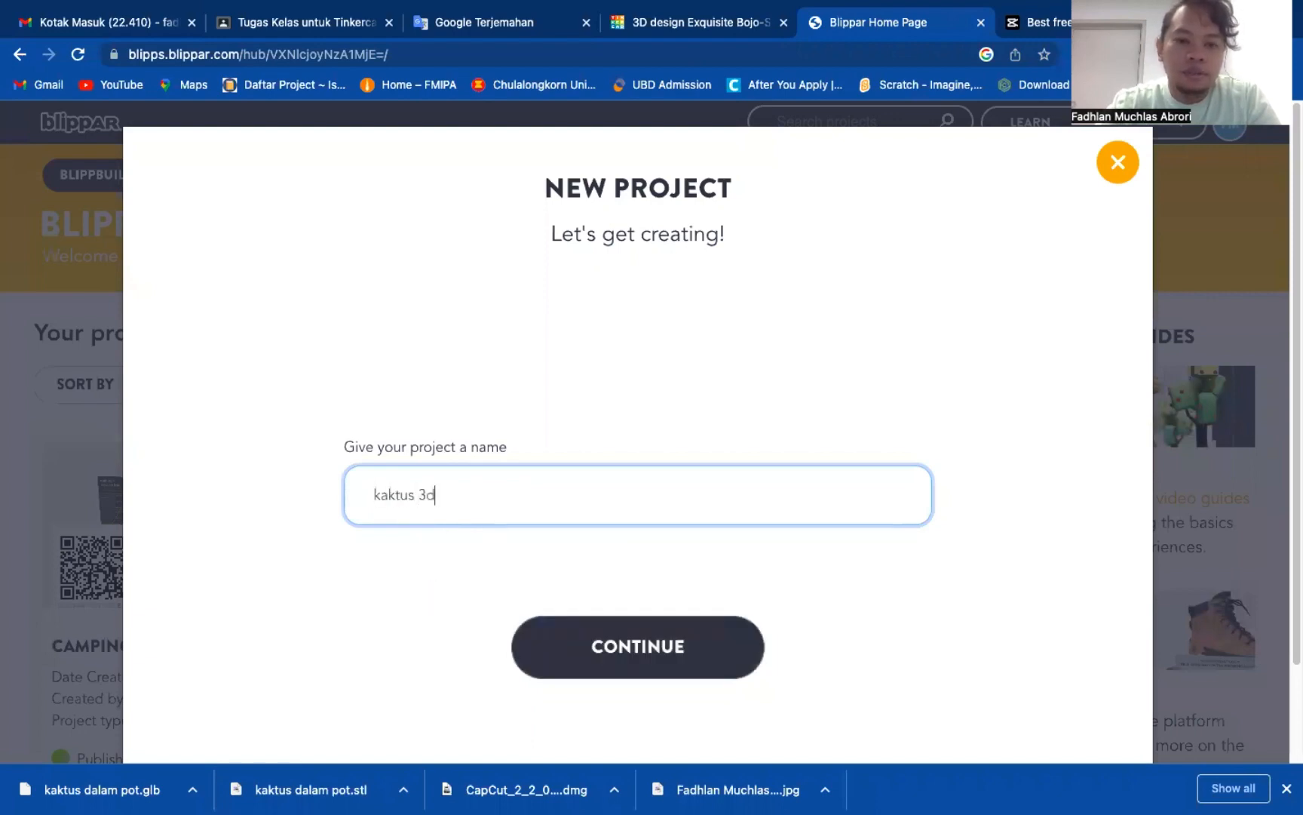
click(575, 623)
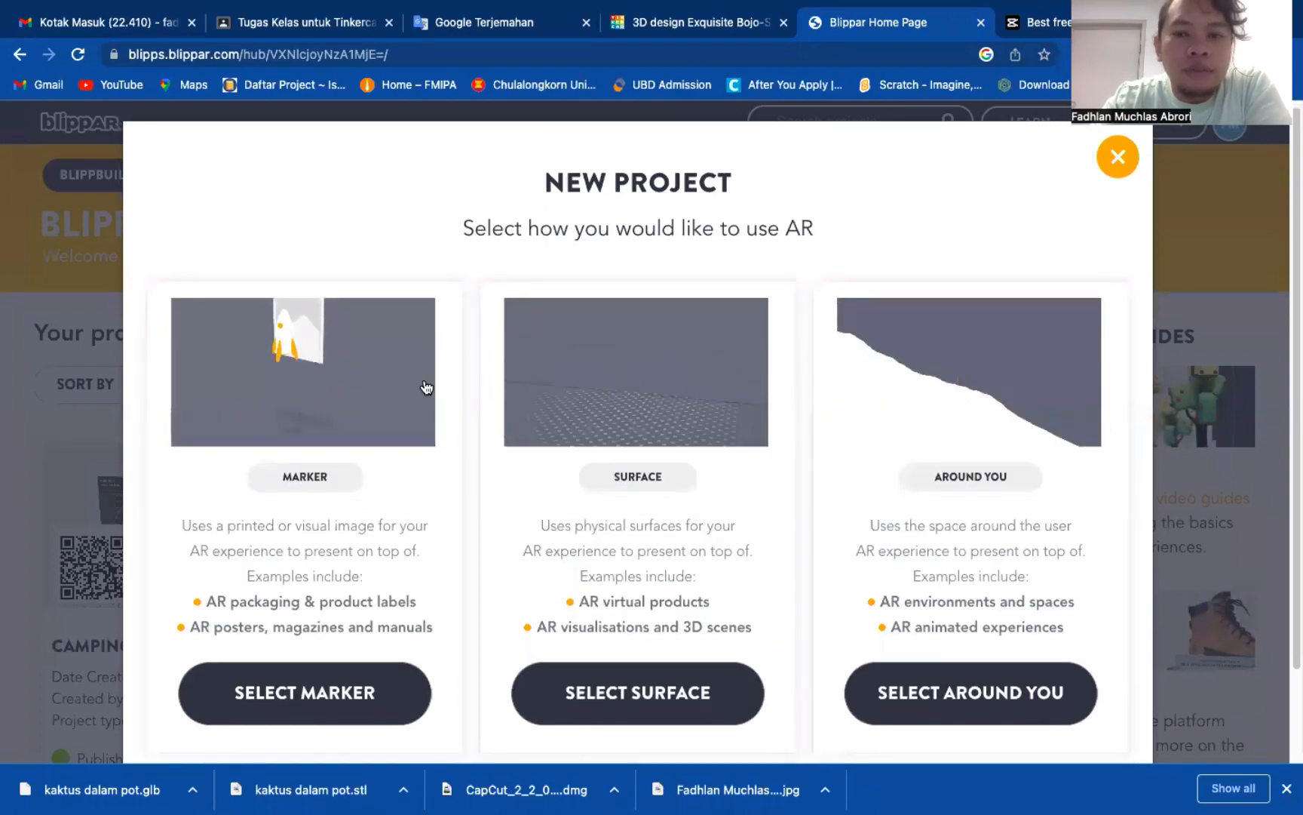
Step: Make it a Marker project with pngtree-cactus-pot-tree-vector-in-flat-style-png-image_3410095.jpeg uploaded as its marker image
scroll(270, 503, down, 1)
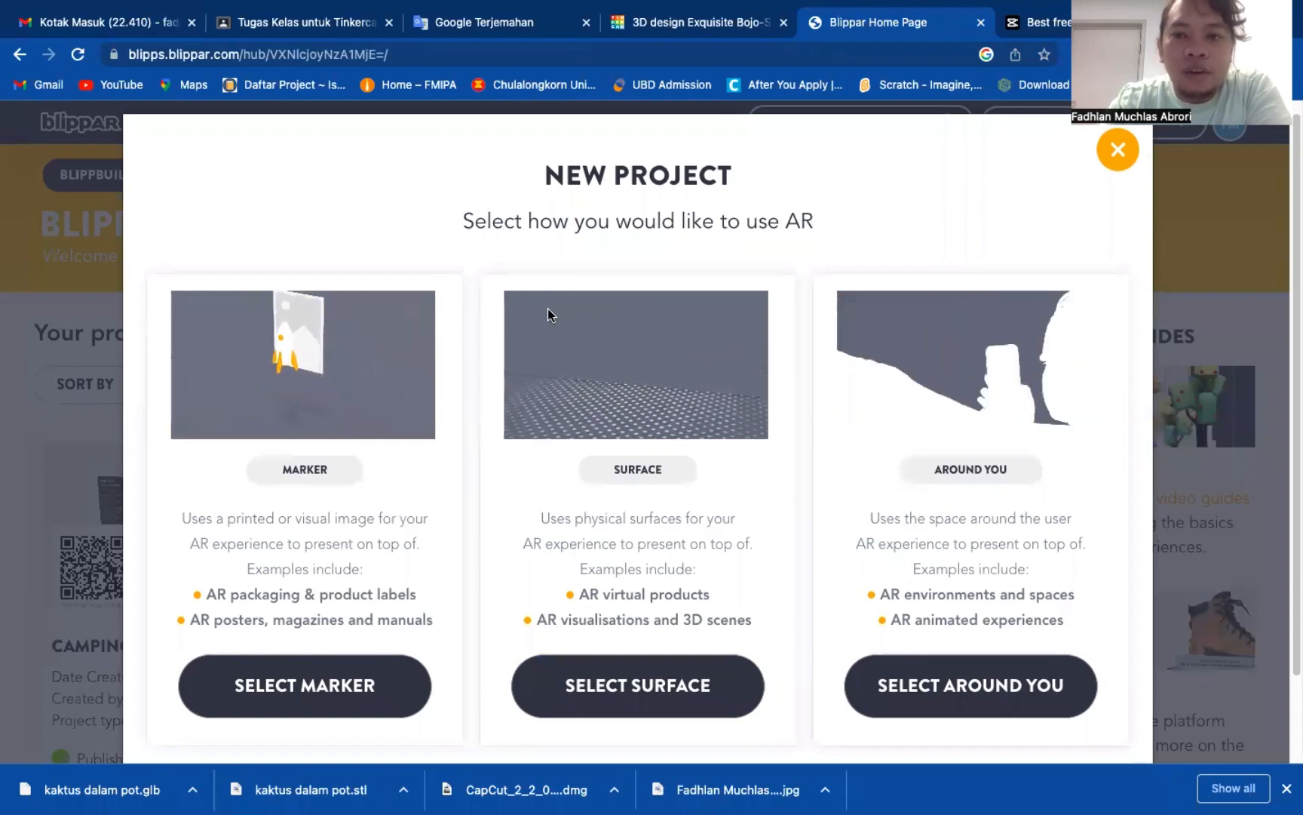
click(296, 703)
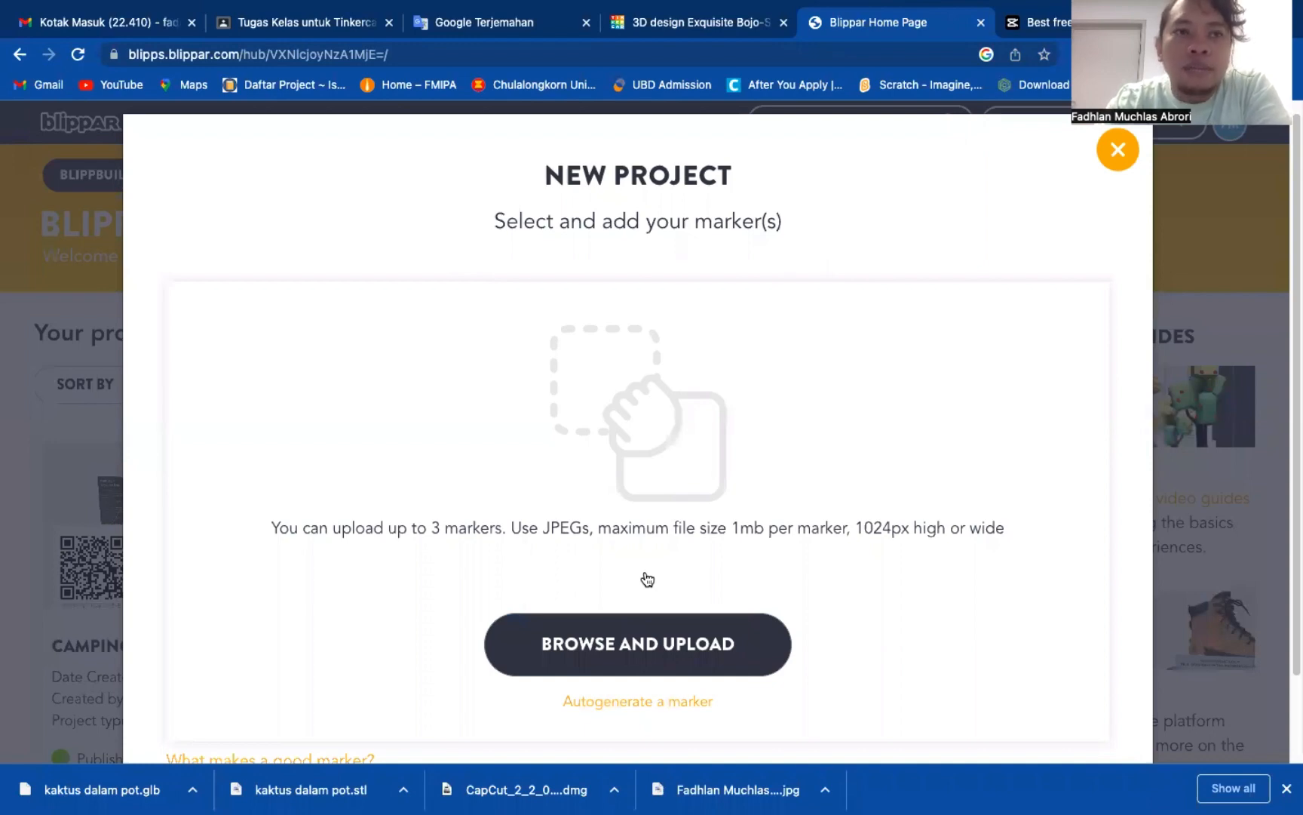
click(645, 628)
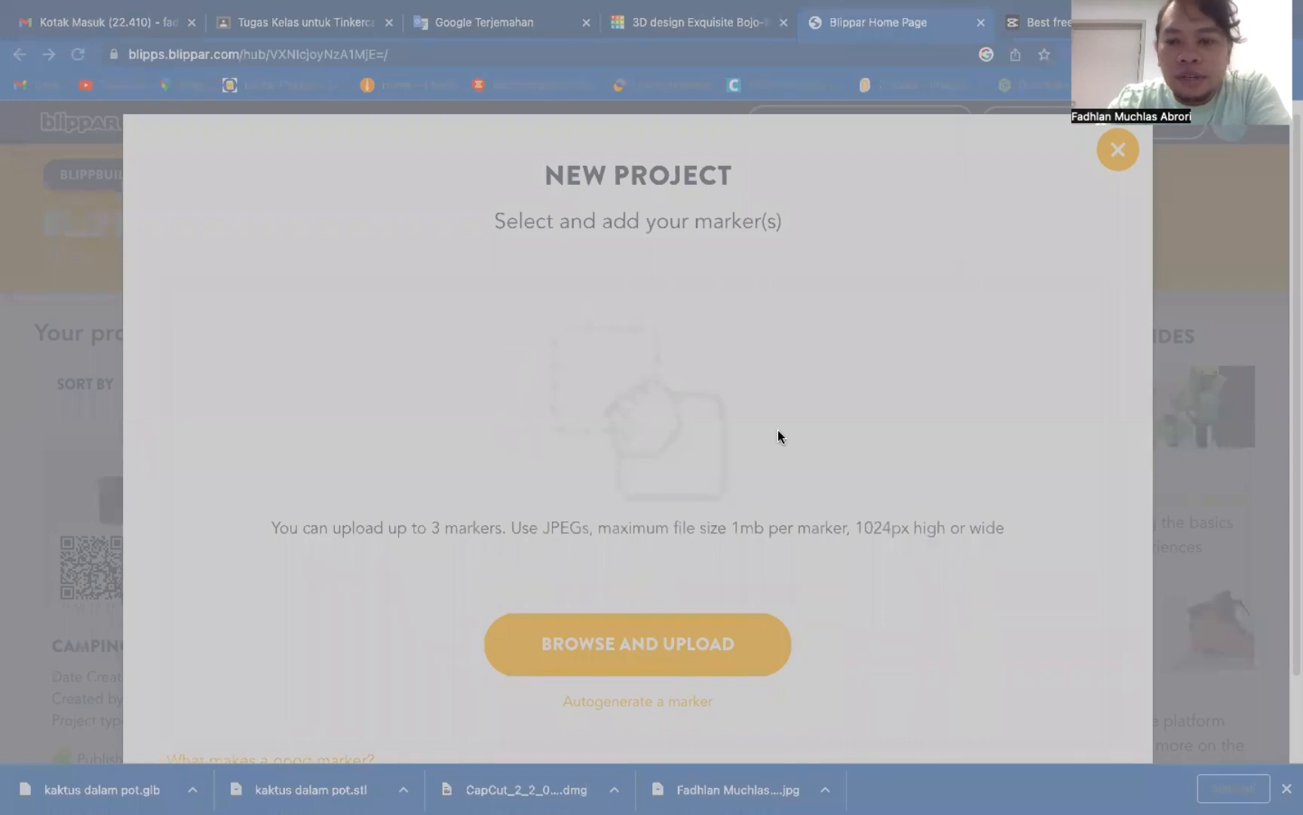
click(957, 581)
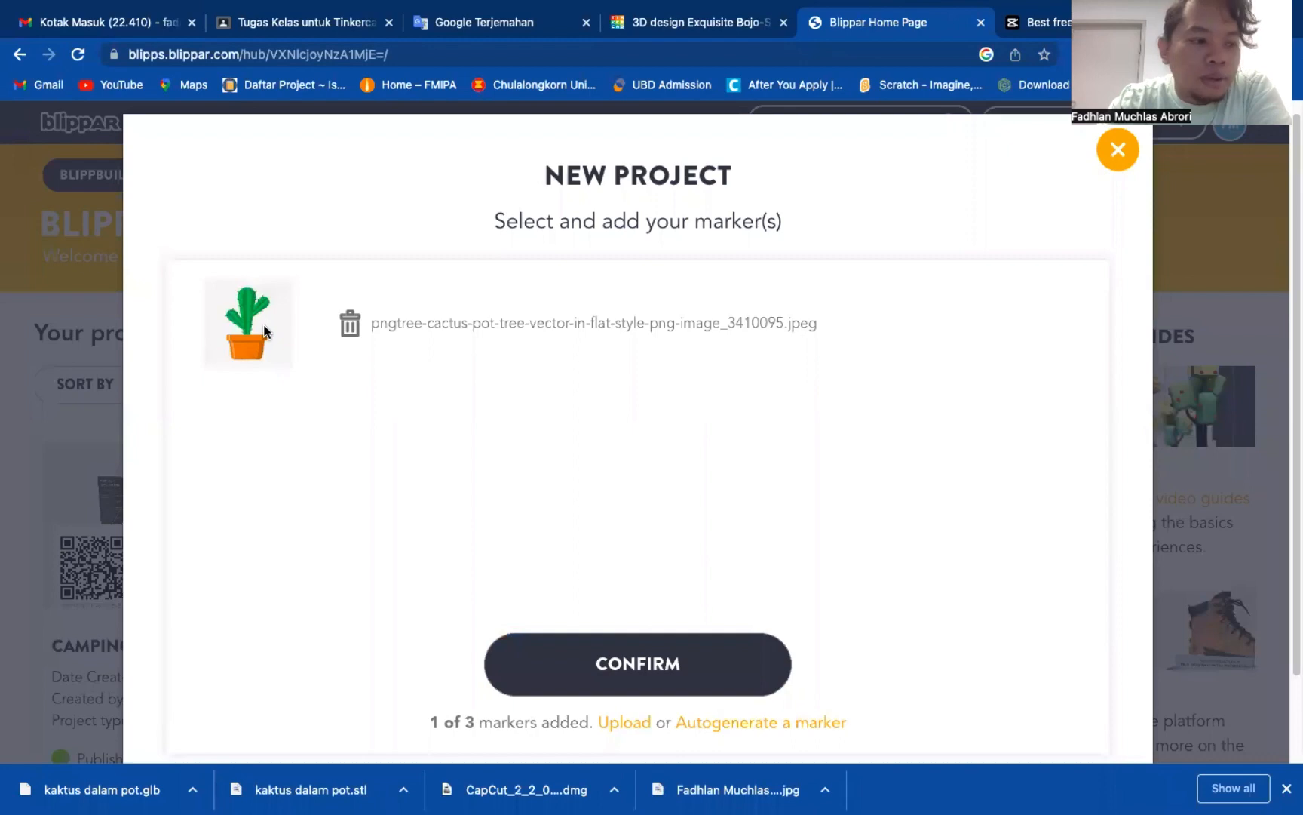
click(605, 664)
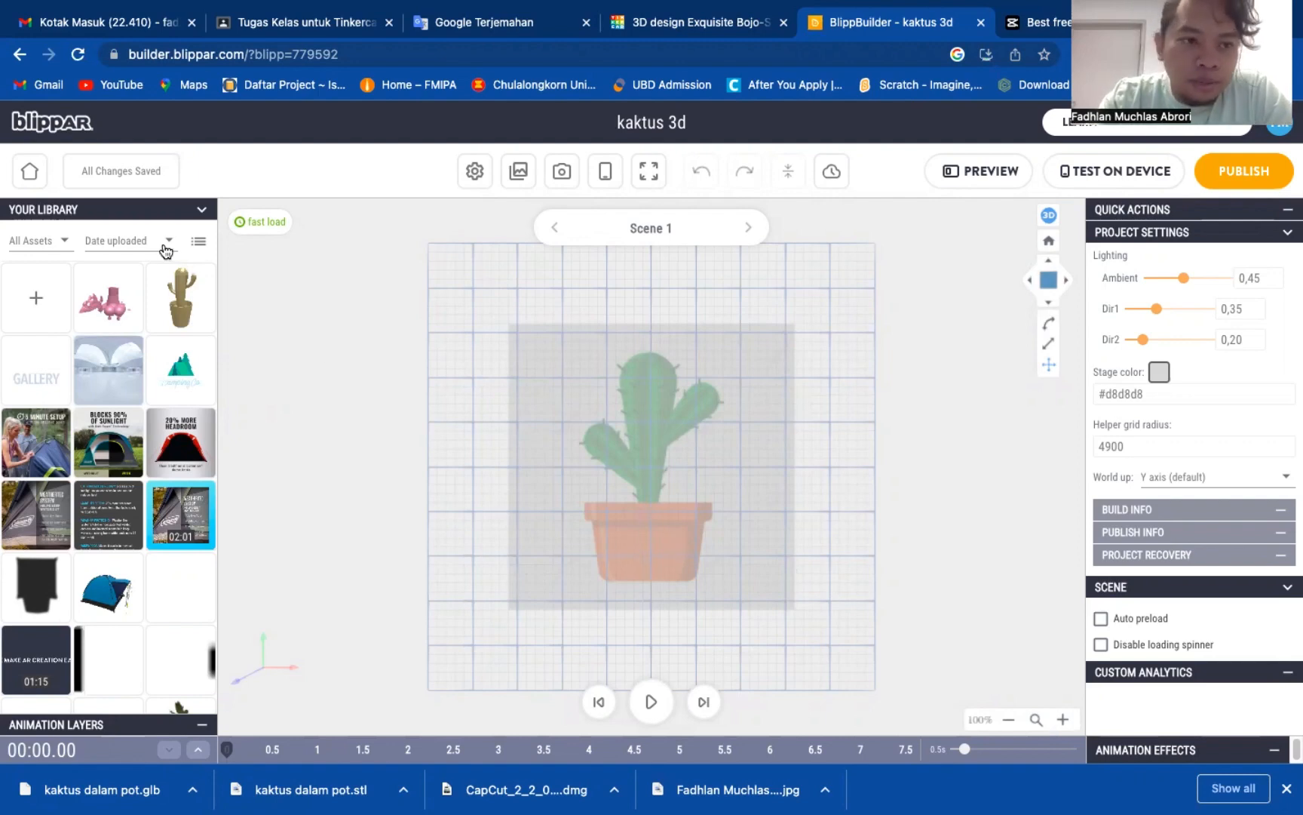
Step: Upload "kaktus dalam pot.glb" to the asset library and place the model on the marker at about X -54.62, Y 64.74
click(37, 296)
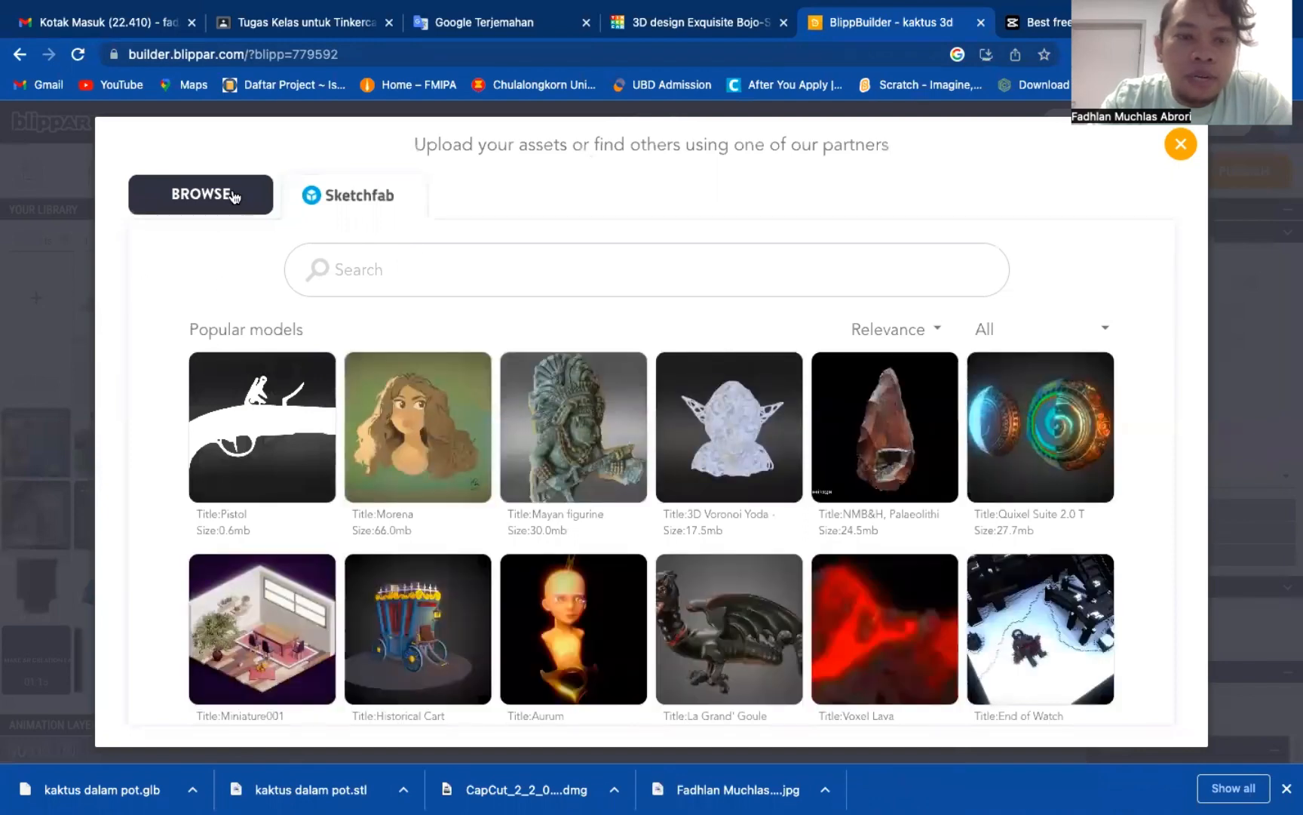
click(169, 205)
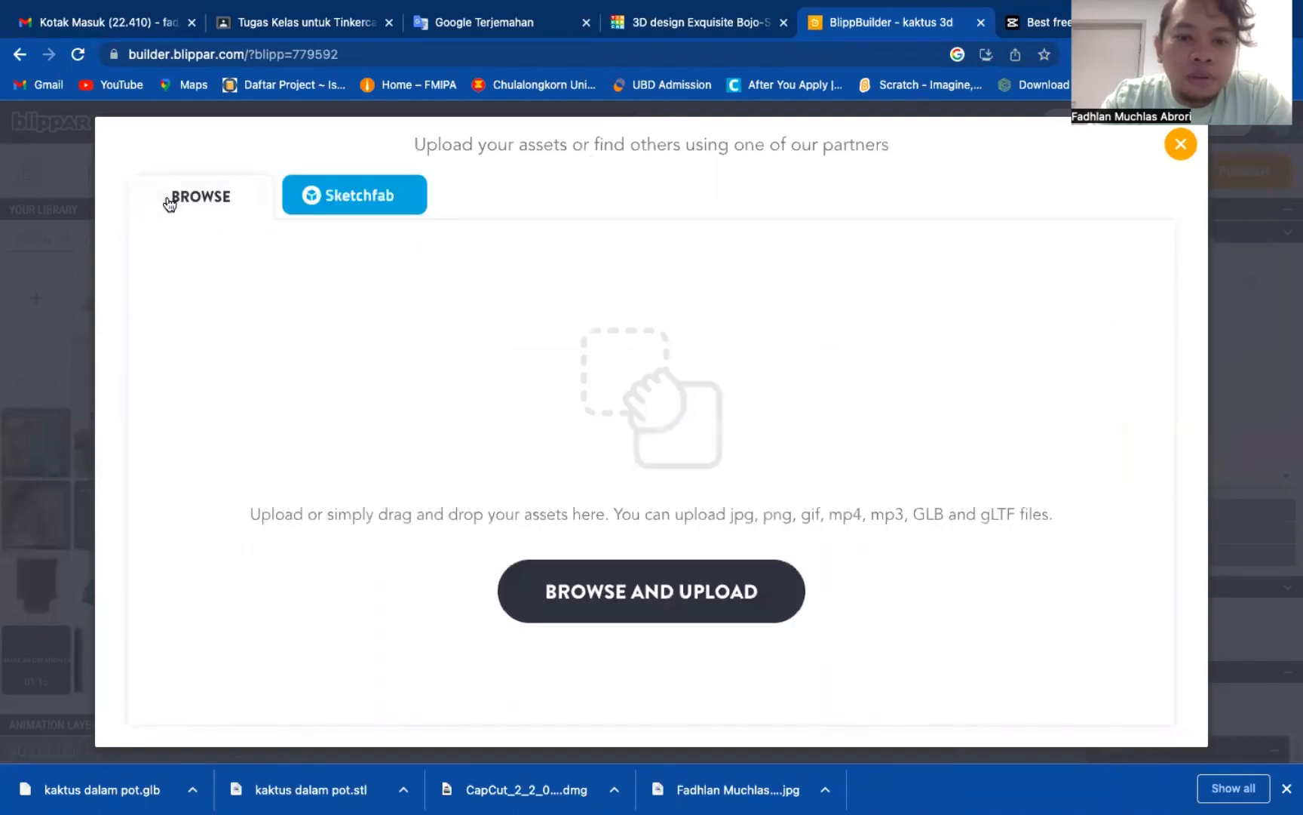
click(574, 596)
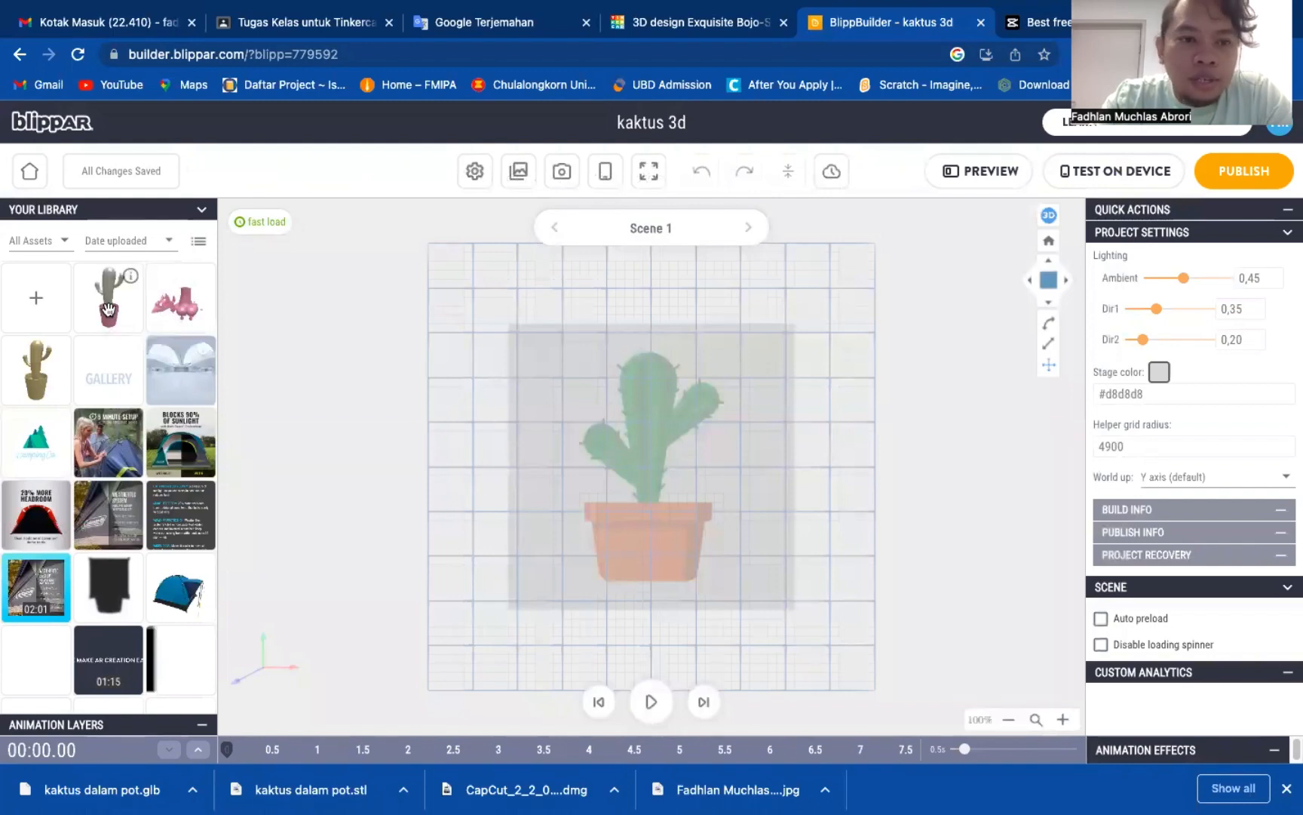
drag(108, 309, 628, 451)
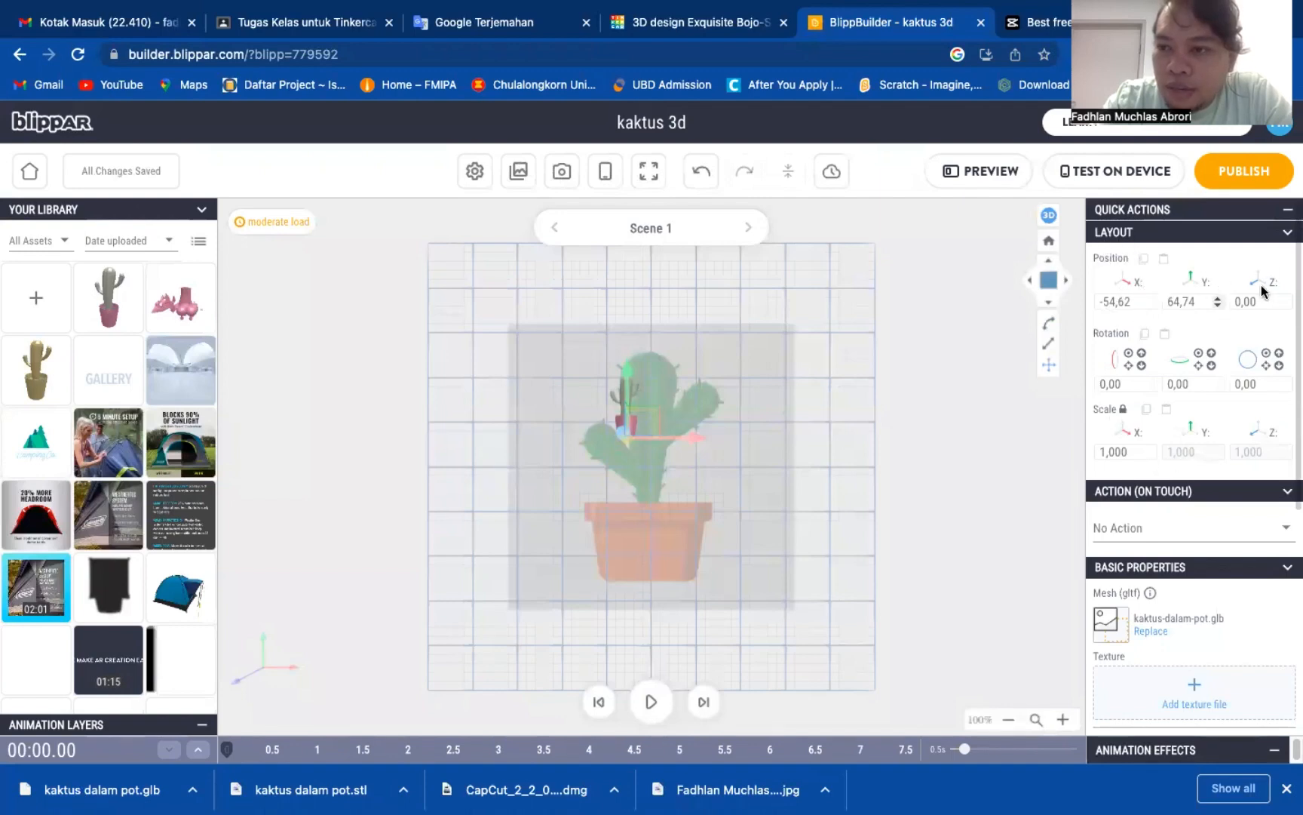
Step: Reposition the potted cactus model over the marker's cactus drawing, at about X 2.47, Y -52.92, Z 665.11
click(1150, 298)
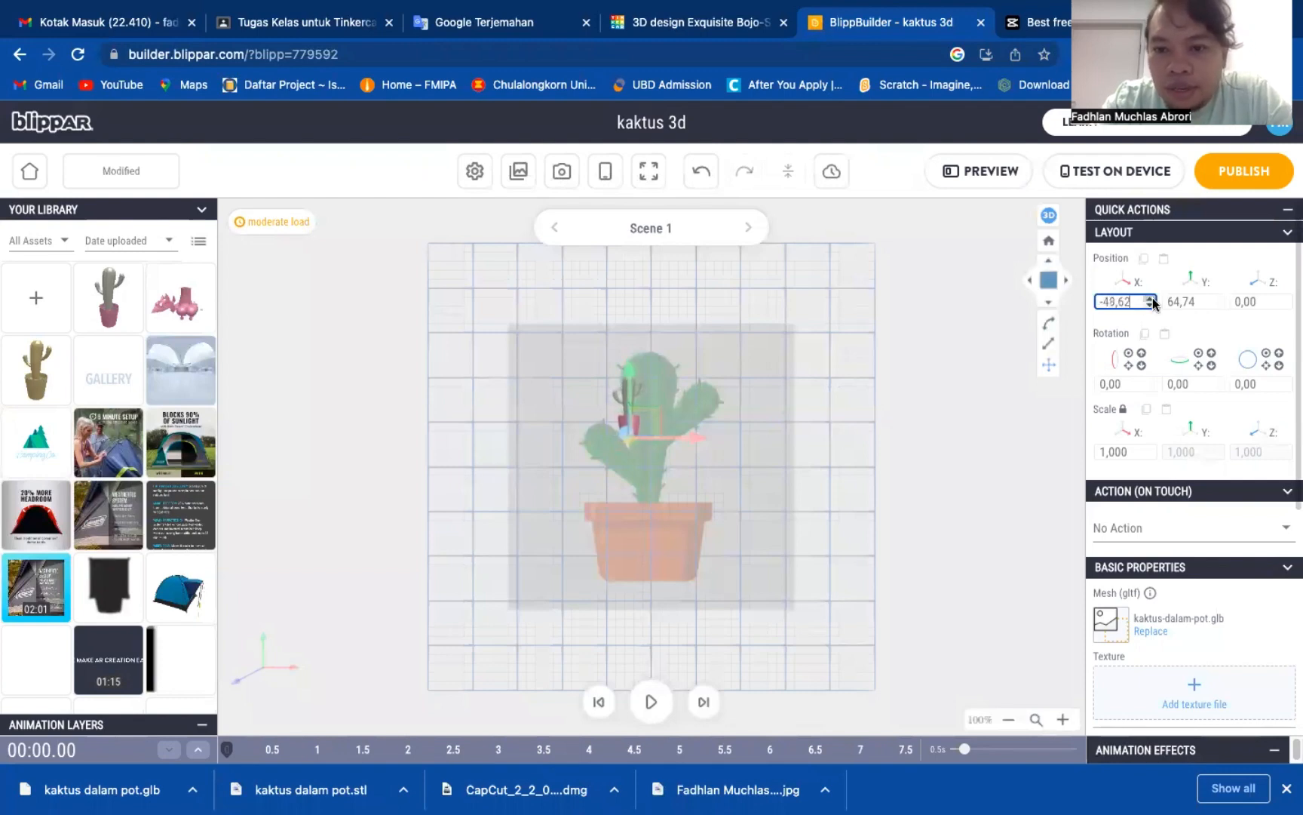
click(1150, 298)
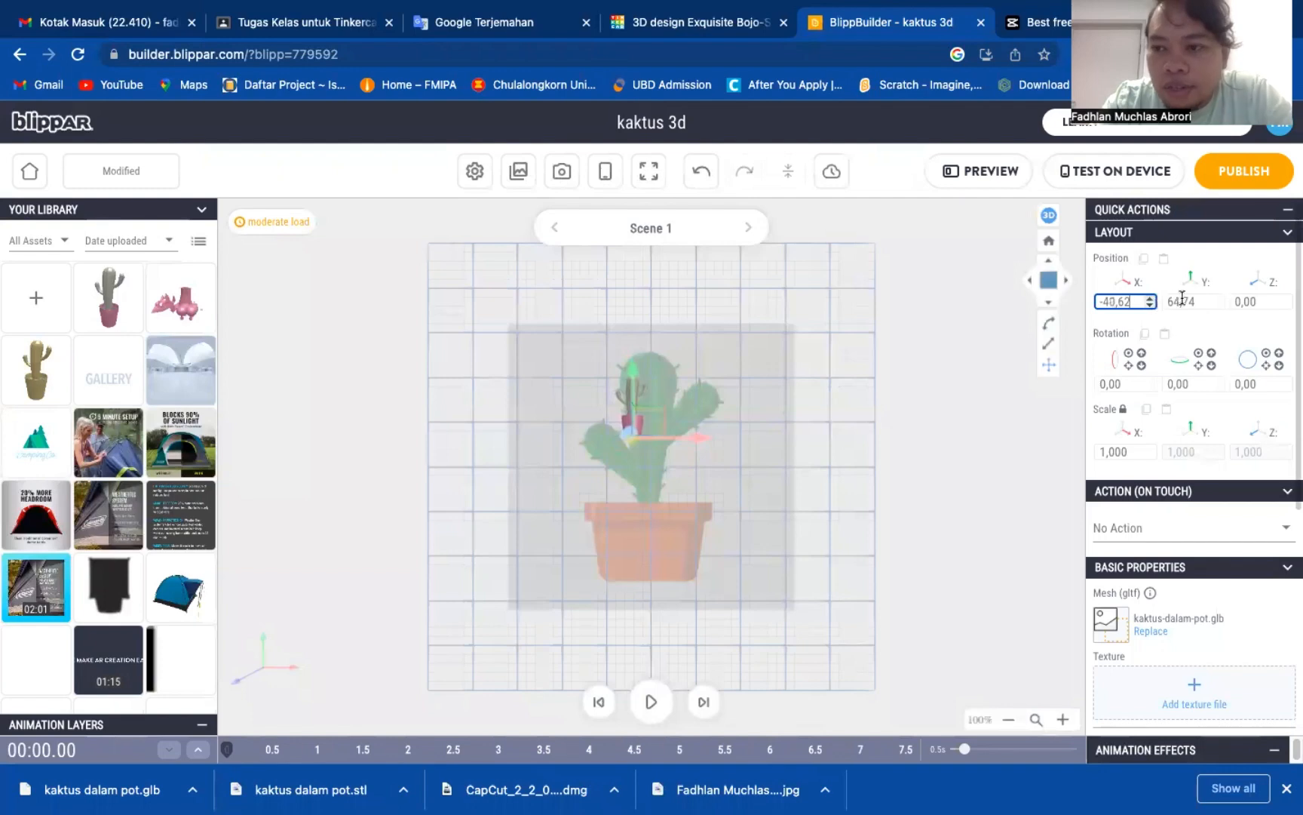
click(1216, 299)
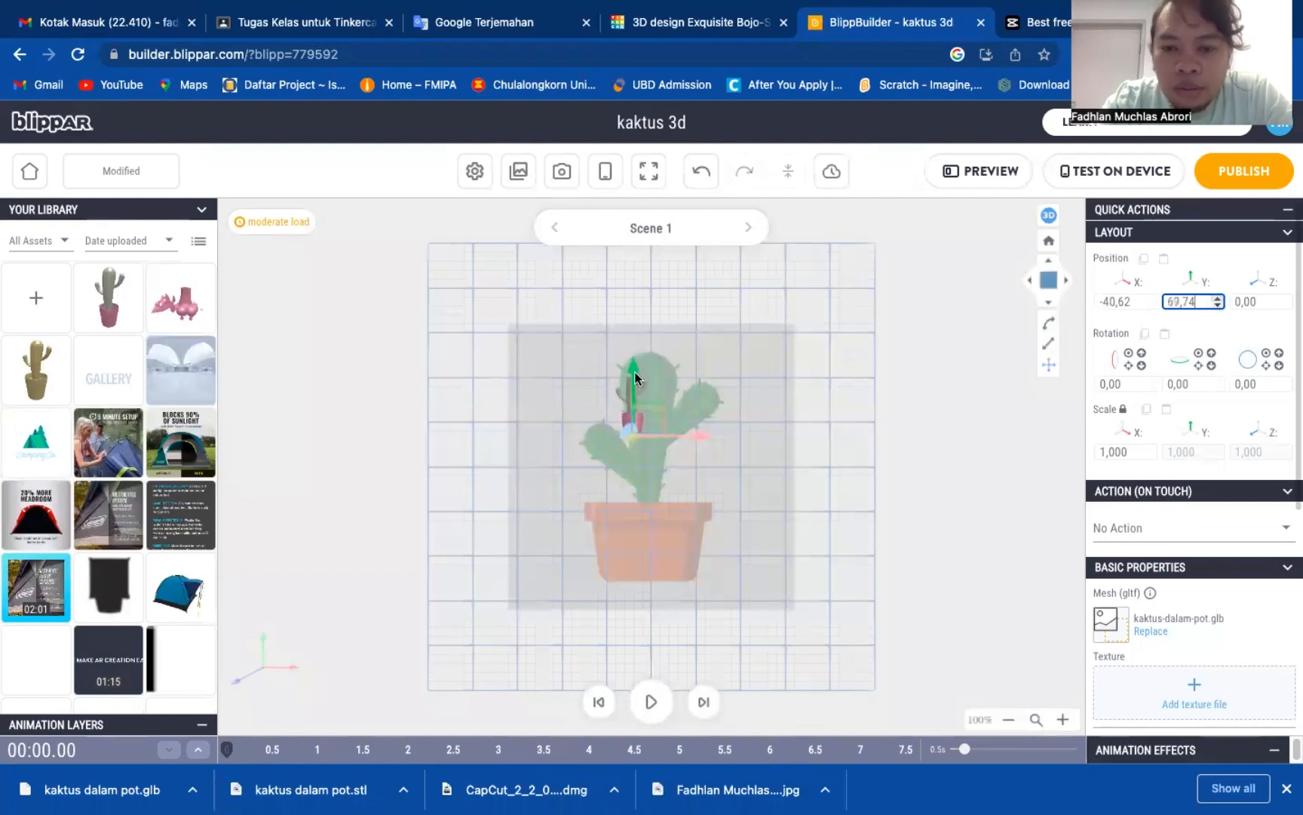
drag(705, 442, 651, 388)
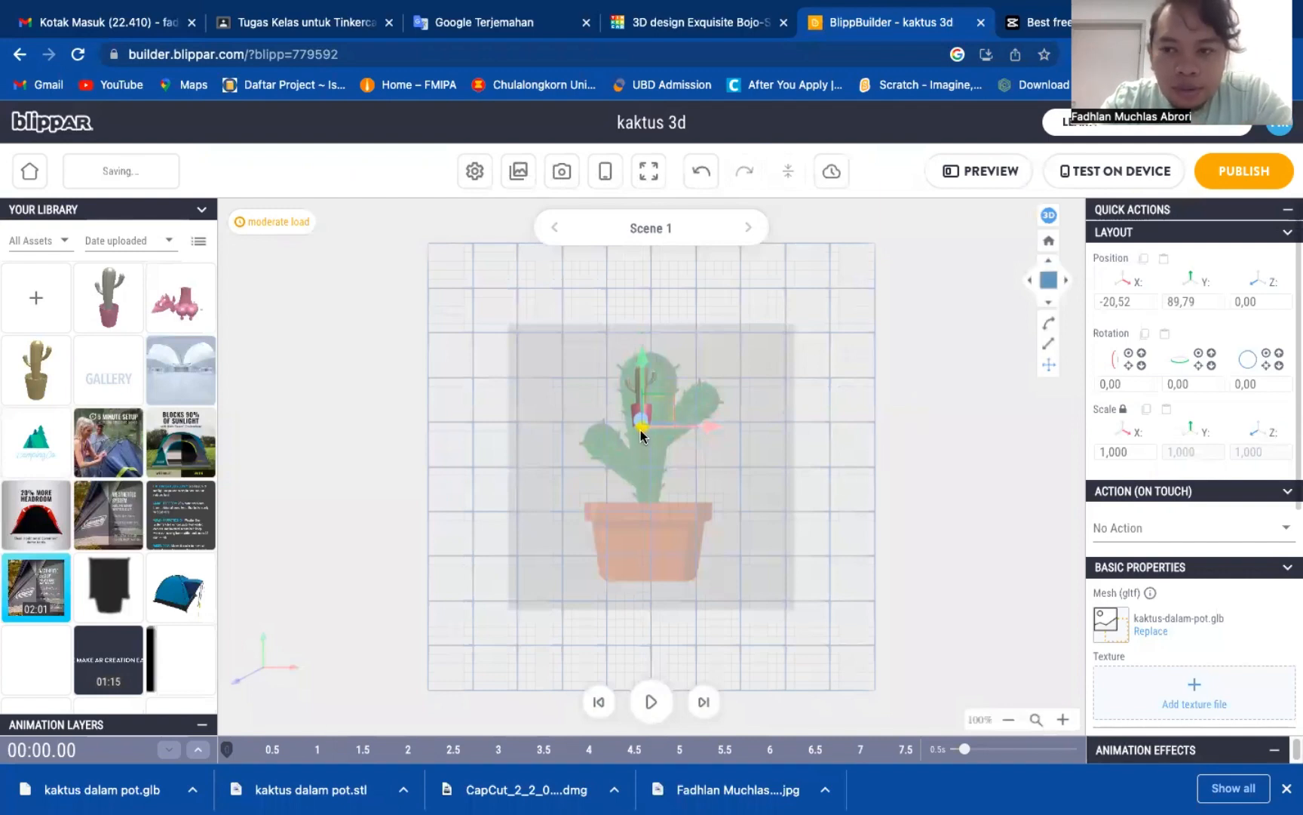
drag(643, 445, 669, 481)
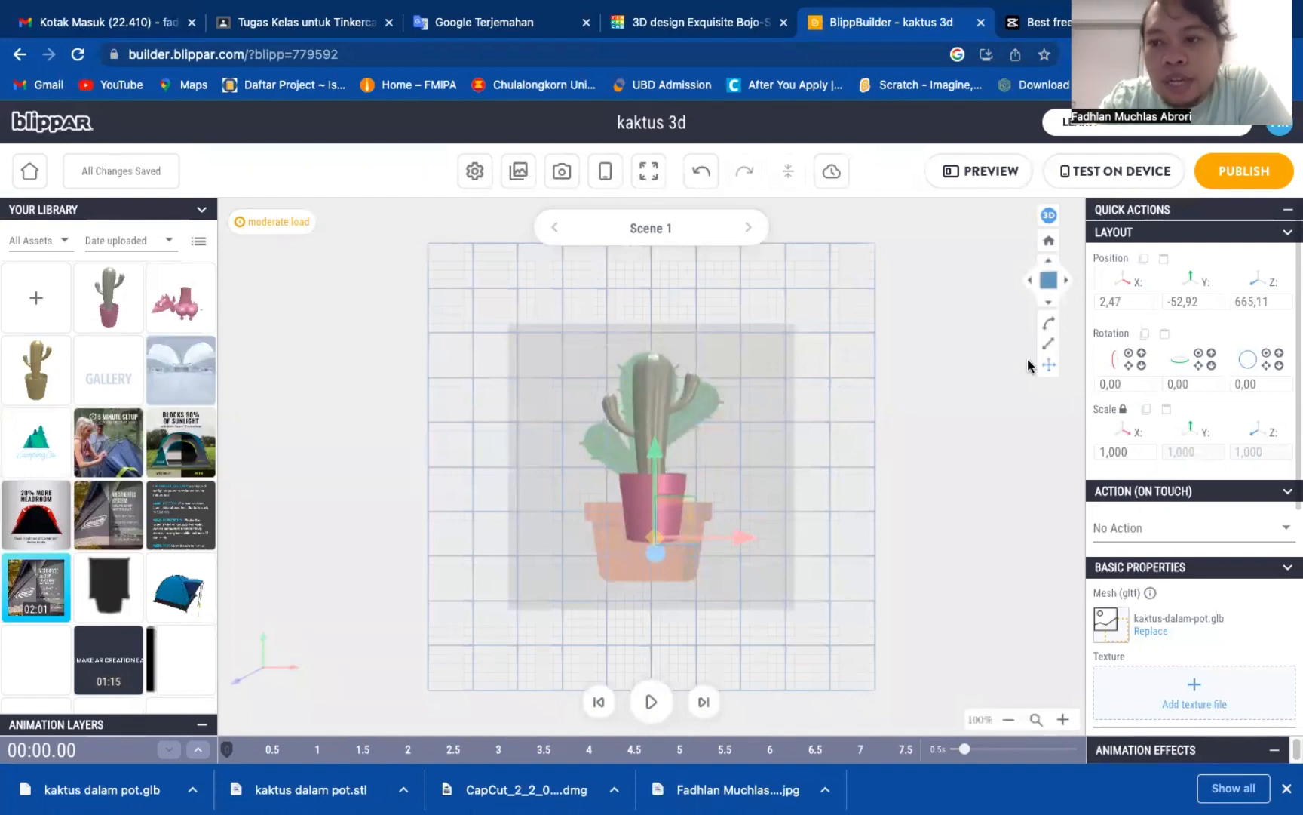
Step: Rotate the potted cactus model until it stands upright facing the camera, at rotation X -8.97, Y 8.15, Z -0.07
click(1141, 366)
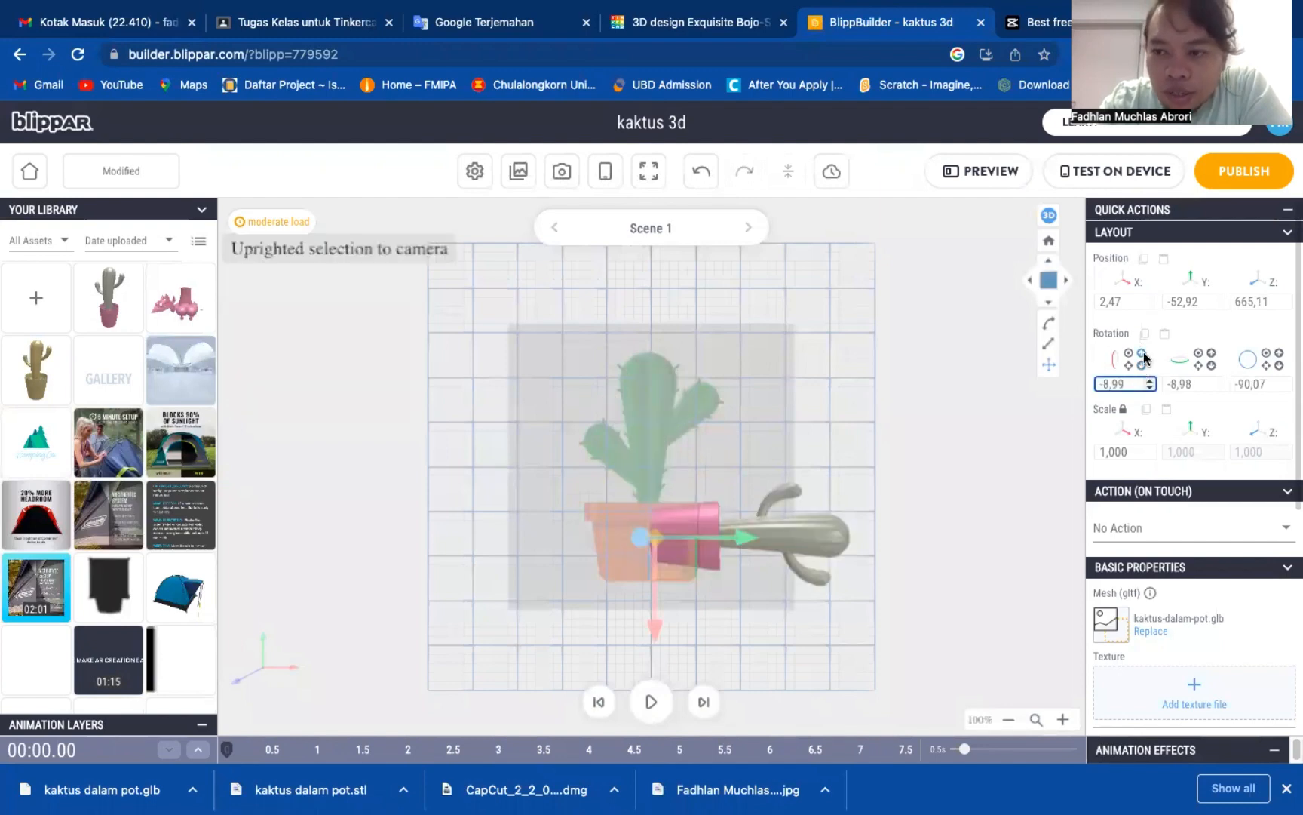
click(1144, 354)
click(1143, 356)
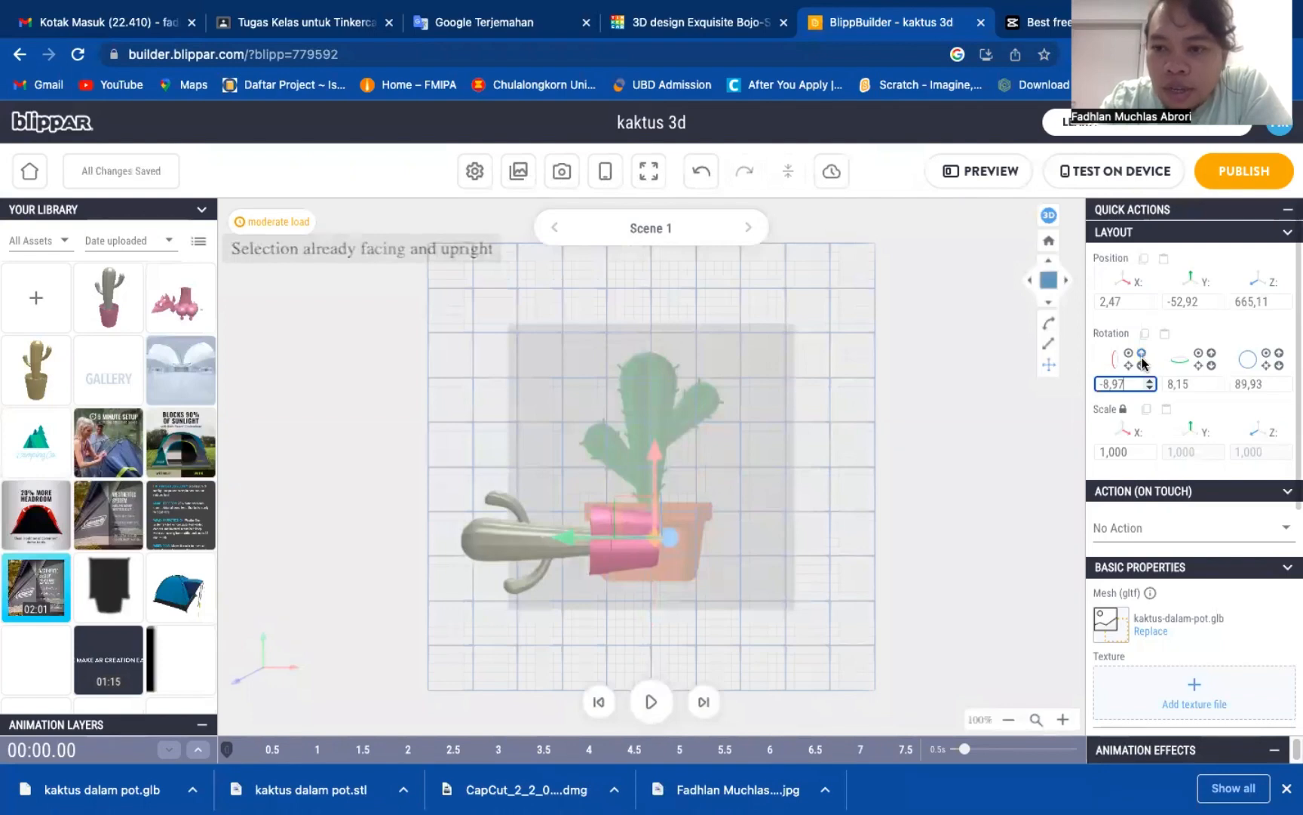
click(1141, 357)
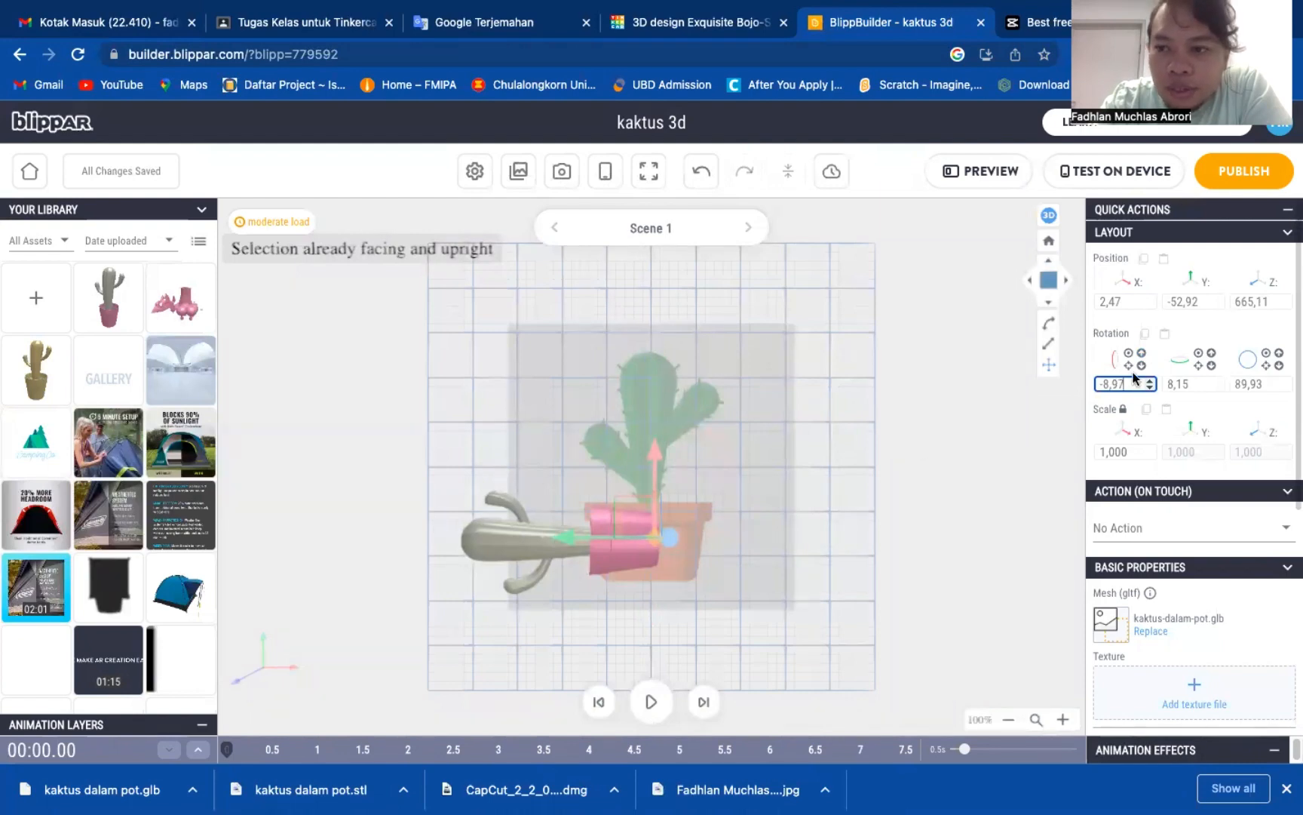
click(1141, 366)
click(1141, 365)
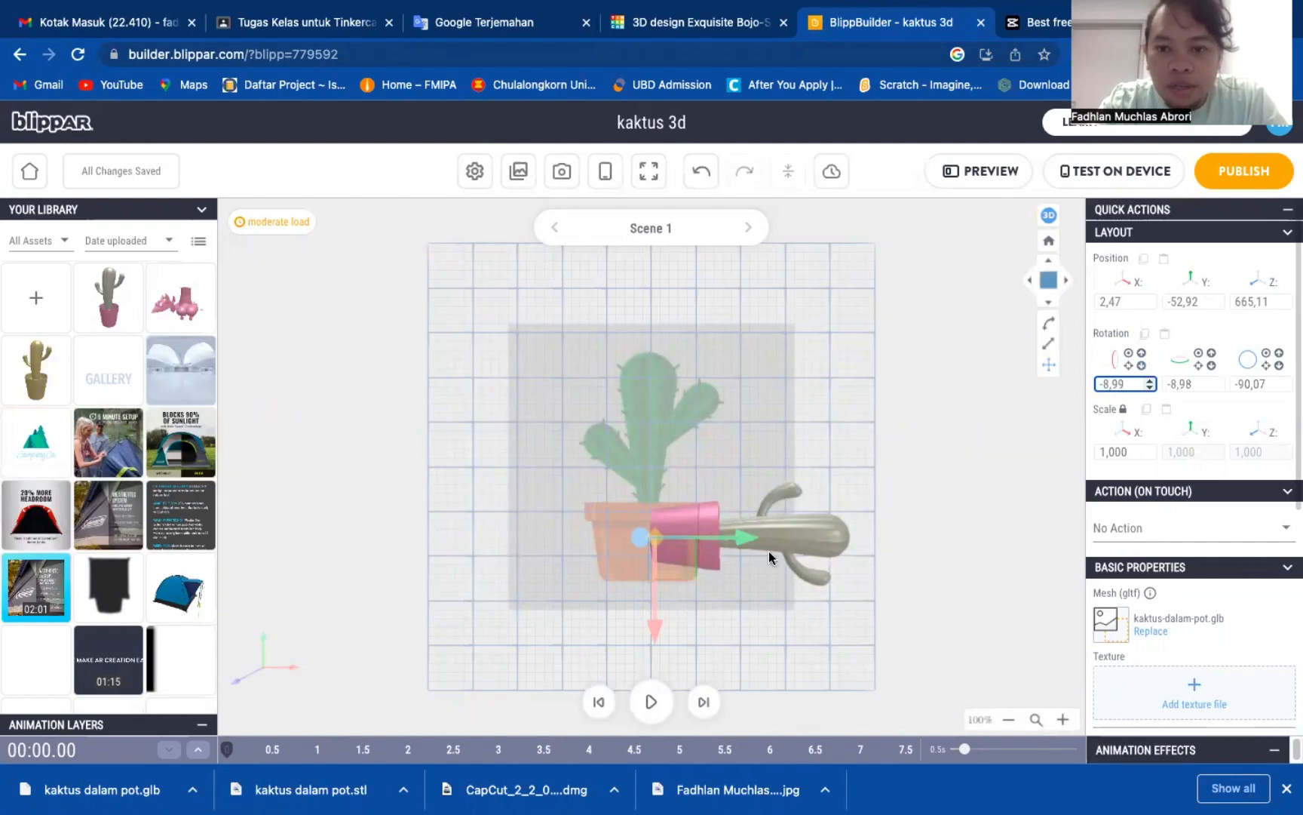
click(1210, 366)
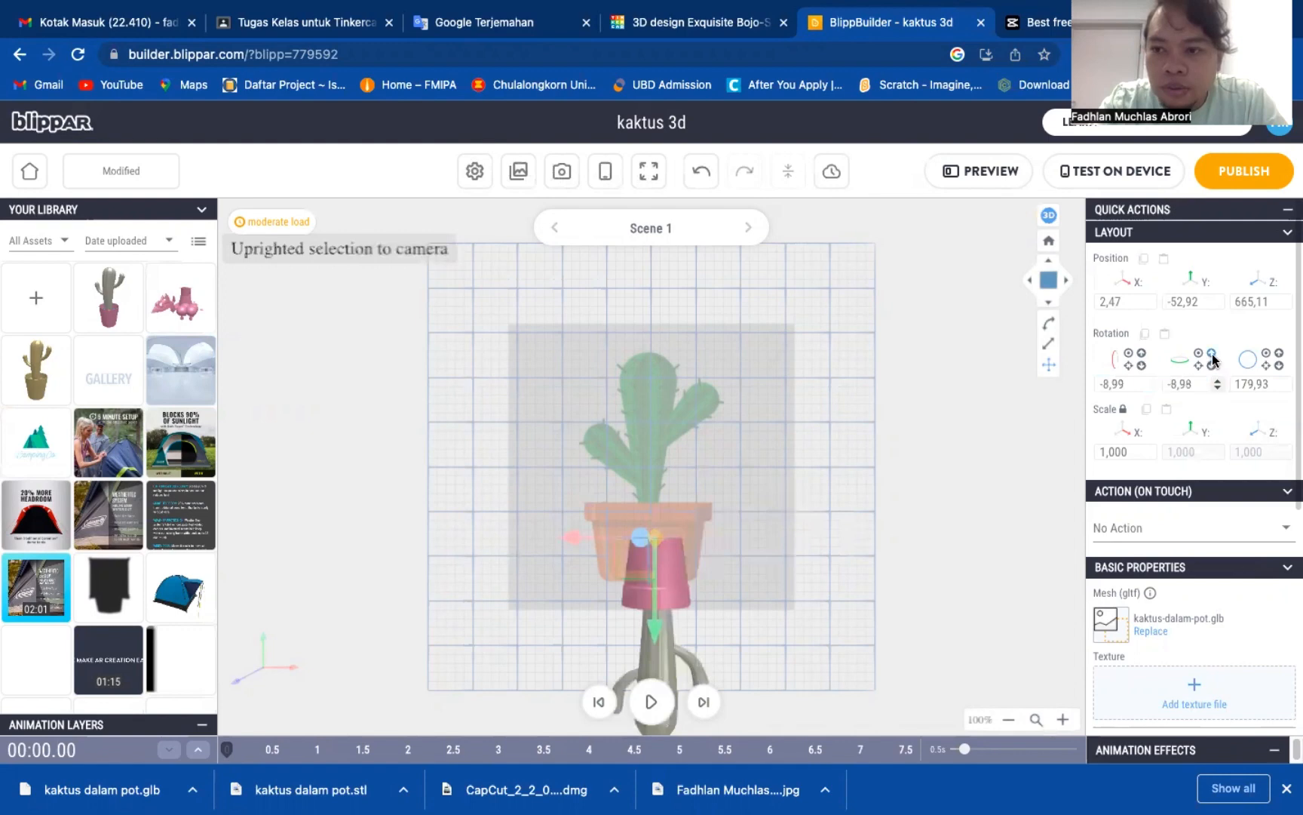
click(1212, 360)
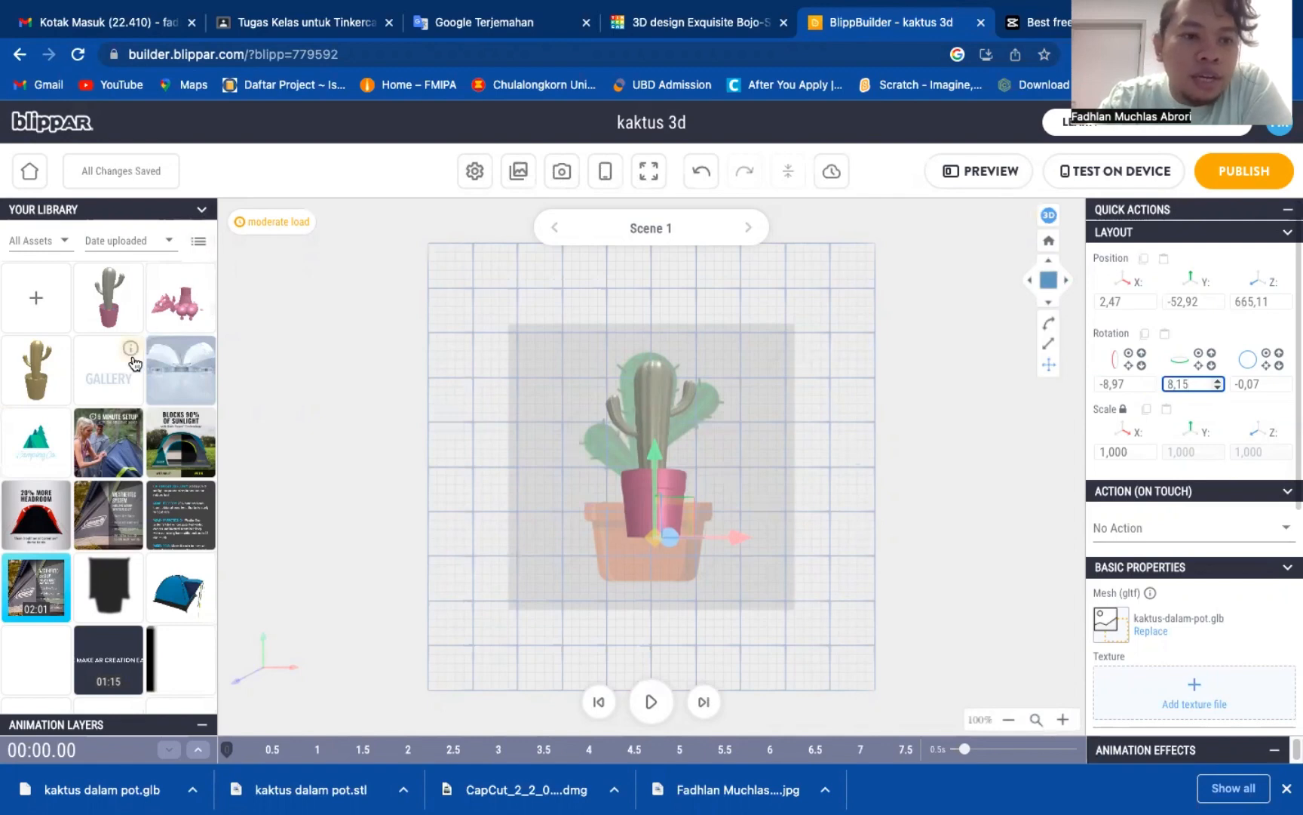
Step: Look through the uploaded assets, widgets and 3D library shapes available for the scene
scroll(113, 340, down, 4)
scroll(45, 354, up, 2)
scroll(42, 359, up, 2)
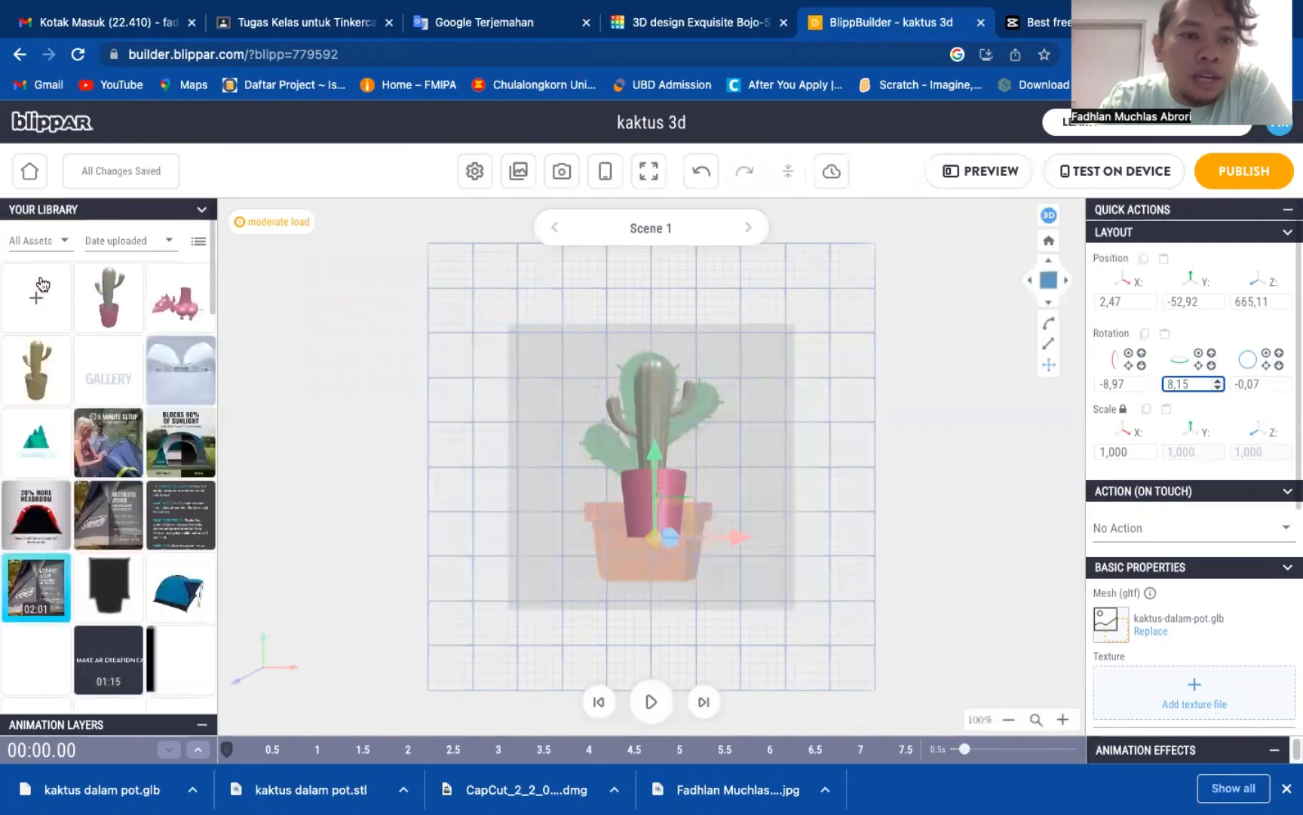
scroll(79, 362, down, 5)
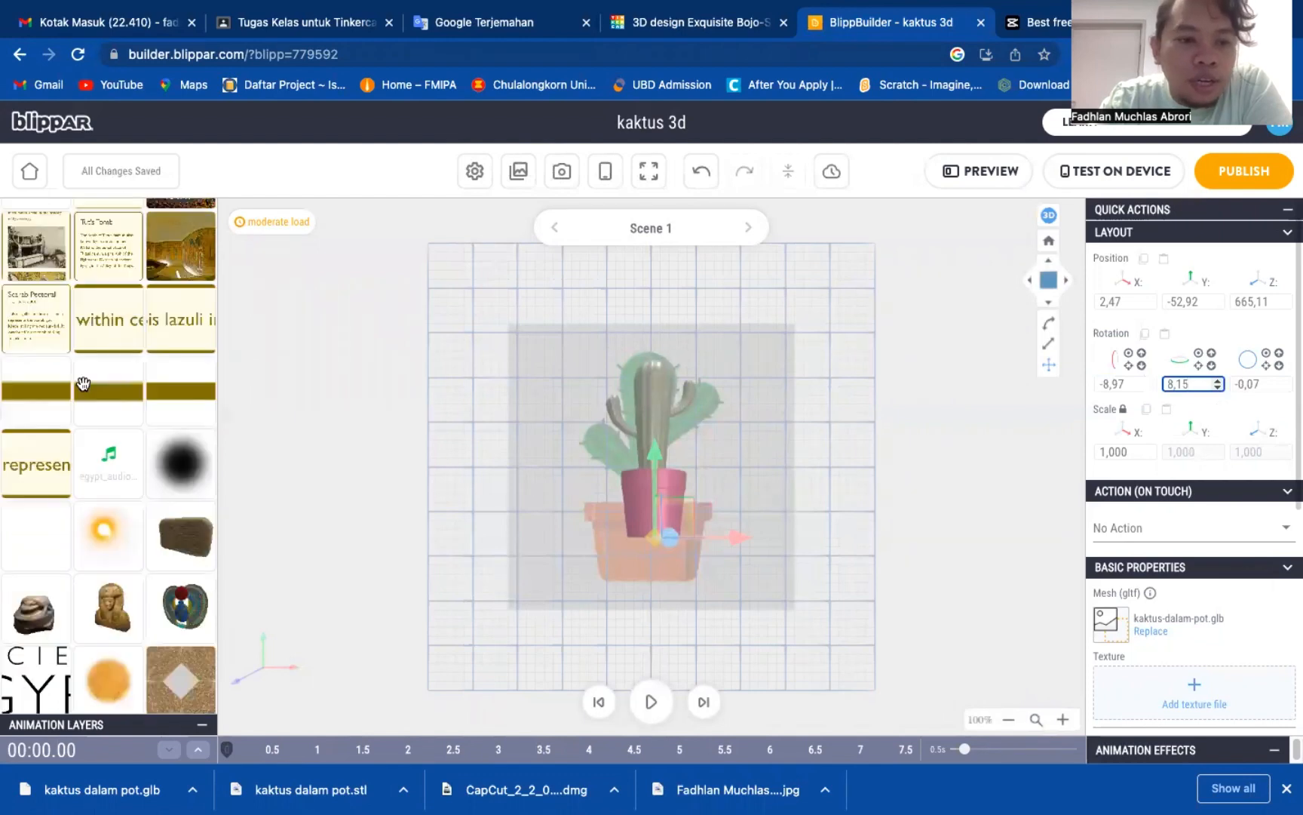
scroll(83, 394, down, 6)
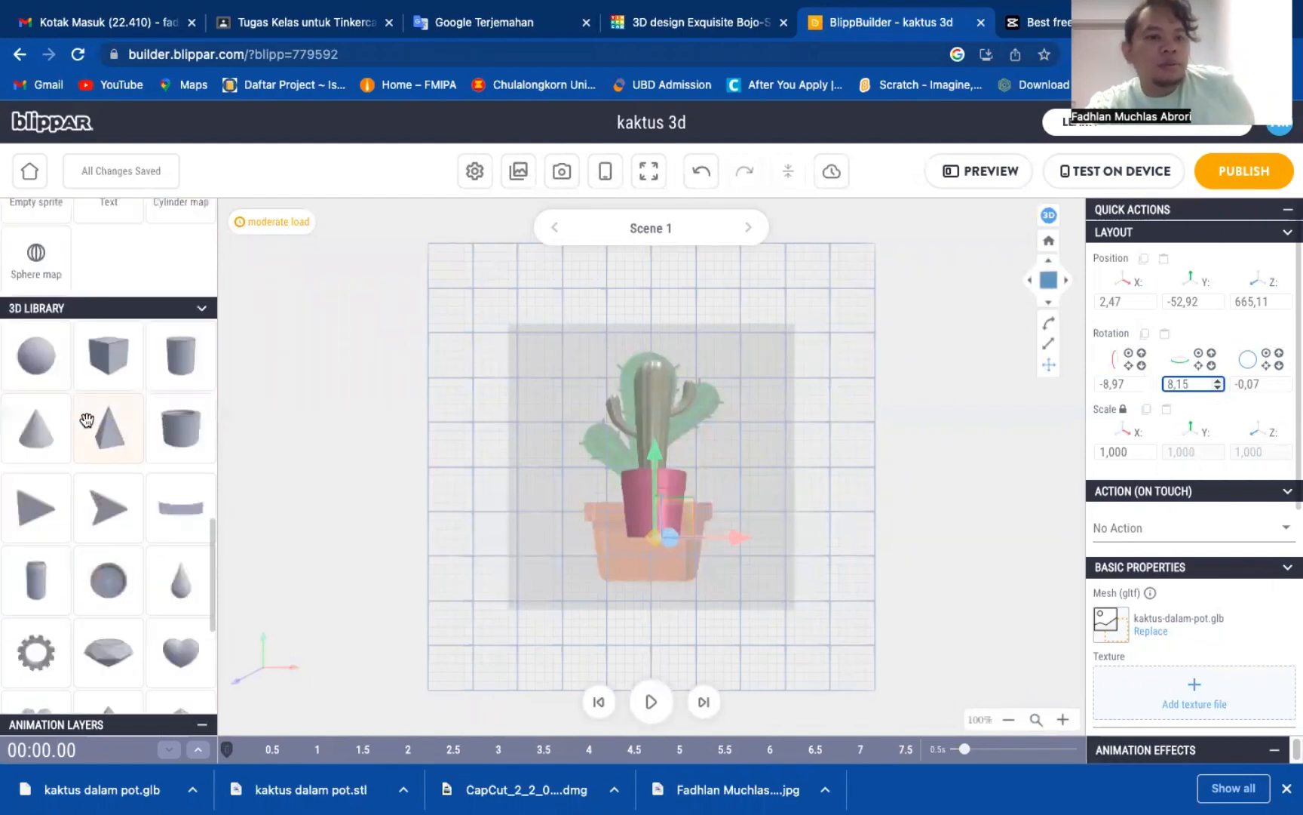
scroll(105, 422, down, 5)
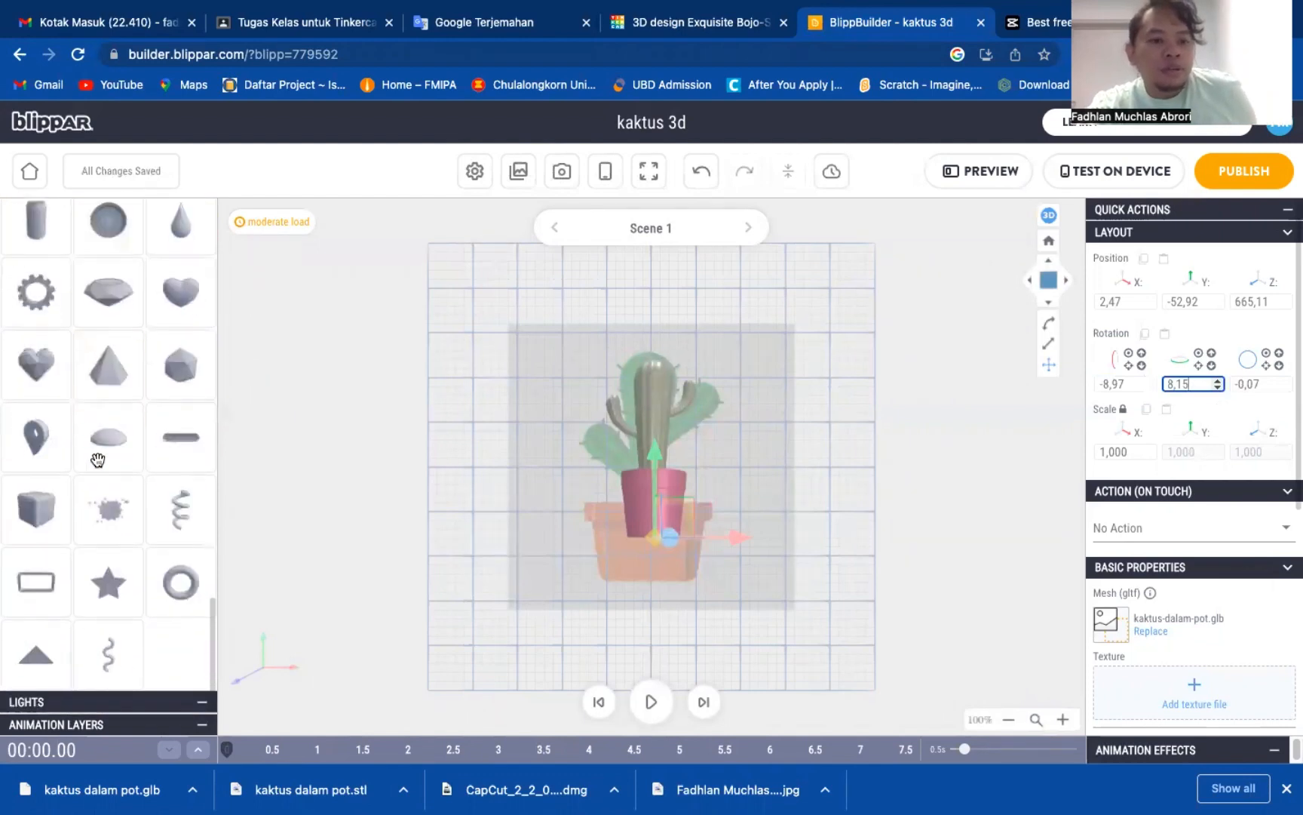
Step: Try to animate the kaktus-dalam-pot.glb layer with a Move effect from 0 to 3 s followed by a Bounce effect, and reload the project
click(189, 725)
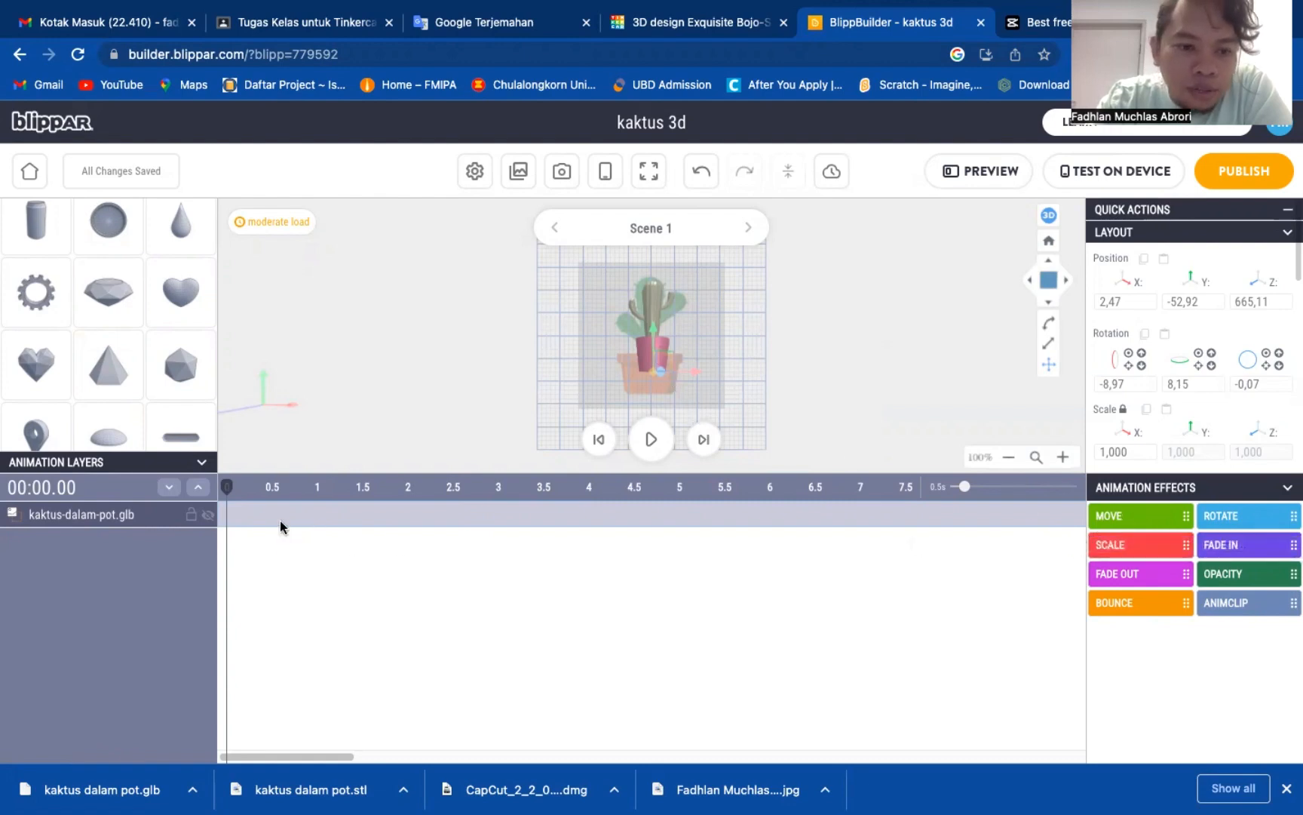
drag(280, 521, 282, 522)
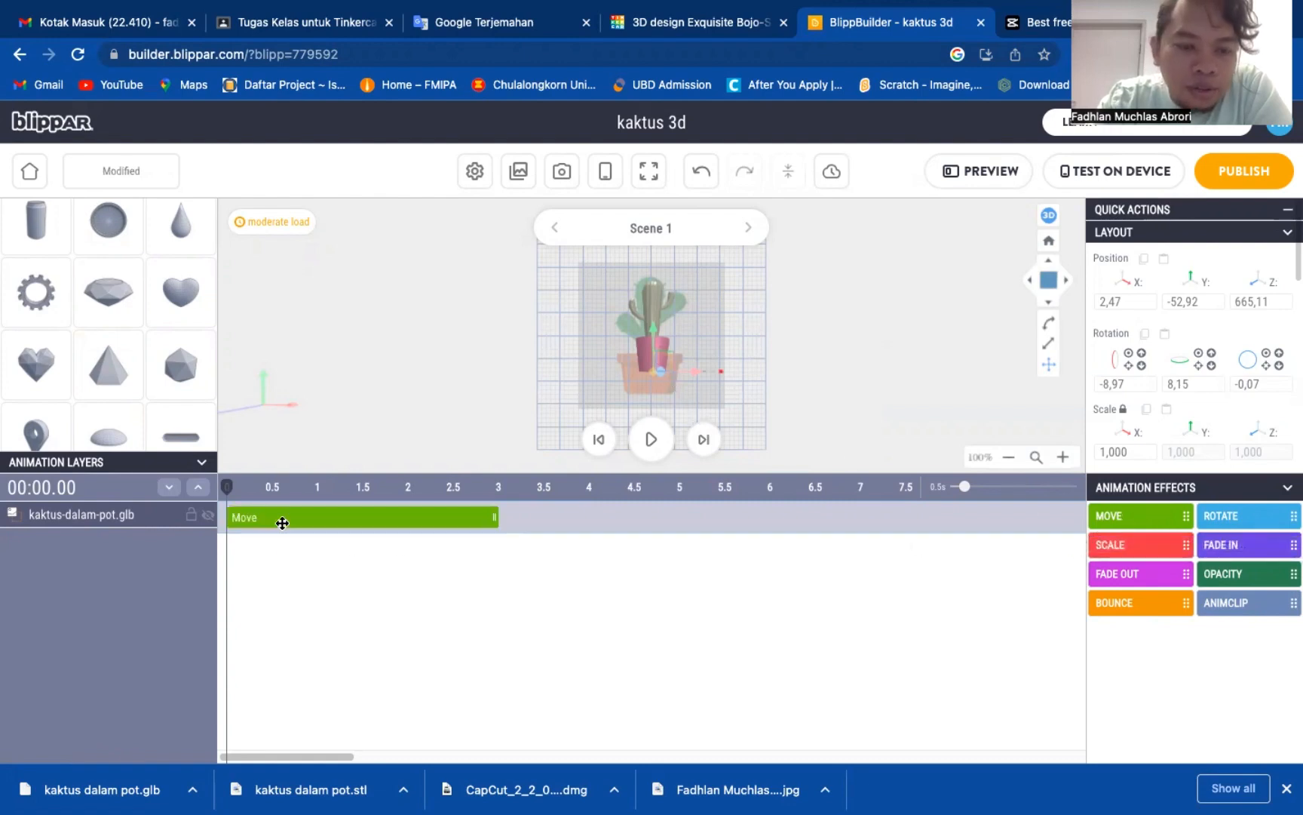
click(652, 441)
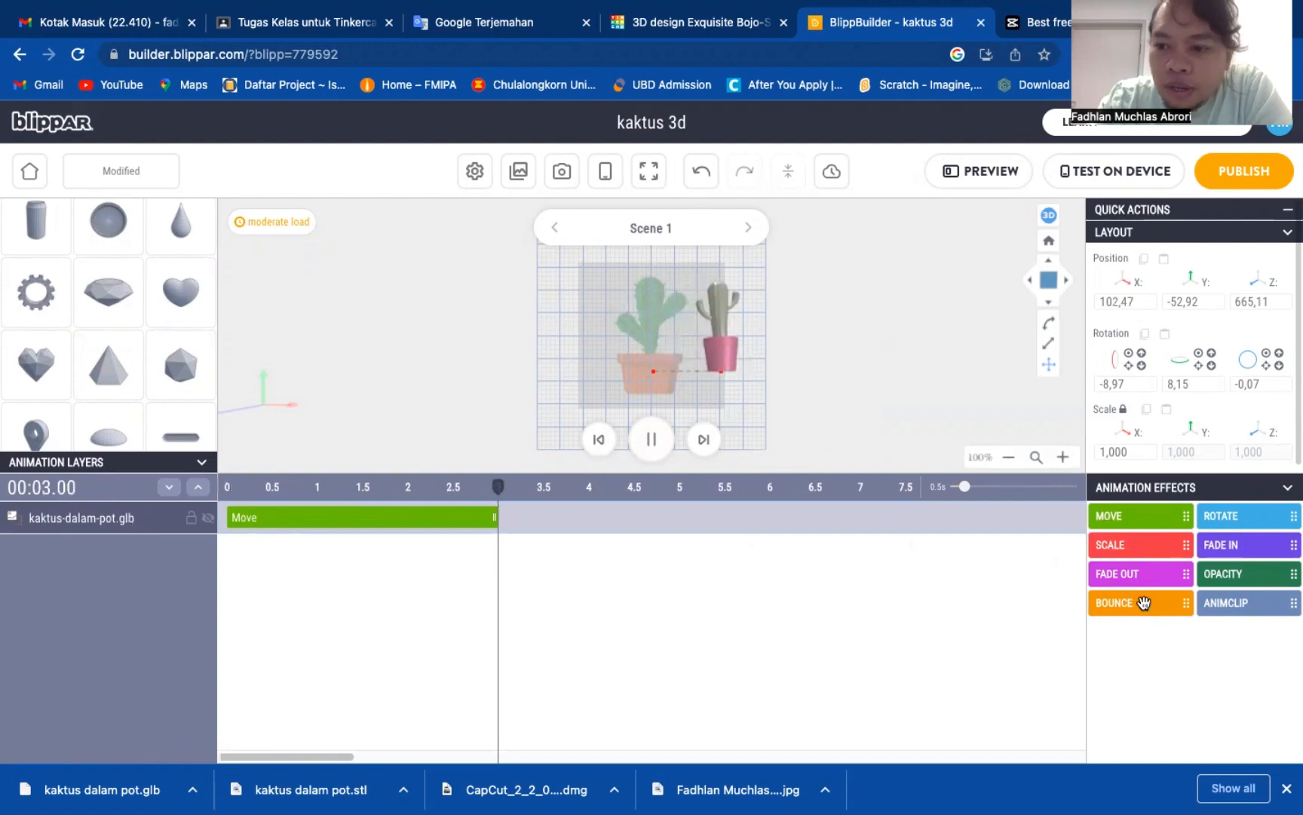
drag(1145, 602, 555, 514)
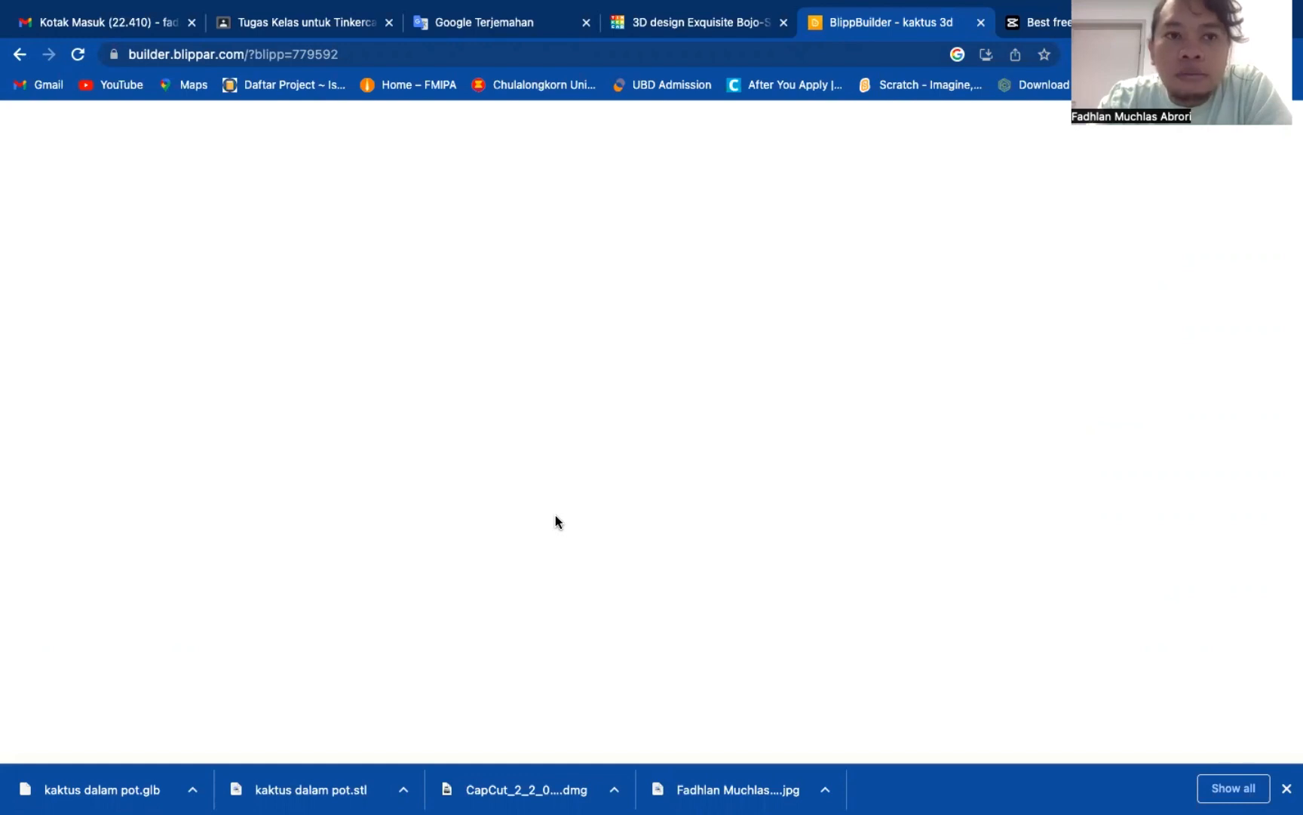
click(16, 55)
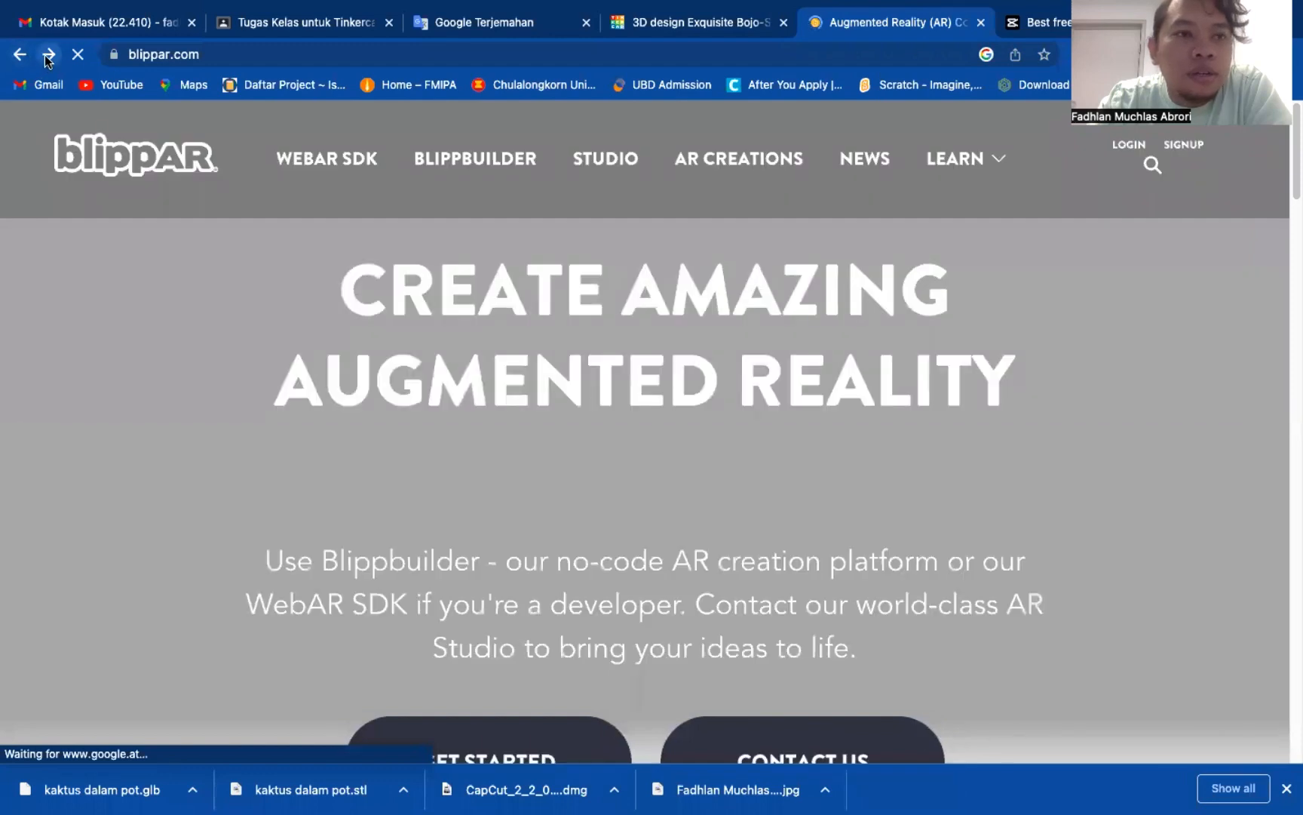
click(47, 55)
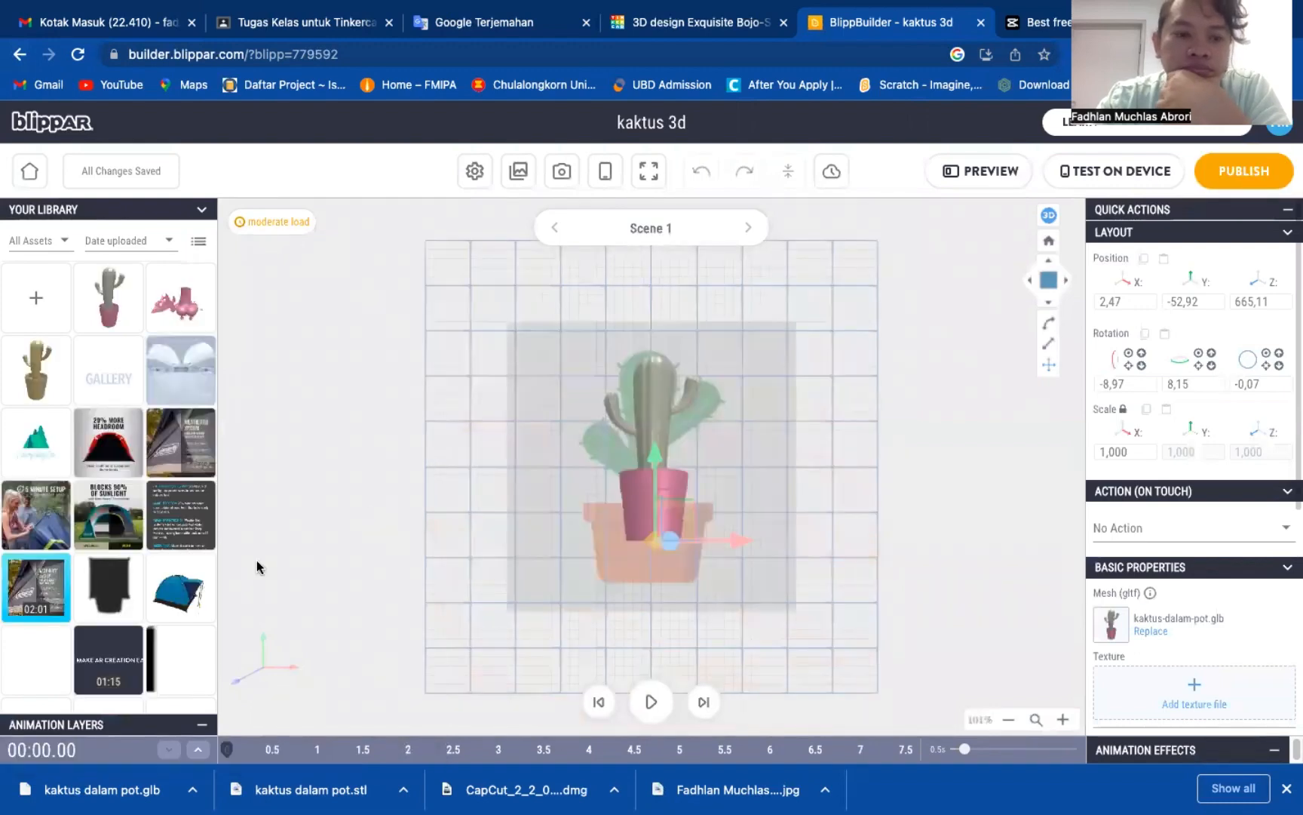
Step: Retry the 0 to 3 s Move effect on the cactus layer with another effect after it, and reload the project again
scroll(129, 501, down, 3)
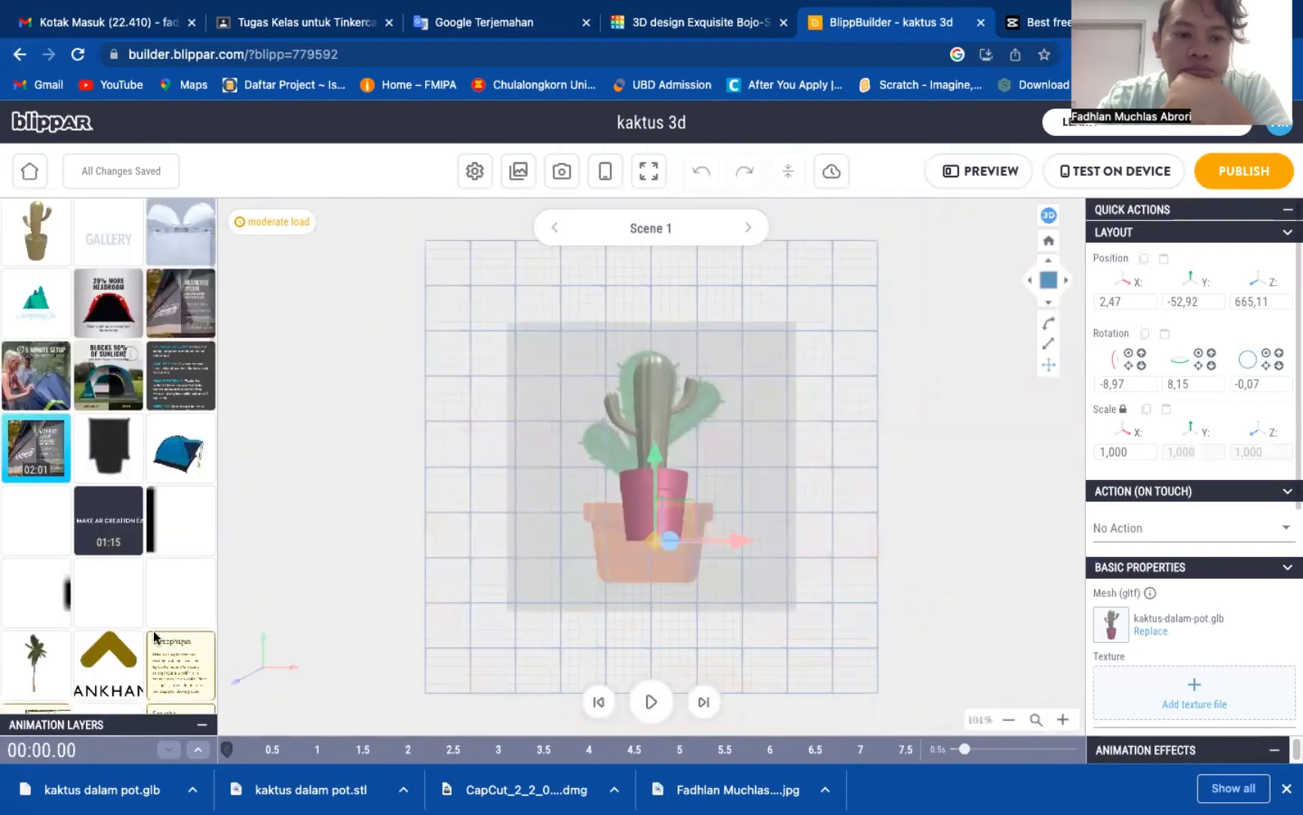
click(195, 725)
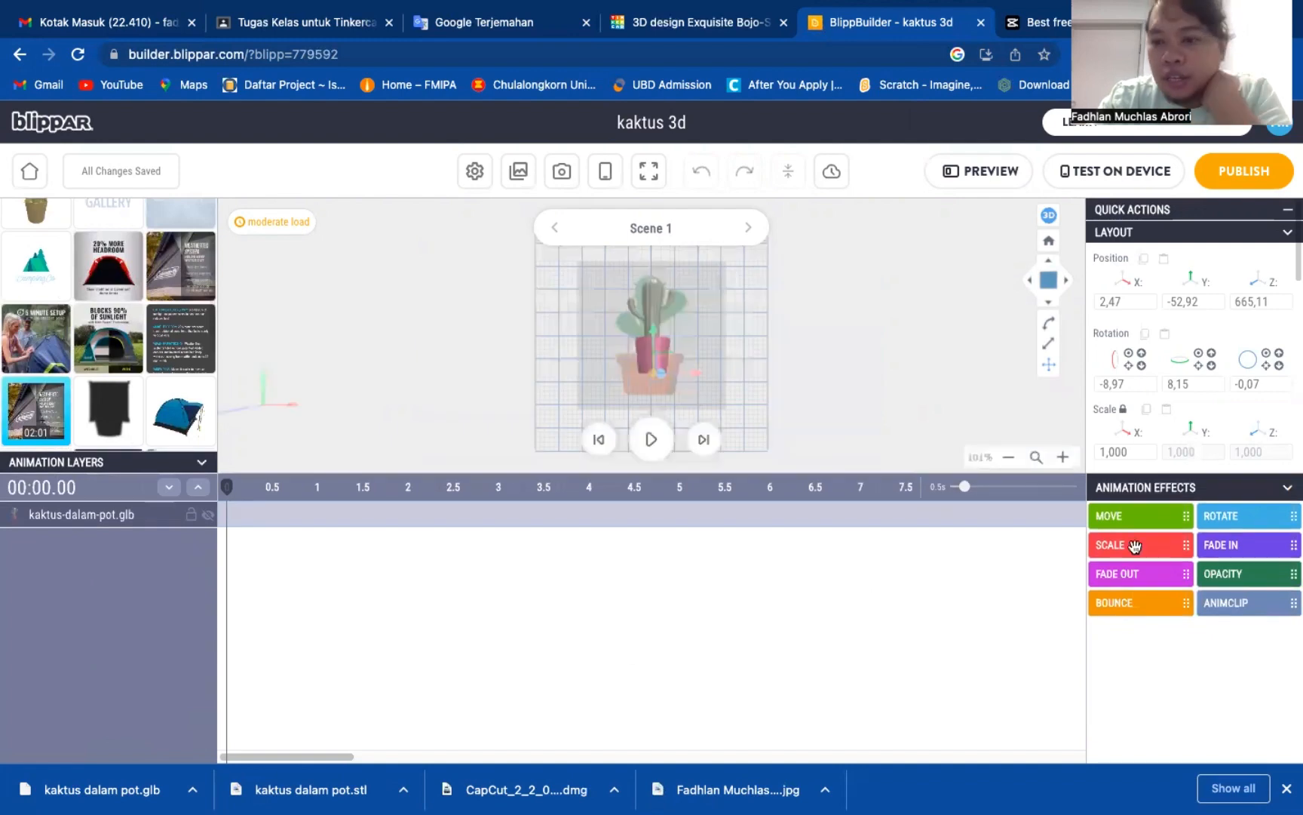
click(278, 523)
click(653, 442)
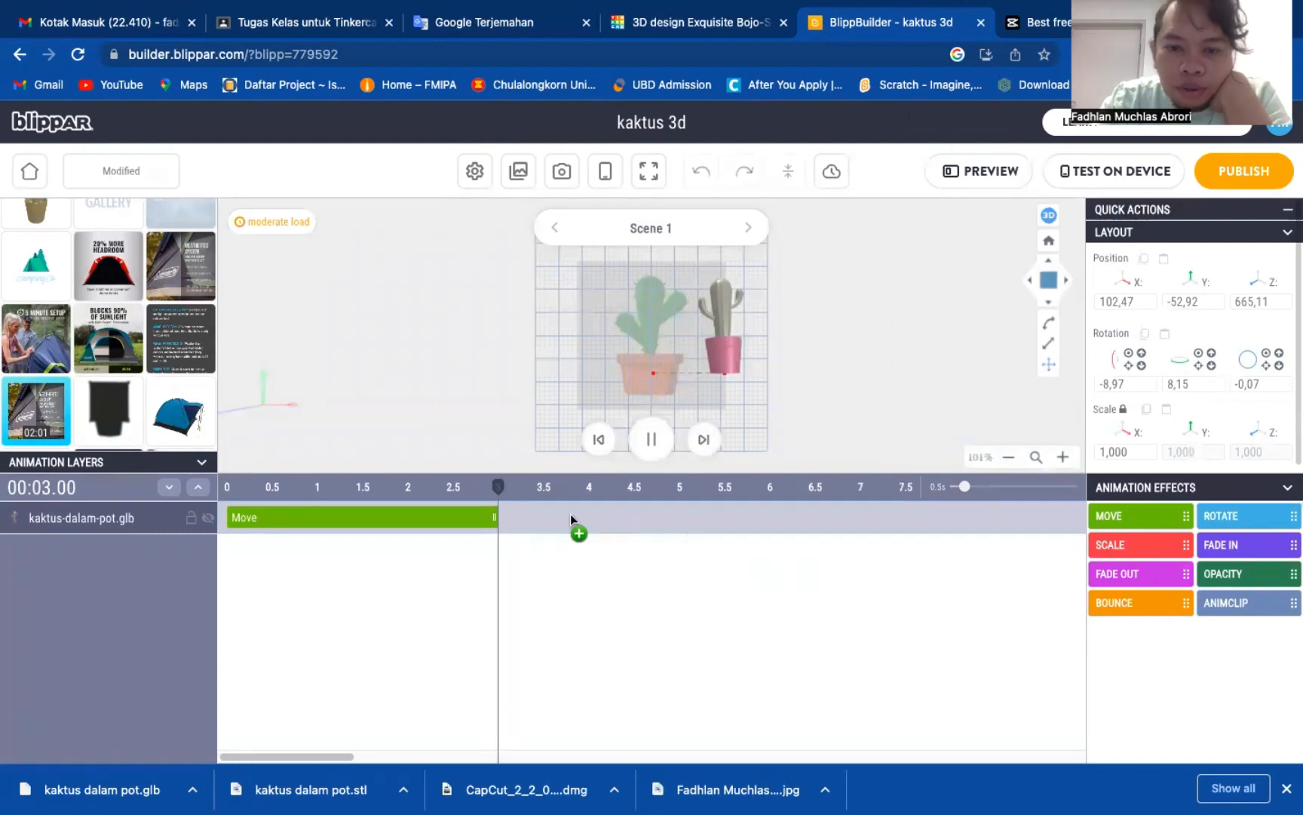
drag(570, 513, 569, 515)
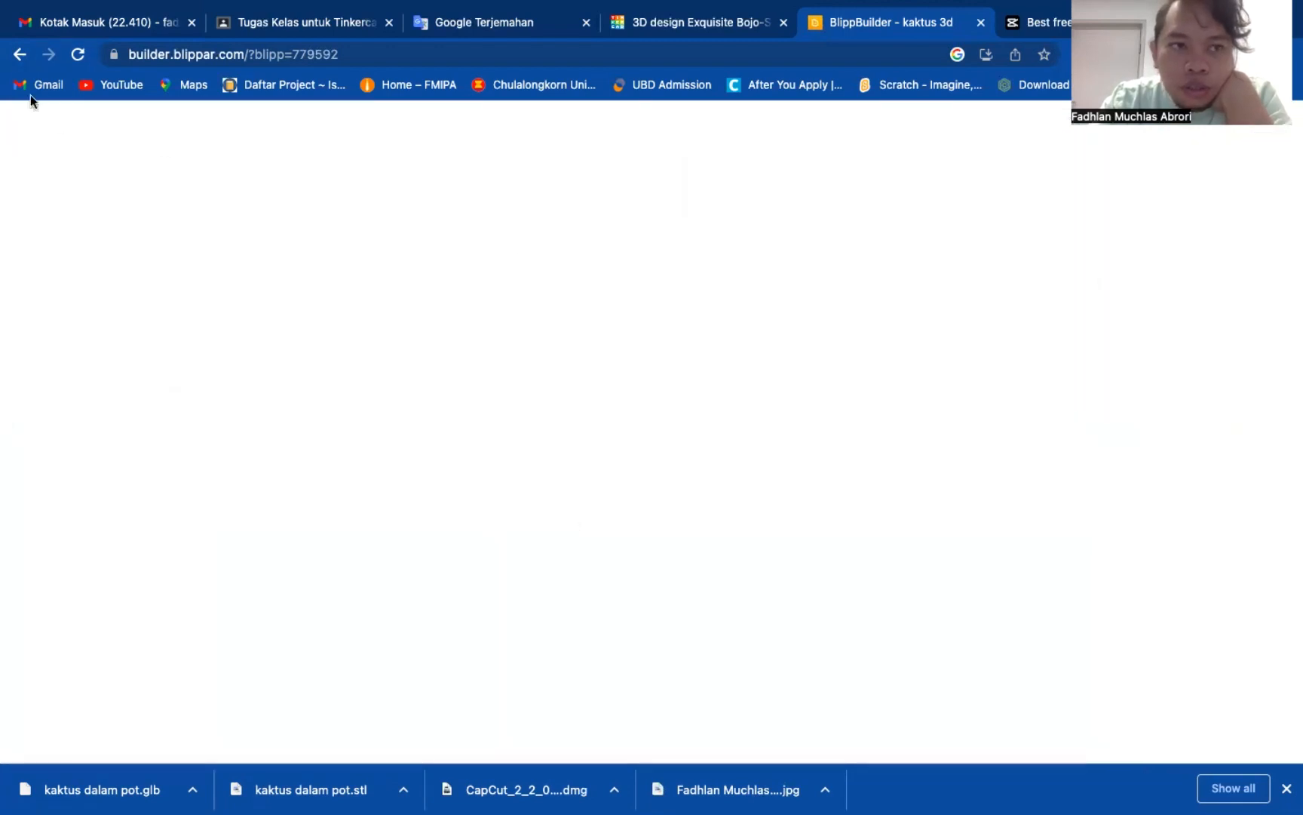
click(16, 54)
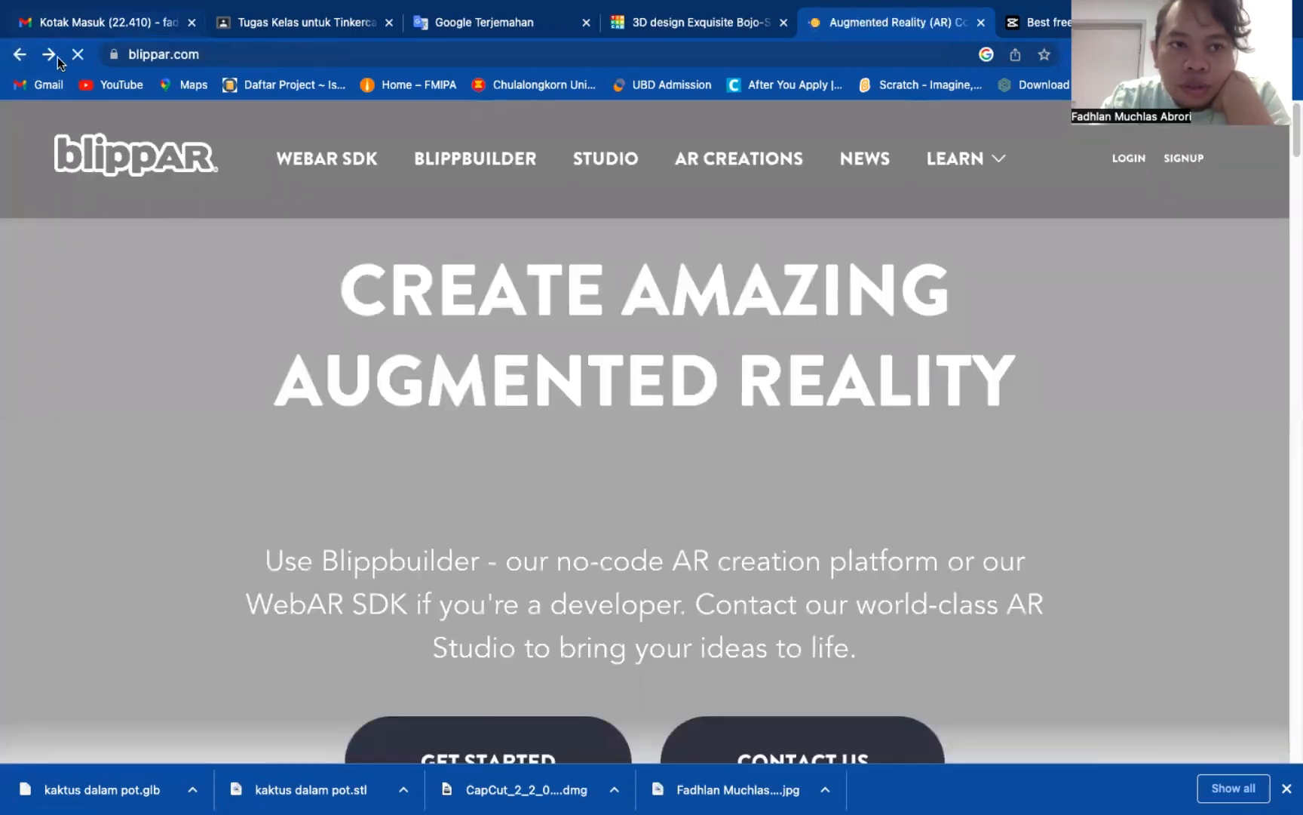
click(34, 52)
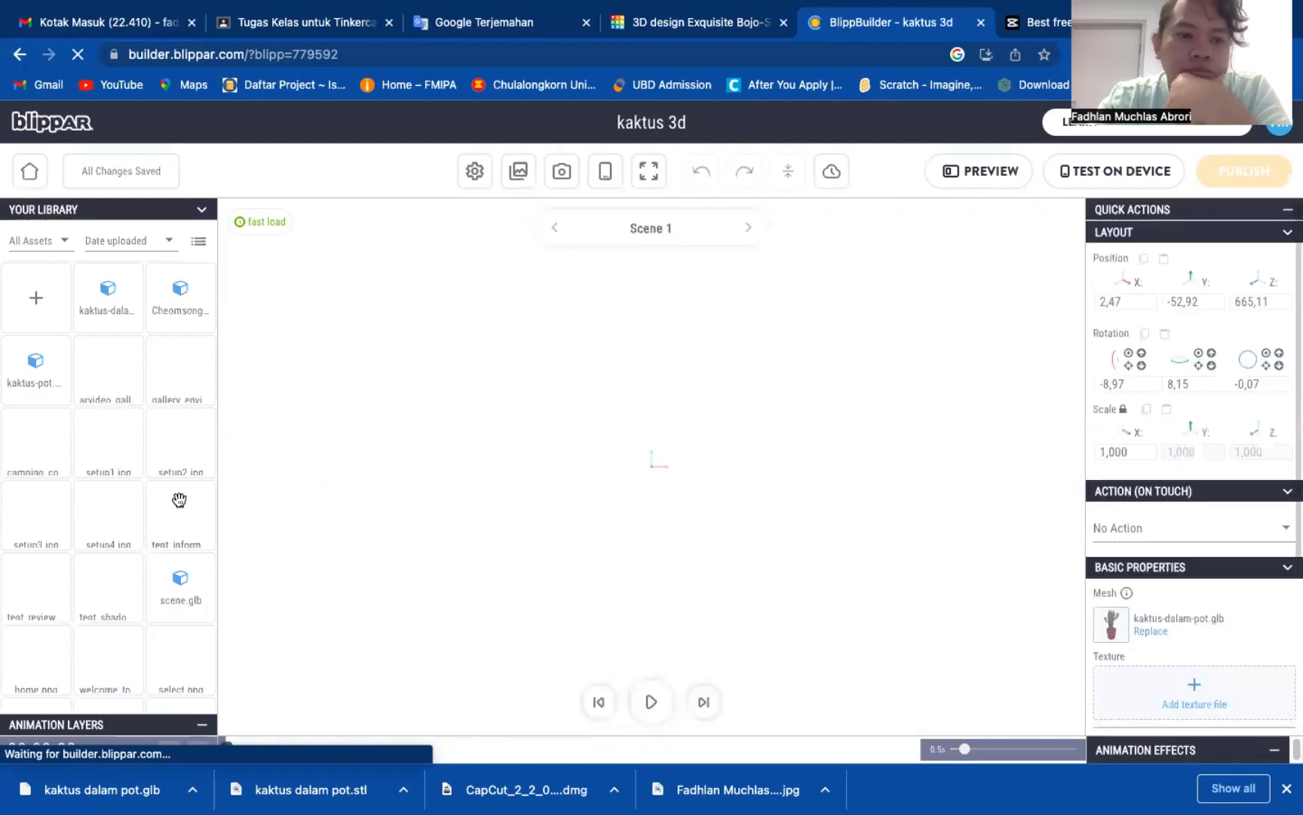
Step: Add a Rotate effect from 0 to 3 s to the kaktus-dalam-pot.glb layer and play the animation
scroll(180, 500, down, 5)
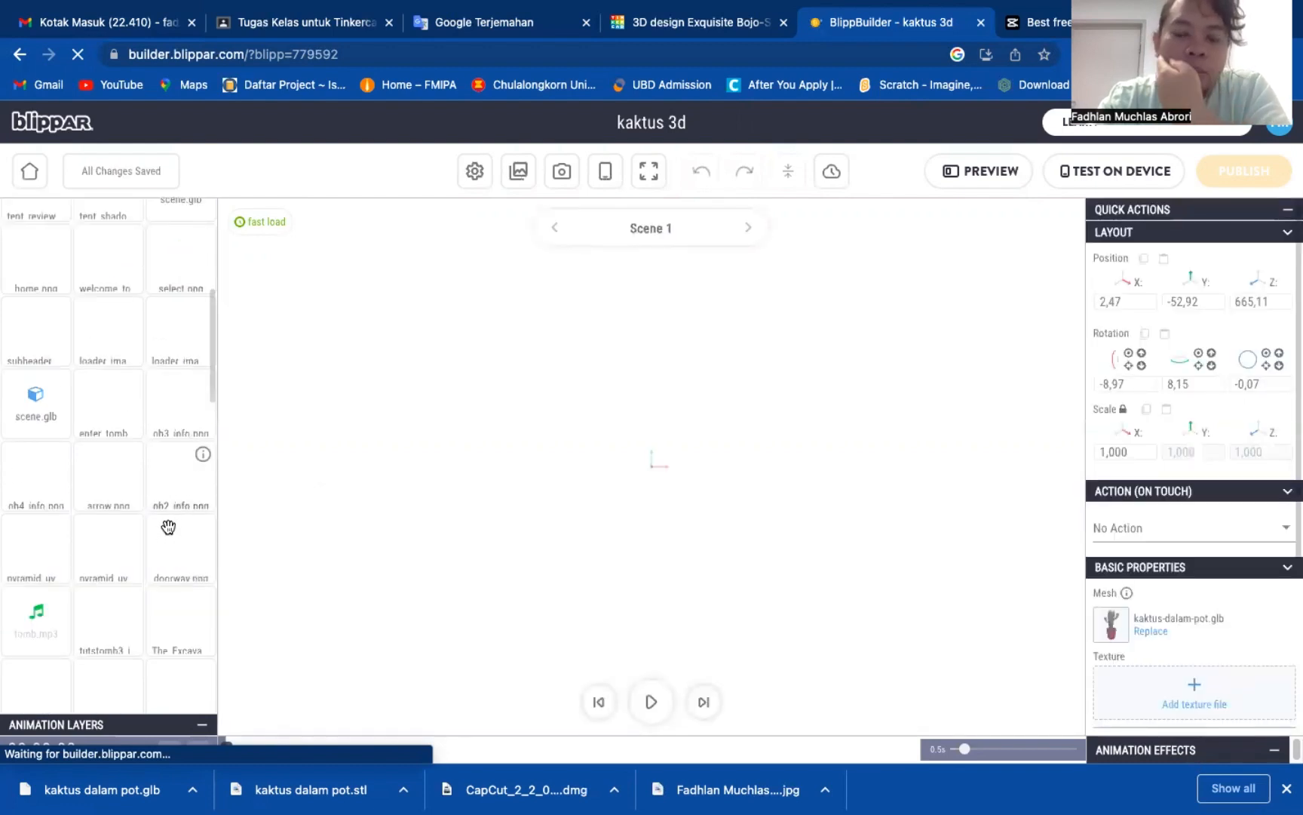
scroll(154, 663, down, 3)
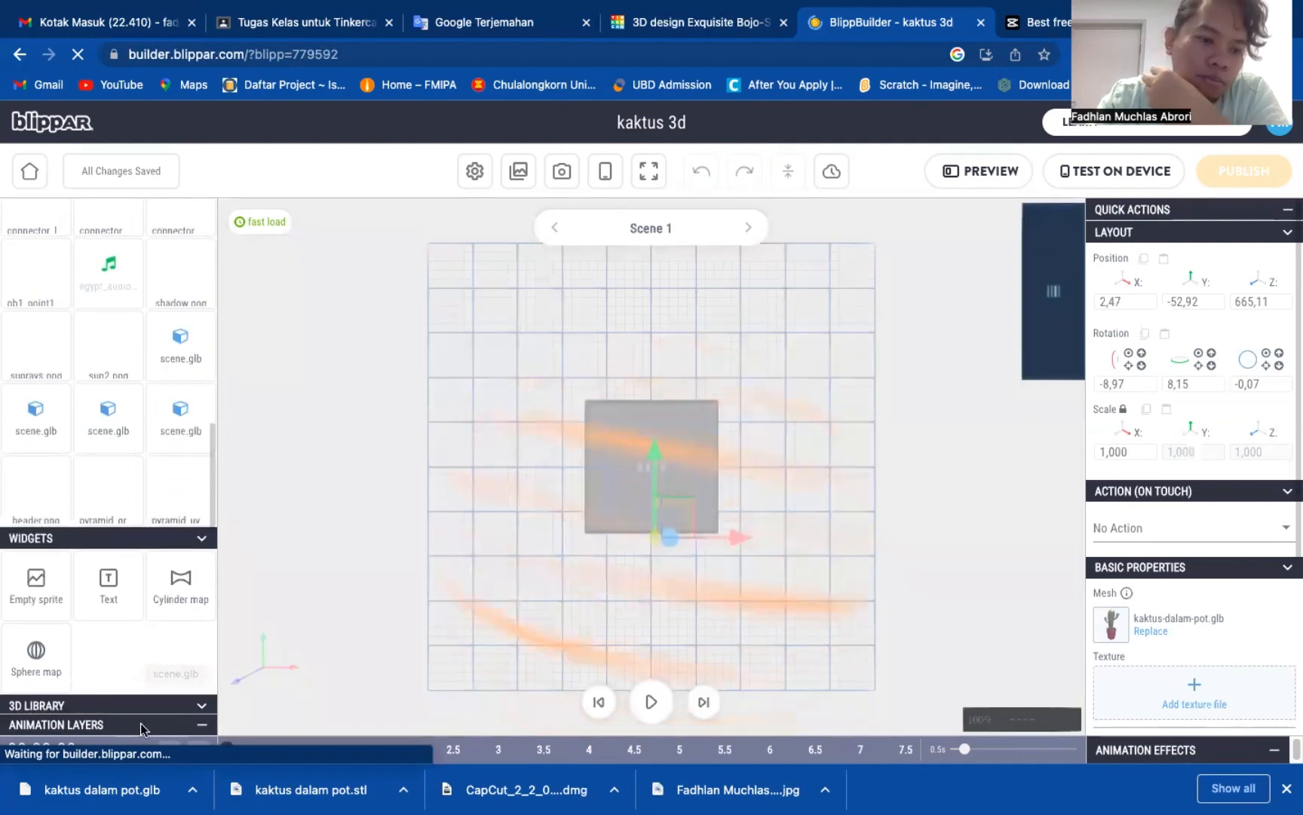
click(140, 723)
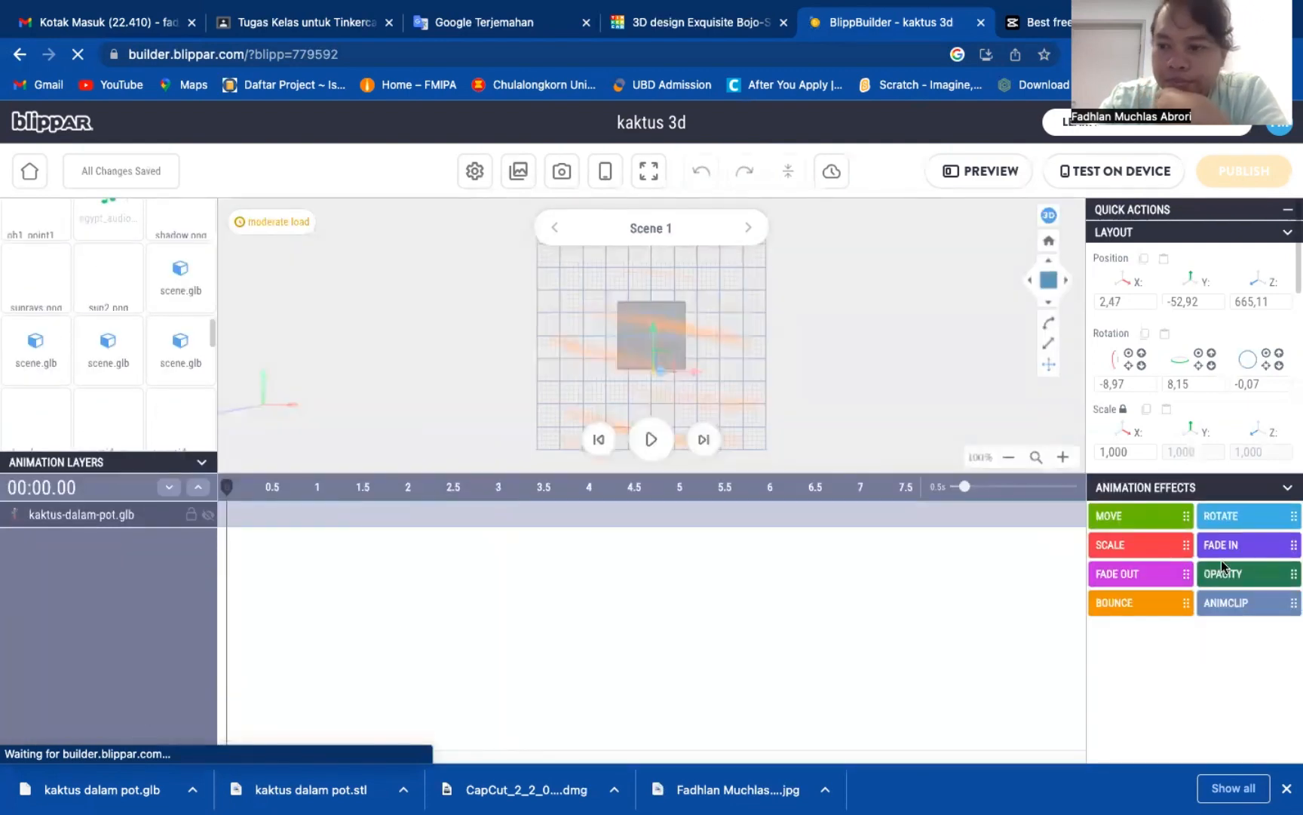
drag(1232, 525, 298, 540)
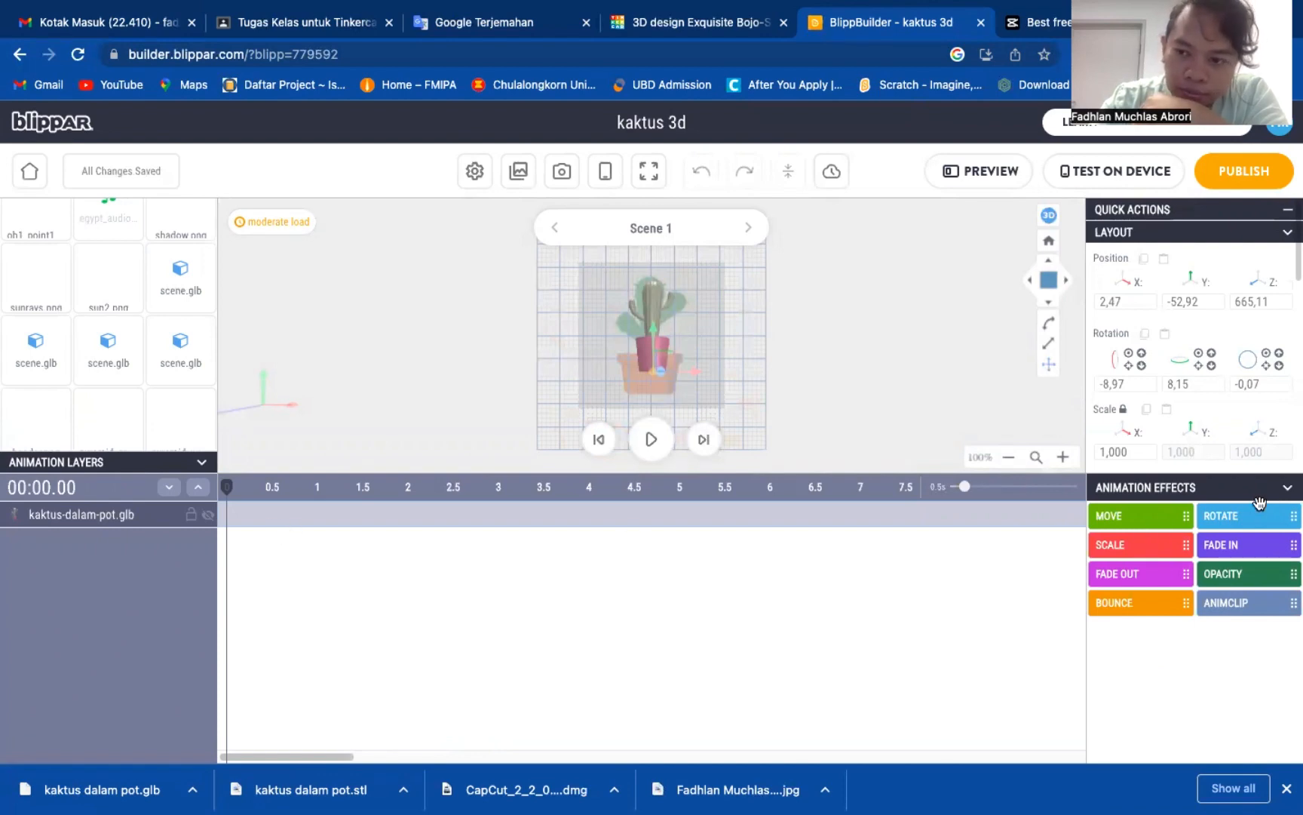
drag(1259, 515, 381, 538)
drag(278, 515, 279, 516)
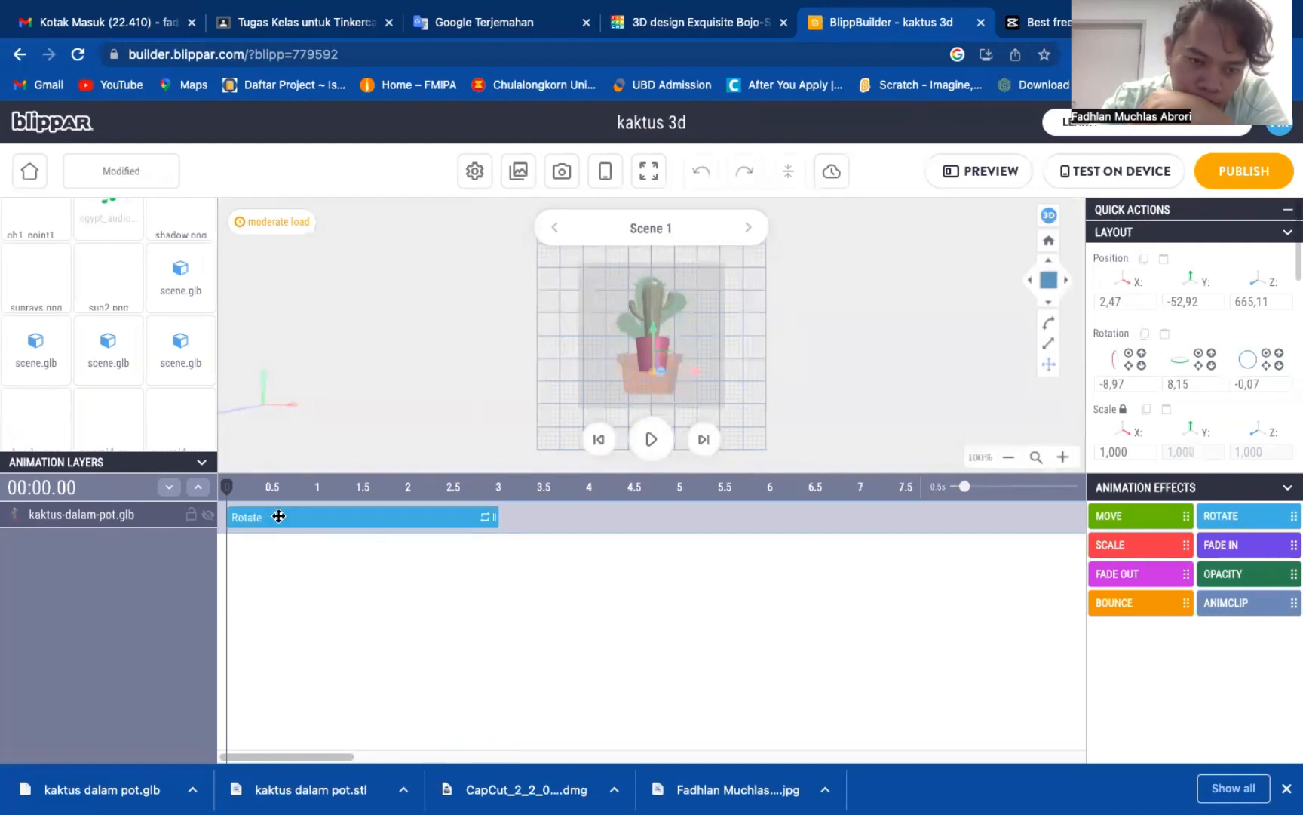
click(651, 441)
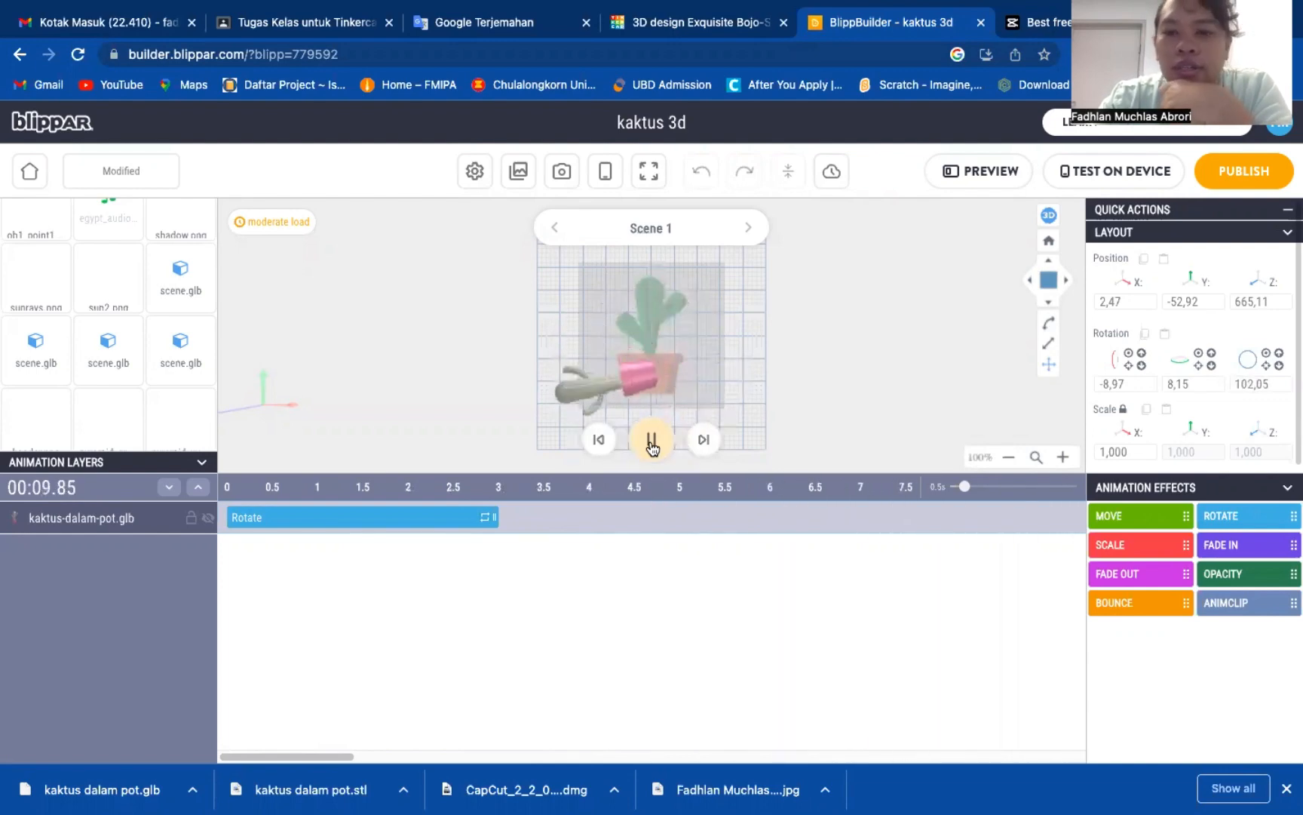
click(653, 440)
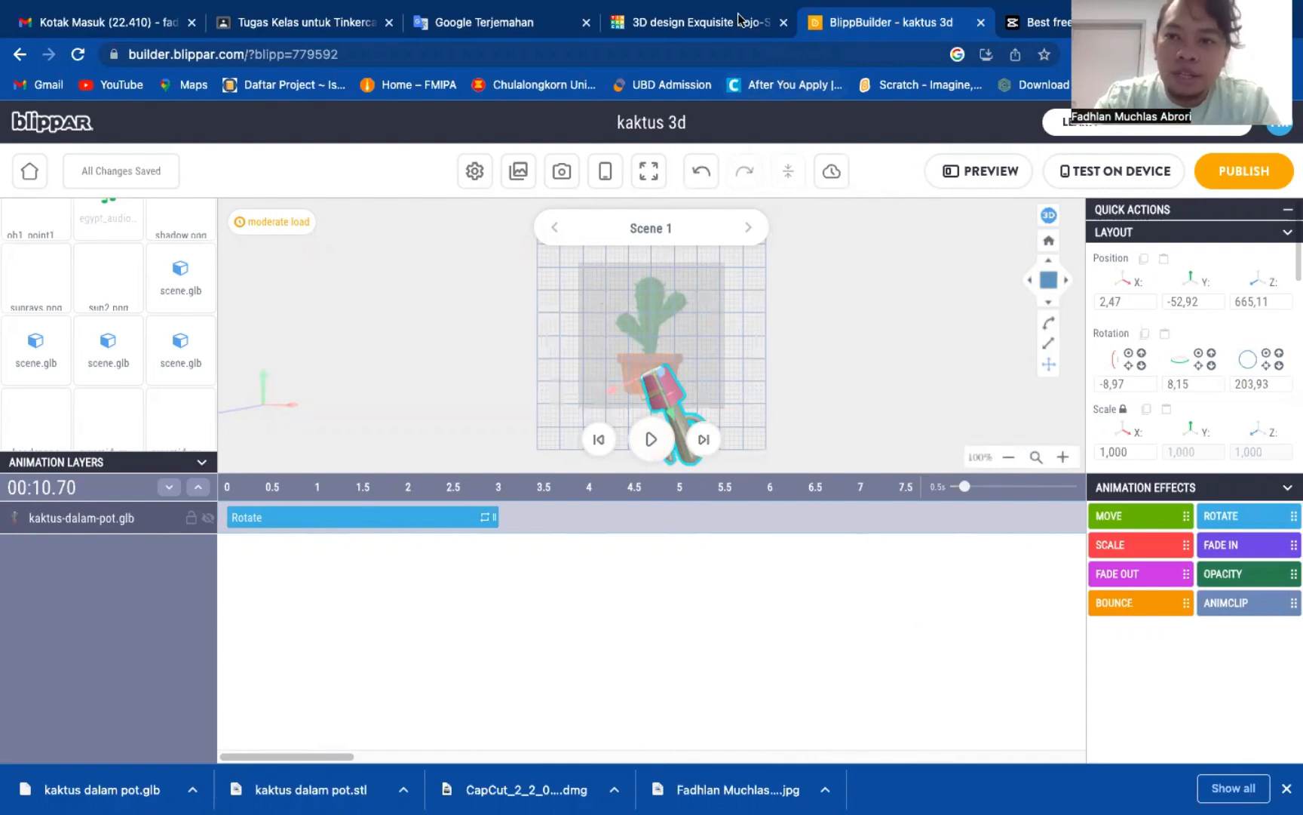
Step: Test the project on a device through its preview QR code and publish it as a live project
click(1105, 174)
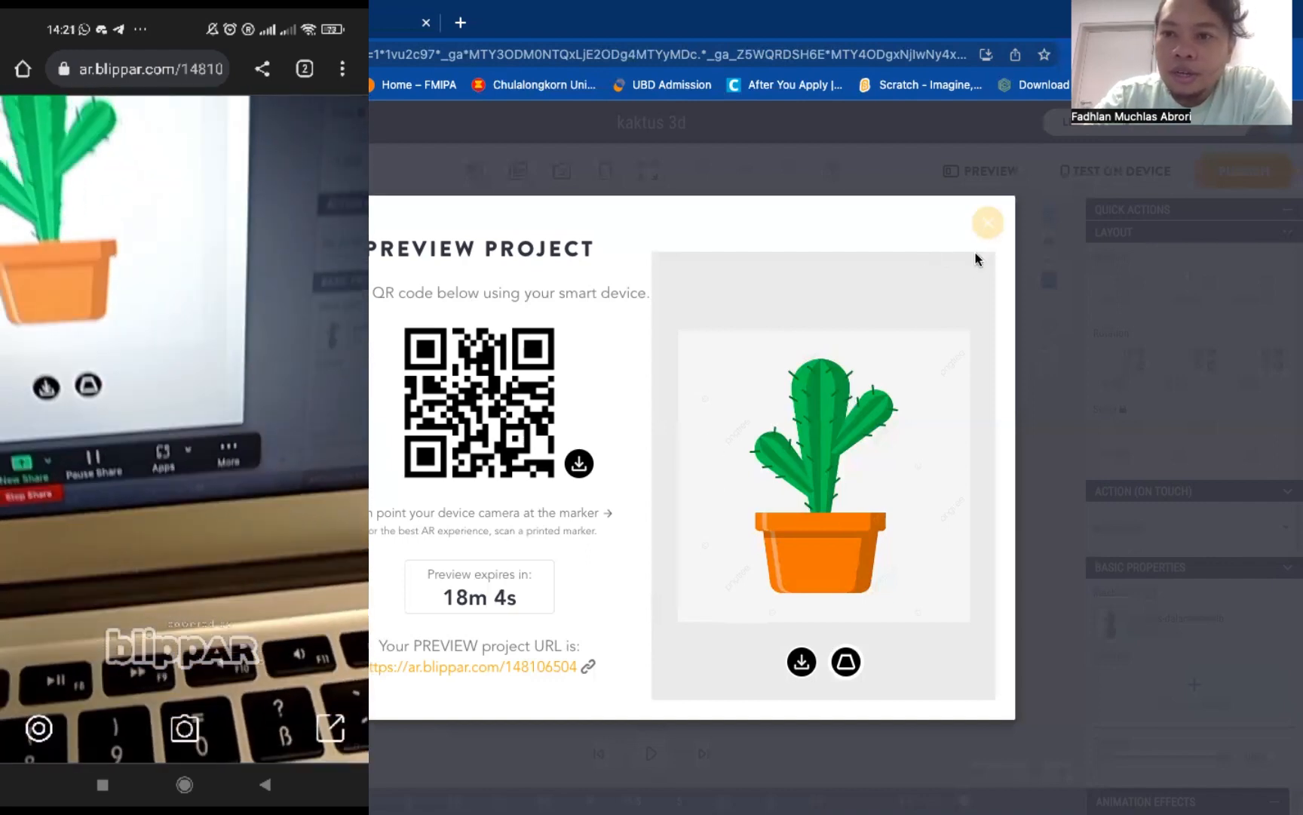
click(988, 223)
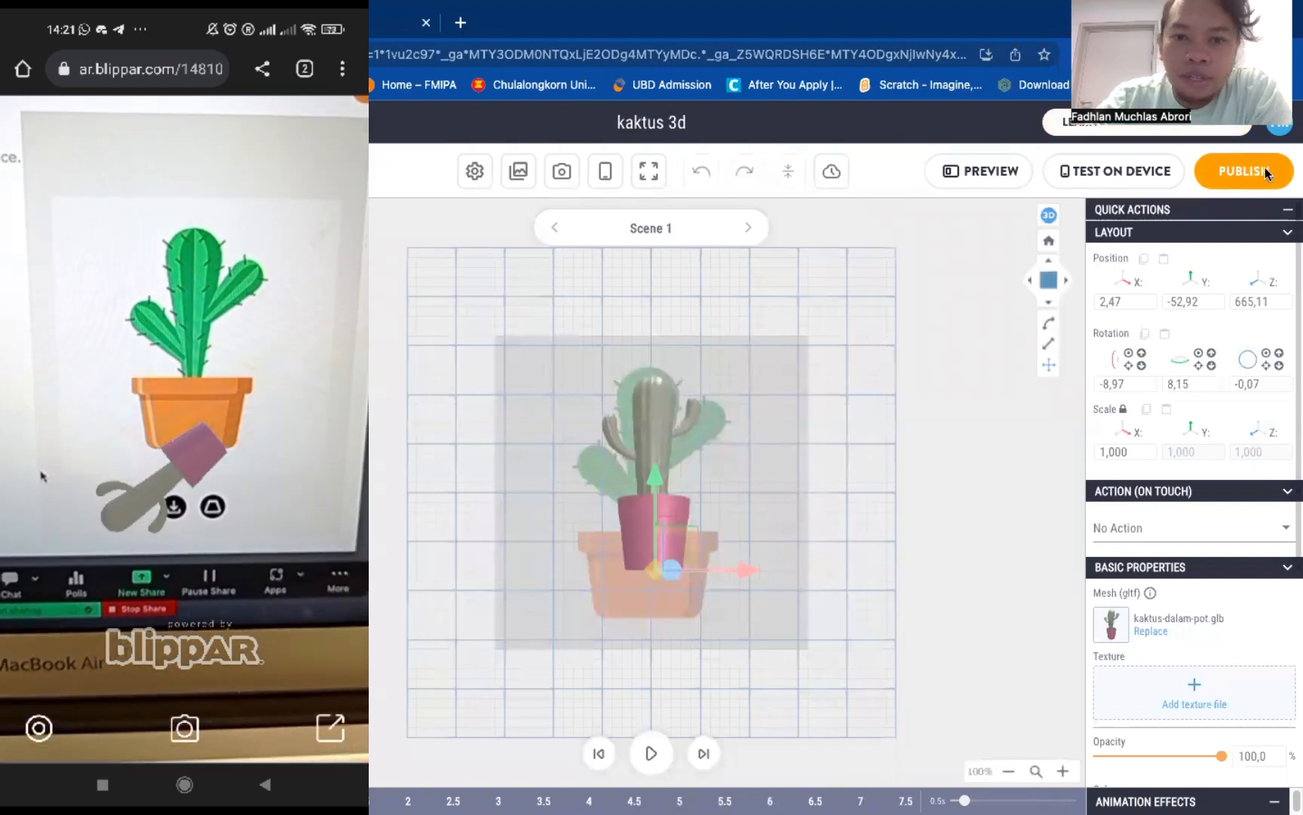
click(1265, 172)
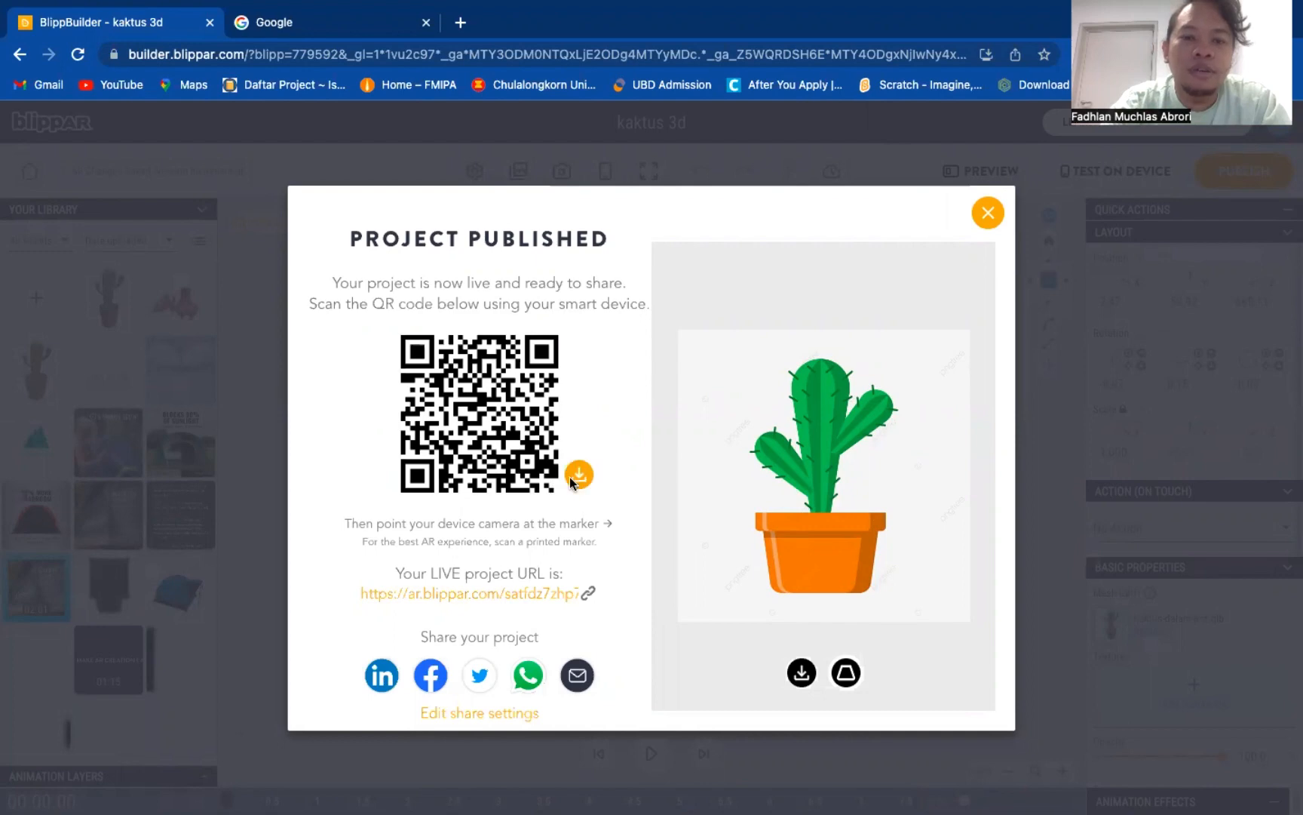
mouse_move(411, 597)
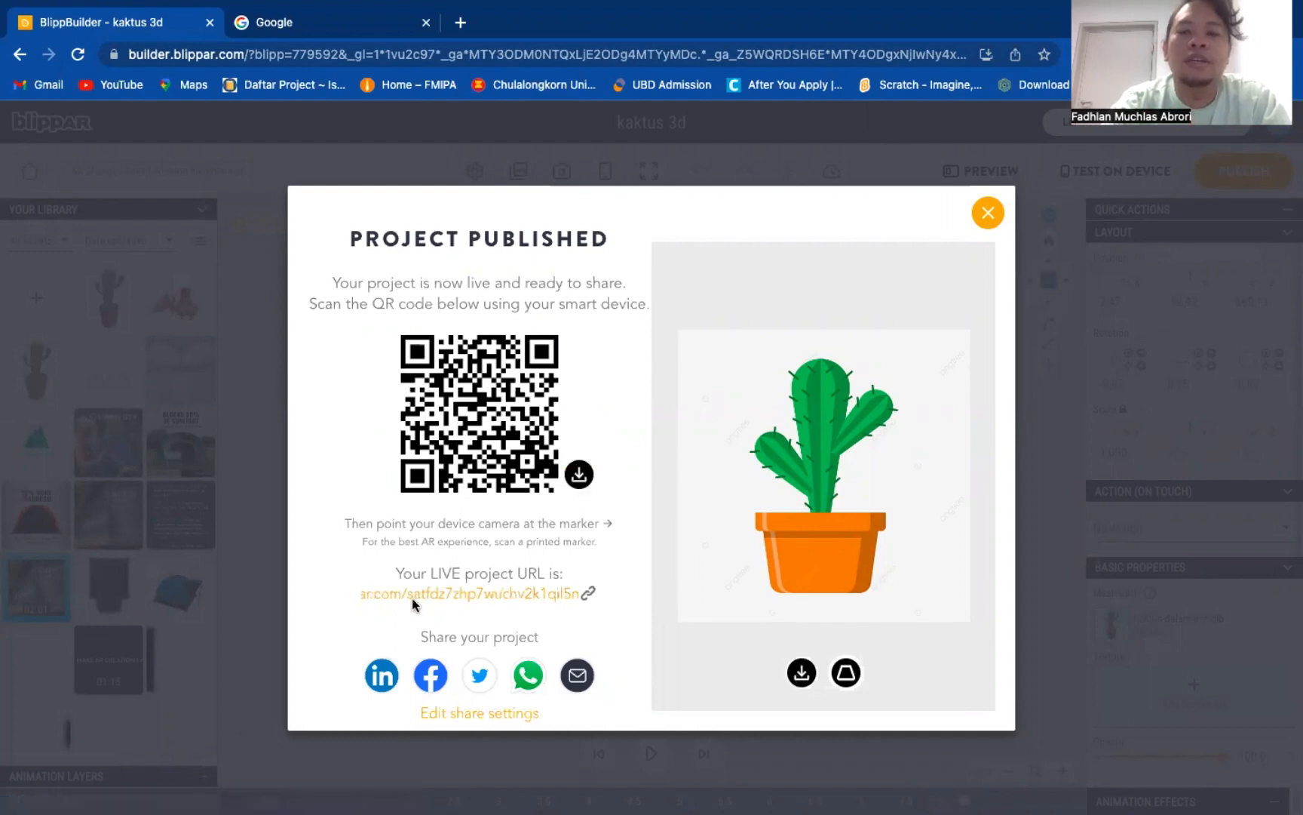